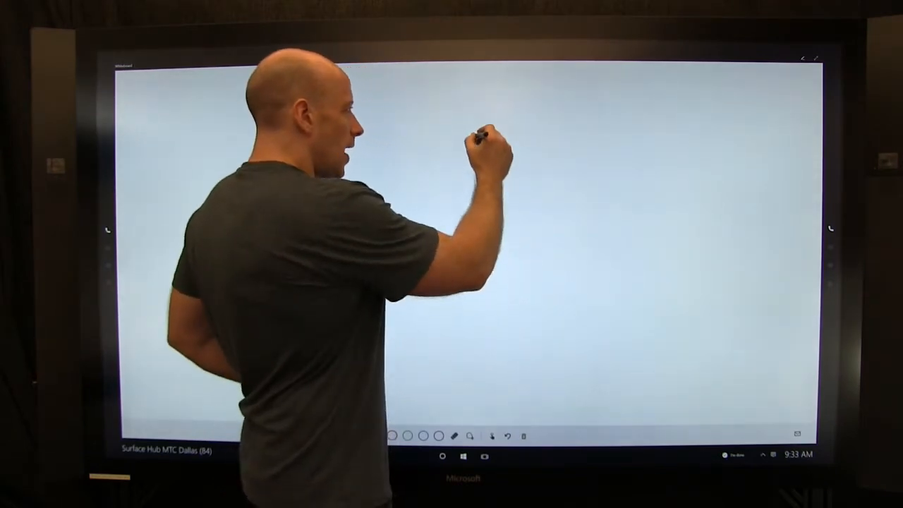
# Step: Sketch linked W and O boxes in a dashed boundary, with arrows to R and O boxes below
pyautogui.moveTo(478, 129)
pyautogui.mouseDown()
pyautogui.moveTo(524, 151)
pyautogui.moveTo(496, 131)
pyautogui.moveTo(507, 145)
pyautogui.moveTo(607, 160)
pyautogui.moveTo(585, 132)
pyautogui.moveTo(582, 139)
pyautogui.mouseUp()
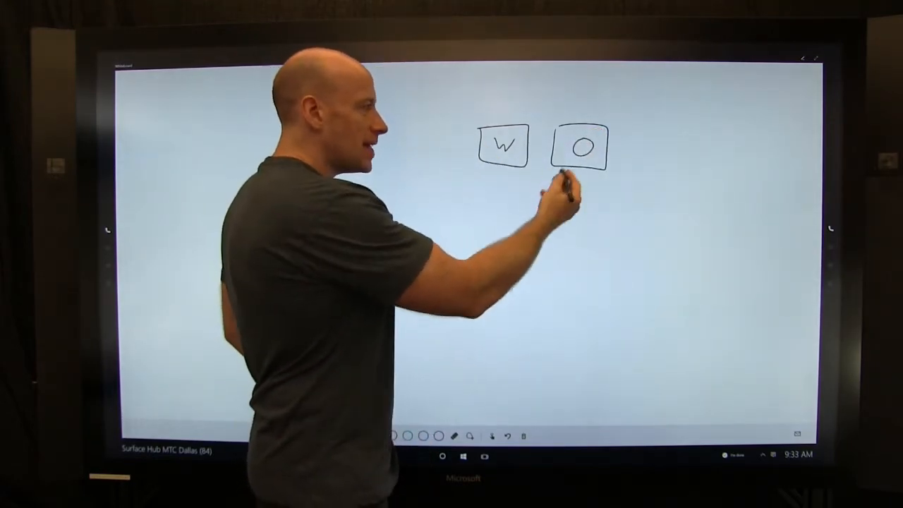
pyautogui.moveTo(591, 157); pyautogui.dragTo(604, 165)
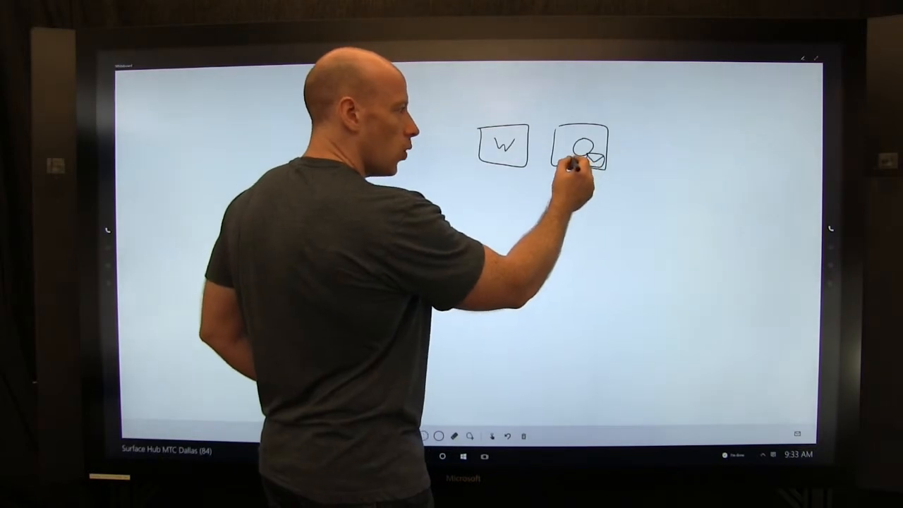
pyautogui.moveTo(568, 160); pyautogui.dragTo(517, 149)
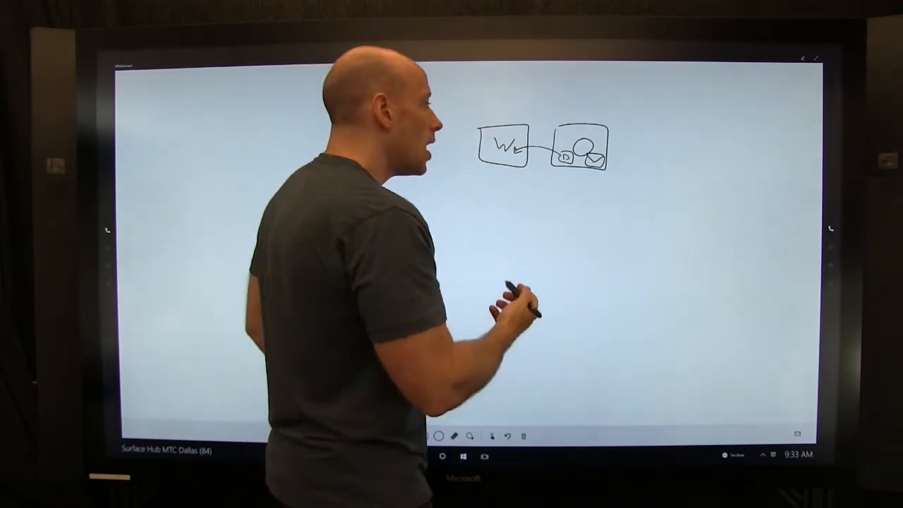
pyautogui.moveTo(464, 114)
pyautogui.mouseDown()
pyautogui.moveTo(467, 177)
pyautogui.moveTo(636, 188)
pyautogui.moveTo(641, 146)
pyautogui.moveTo(621, 107)
pyautogui.moveTo(469, 111)
pyautogui.mouseUp()
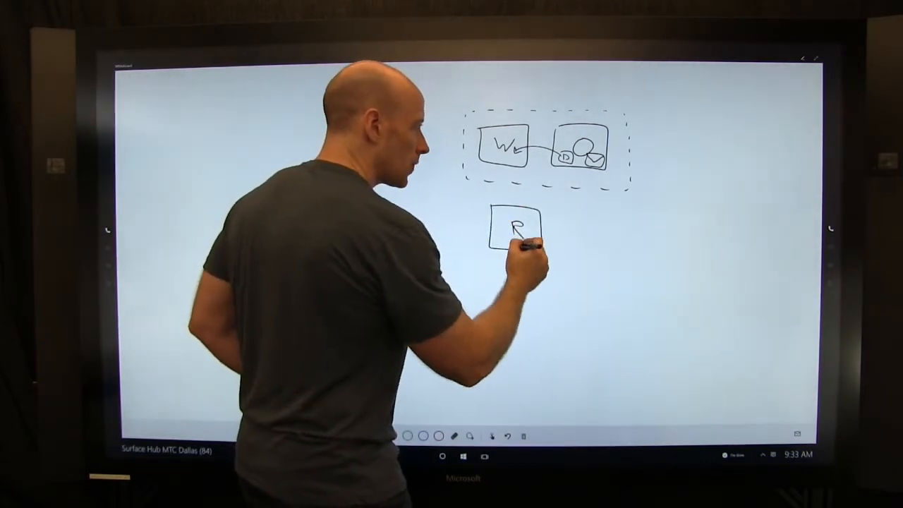
pyautogui.moveTo(540, 177); pyautogui.dragTo(564, 158)
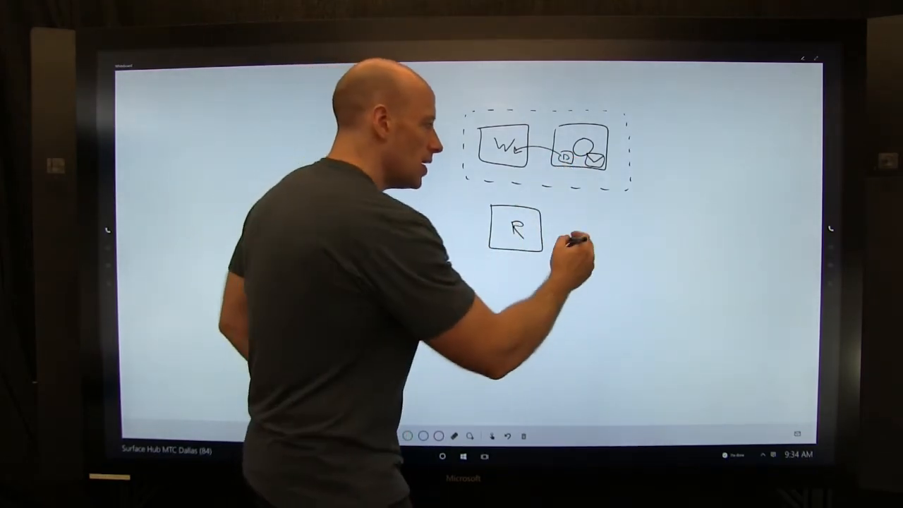
pyautogui.moveTo(576, 220)
pyautogui.mouseDown()
pyautogui.moveTo(609, 257)
pyautogui.moveTo(592, 220)
pyautogui.moveTo(608, 236)
pyautogui.moveTo(592, 243)
pyautogui.mouseUp()
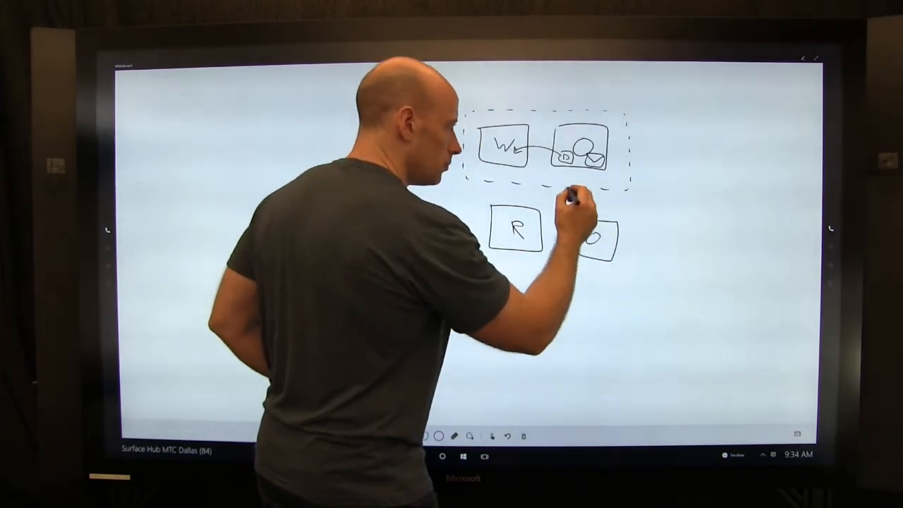
pyautogui.moveTo(572, 173)
pyautogui.mouseDown()
pyautogui.moveTo(581, 209)
pyautogui.moveTo(588, 202)
pyautogui.mouseUp()
# Step: Cross out the arrows to the R and O boxes with red X marks
pyautogui.click(393, 436)
pyautogui.moveTo(563, 186); pyautogui.dragTo(590, 199)
pyautogui.moveTo(586, 184); pyautogui.dragTo(570, 206)
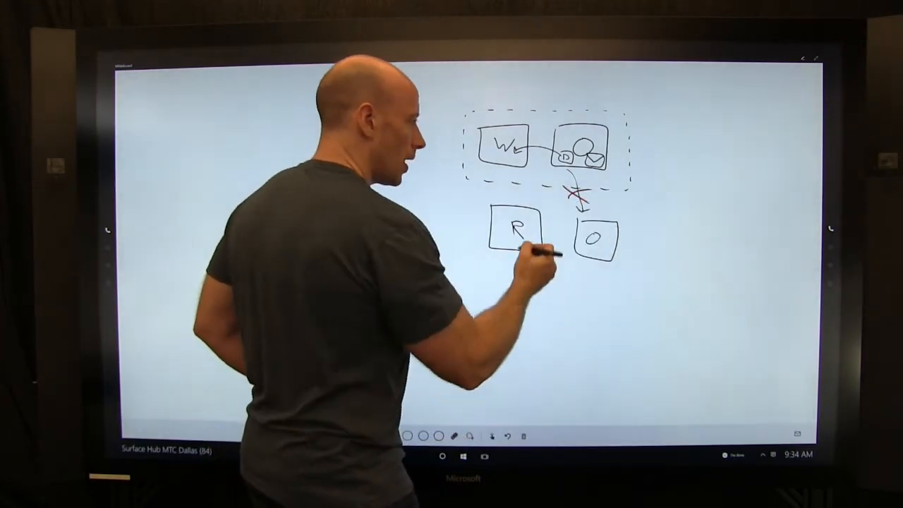
pyautogui.moveTo(510, 204)
pyautogui.mouseDown()
pyautogui.moveTo(506, 180)
pyautogui.moveTo(511, 213)
pyautogui.mouseUp()
pyautogui.moveTo(506, 209); pyautogui.dragTo(516, 208)
pyautogui.moveTo(496, 182)
pyautogui.mouseDown()
pyautogui.moveTo(510, 188)
pyautogui.moveTo(496, 191)
pyautogui.mouseUp()
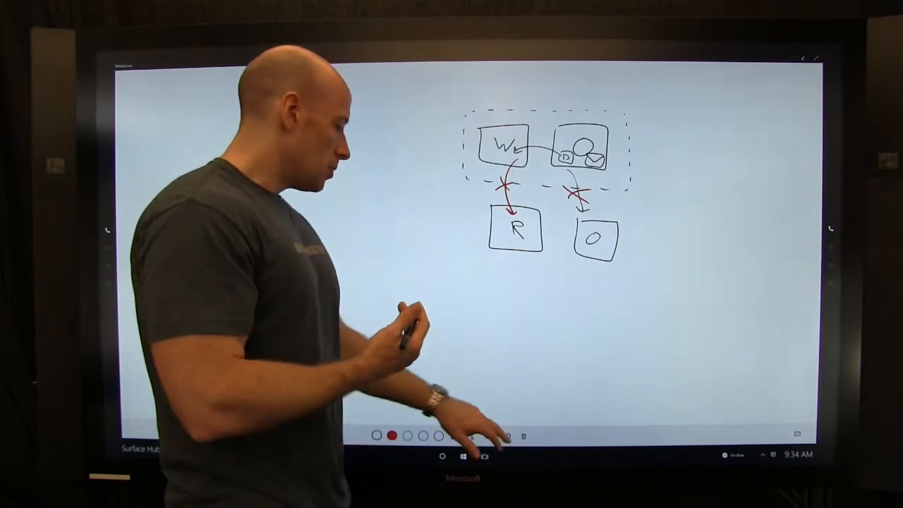
# Step: Clear every stroke from the canvas with the erase-all trash icon
pyautogui.click(523, 435)
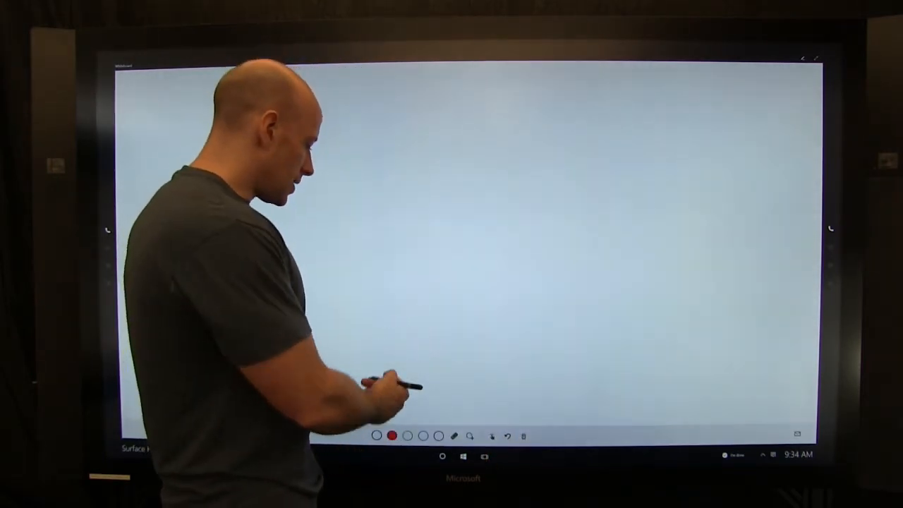
# Step: Draw a green ellipse labelled CONFIG MGR
pyautogui.click(407, 435)
pyautogui.moveTo(412, 253)
pyautogui.mouseDown()
pyautogui.moveTo(377, 255)
pyautogui.moveTo(381, 306)
pyautogui.moveTo(413, 253)
pyautogui.moveTo(405, 274)
pyautogui.mouseUp()
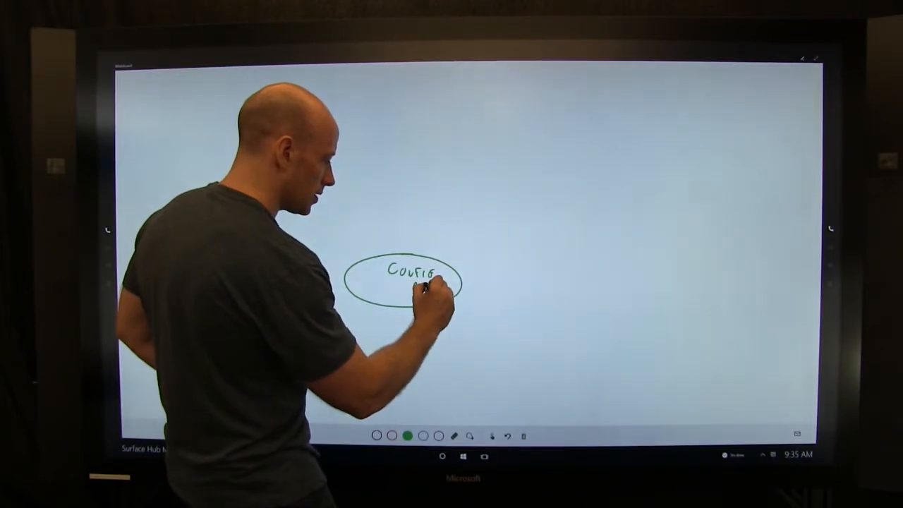
pyautogui.moveTo(427, 285); pyautogui.dragTo(440, 289)
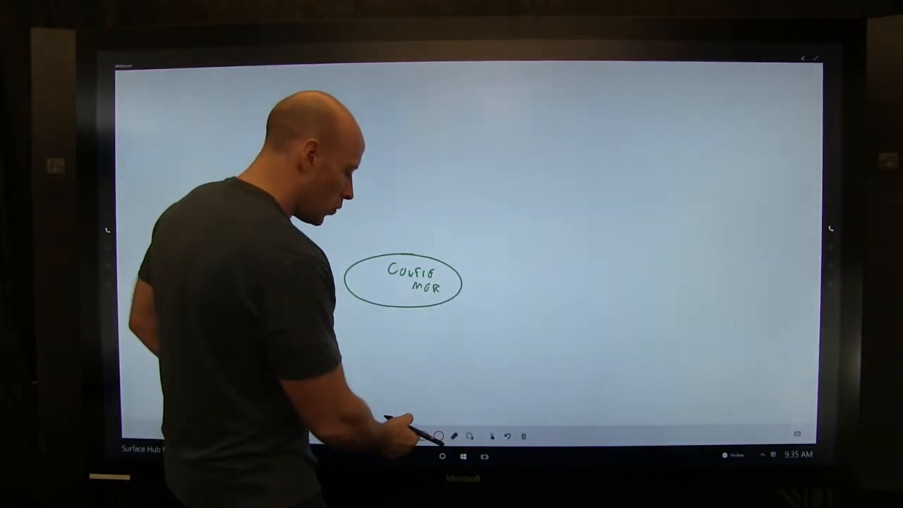
# Step: In blue, draw an INTUNE cloud with a double-headed arrow to the CONFIG MGR ellipse
pyautogui.click(423, 435)
pyautogui.moveTo(522, 111)
pyautogui.mouseDown()
pyautogui.moveTo(473, 161)
pyautogui.moveTo(522, 193)
pyautogui.moveTo(590, 181)
pyautogui.moveTo(599, 135)
pyautogui.moveTo(543, 105)
pyautogui.moveTo(522, 110)
pyautogui.mouseUp()
pyautogui.moveTo(511, 146)
pyautogui.mouseDown()
pyautogui.moveTo(562, 147)
pyautogui.moveTo(568, 159)
pyautogui.mouseUp()
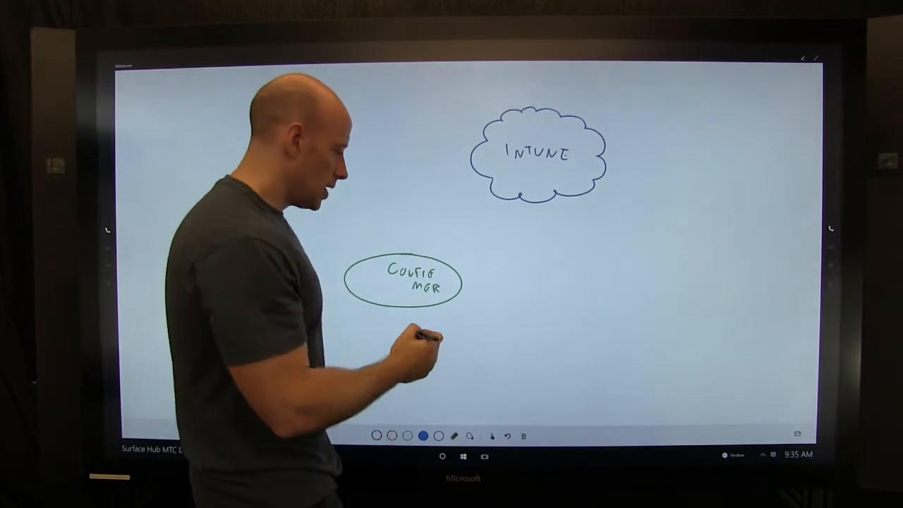
pyautogui.moveTo(430, 257); pyautogui.dragTo(500, 186)
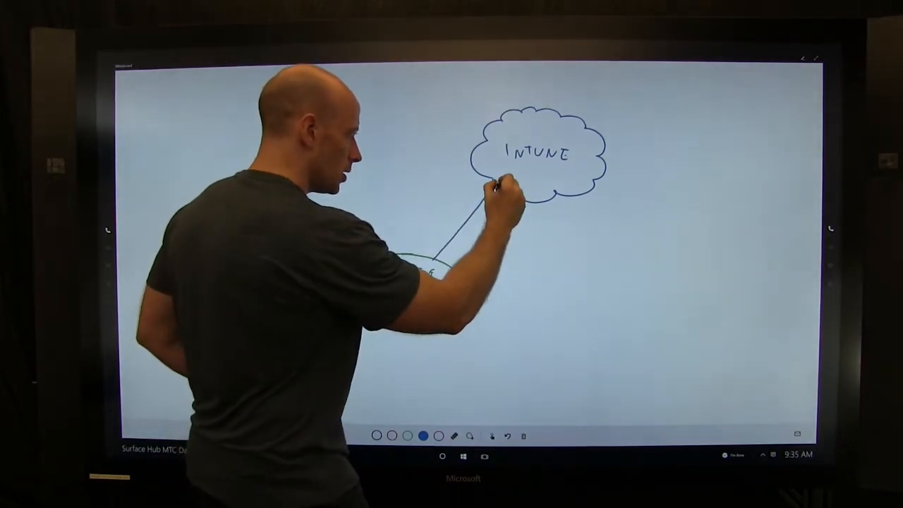
pyautogui.moveTo(434, 252); pyautogui.dragTo(440, 262)
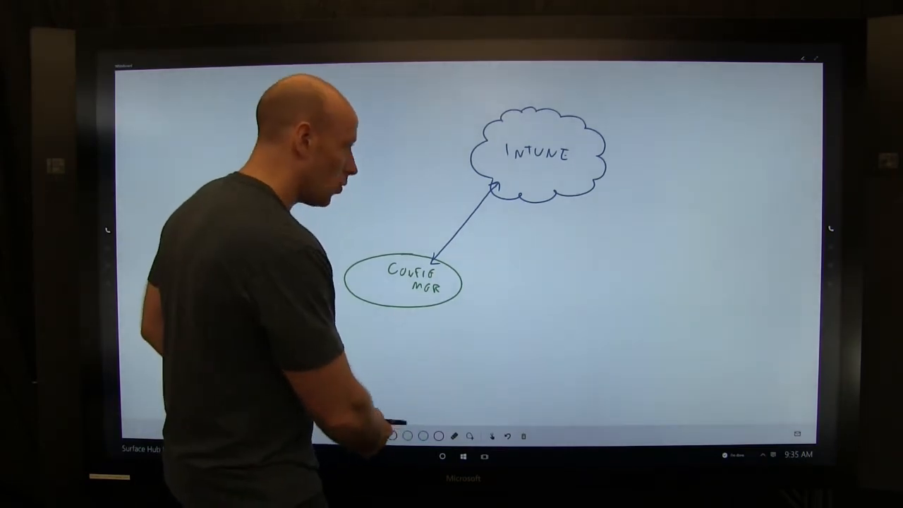
pyautogui.click(377, 436)
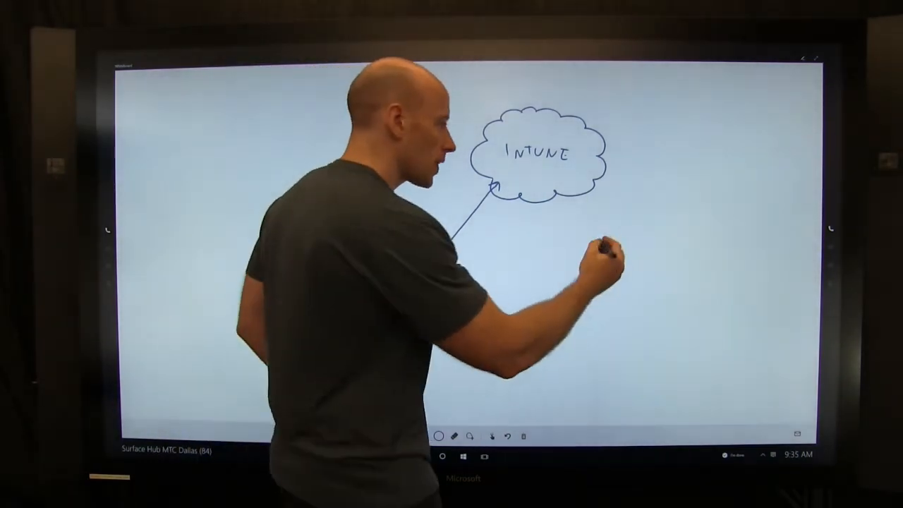
# Step: Draw a black device outline joined to the INTUNE cloud by a two-way arrow
pyautogui.moveTo(623, 216)
pyautogui.mouseDown()
pyautogui.moveTo(622, 283)
pyautogui.moveTo(680, 287)
pyautogui.moveTo(674, 238)
pyautogui.moveTo(622, 216)
pyautogui.moveTo(621, 268)
pyautogui.moveTo(658, 273)
pyautogui.moveTo(619, 227)
pyautogui.mouseUp()
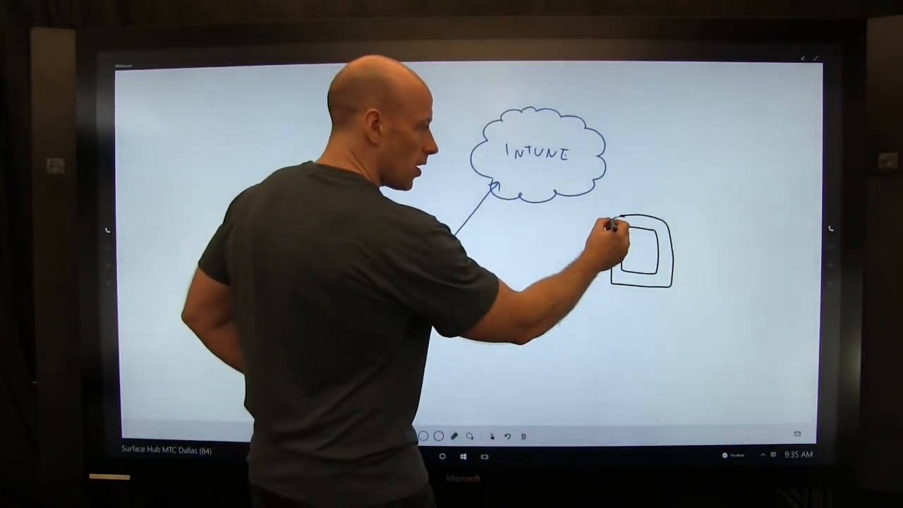
pyautogui.moveTo(583, 201); pyautogui.dragTo(592, 194)
pyautogui.moveTo(583, 192); pyautogui.dragTo(613, 213)
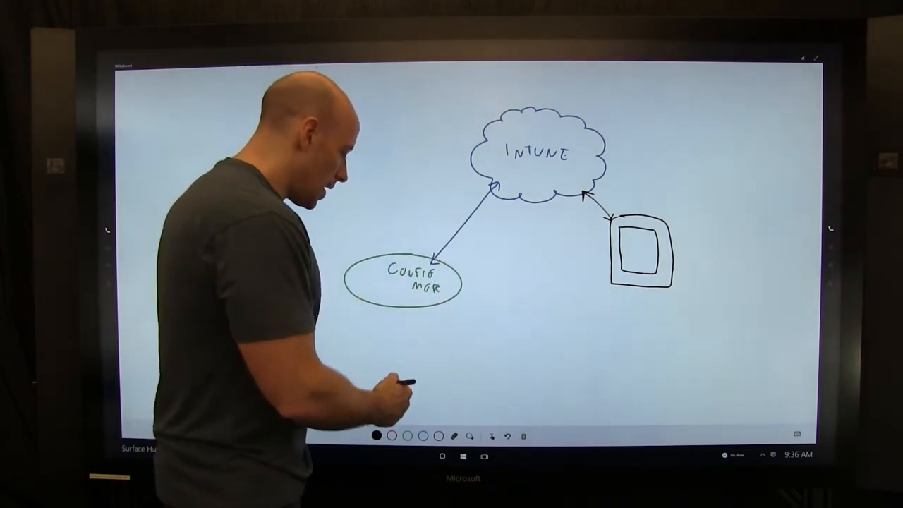
# Step: Sketch a small computer with an arrow pointing into the CONFIG MGR ellipse
pyautogui.click(376, 435)
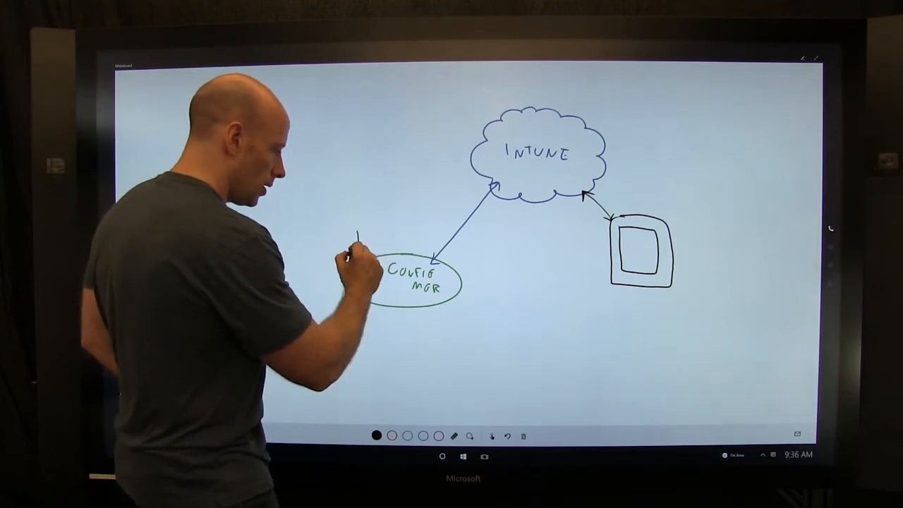
pyautogui.moveTo(364, 245); pyautogui.dragTo(384, 252)
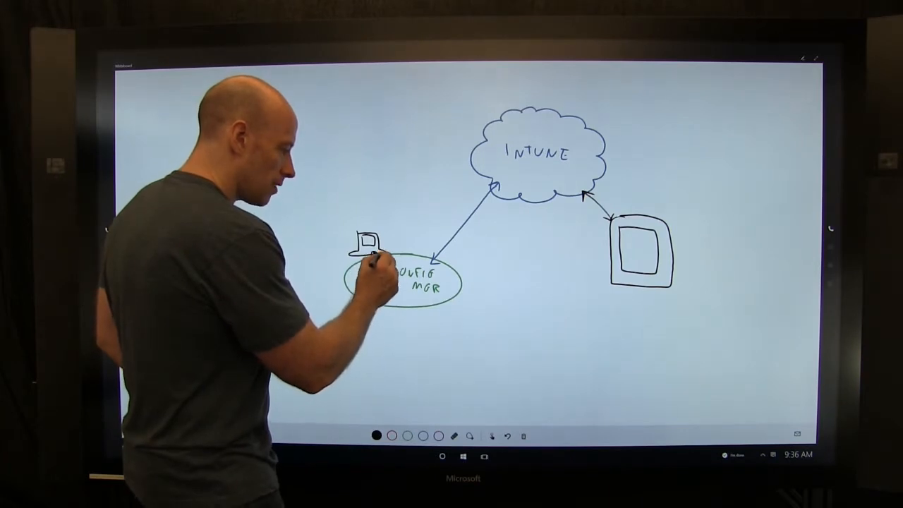
pyautogui.moveTo(385, 257); pyautogui.dragTo(382, 264)
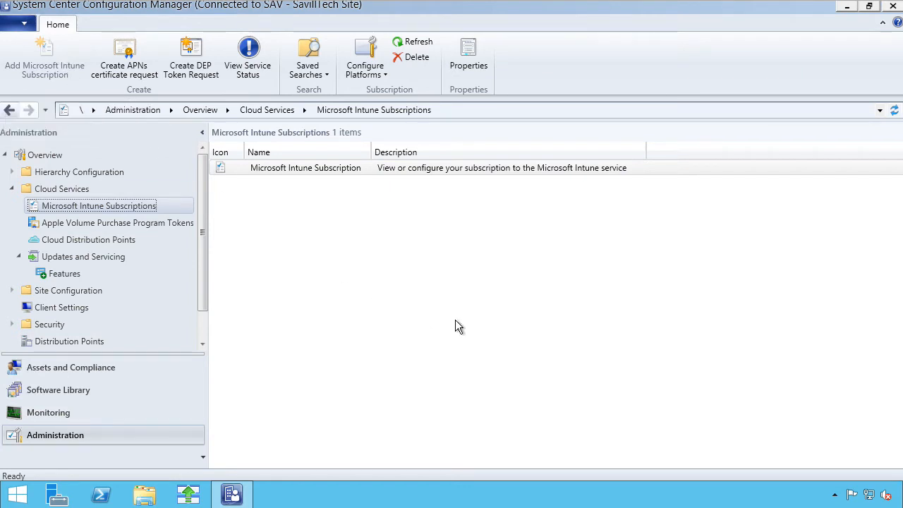
pyautogui.click(126, 71)
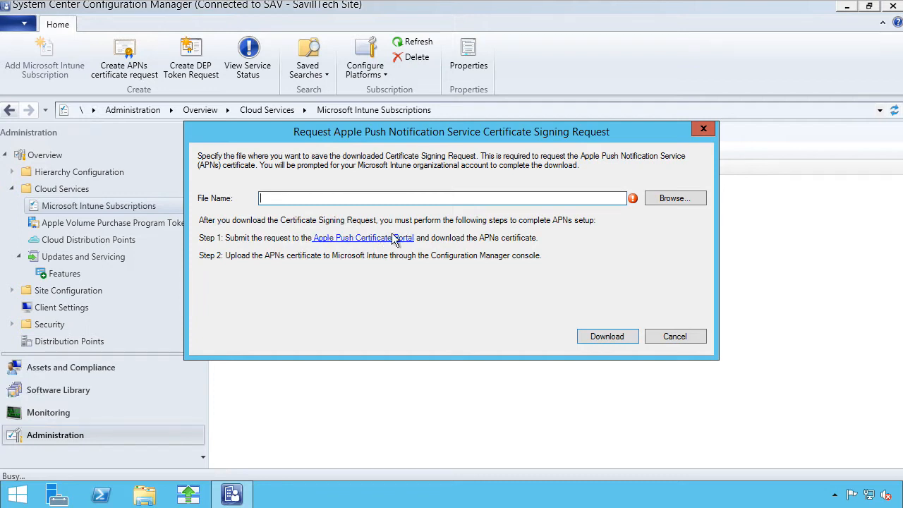
pyautogui.click(677, 338)
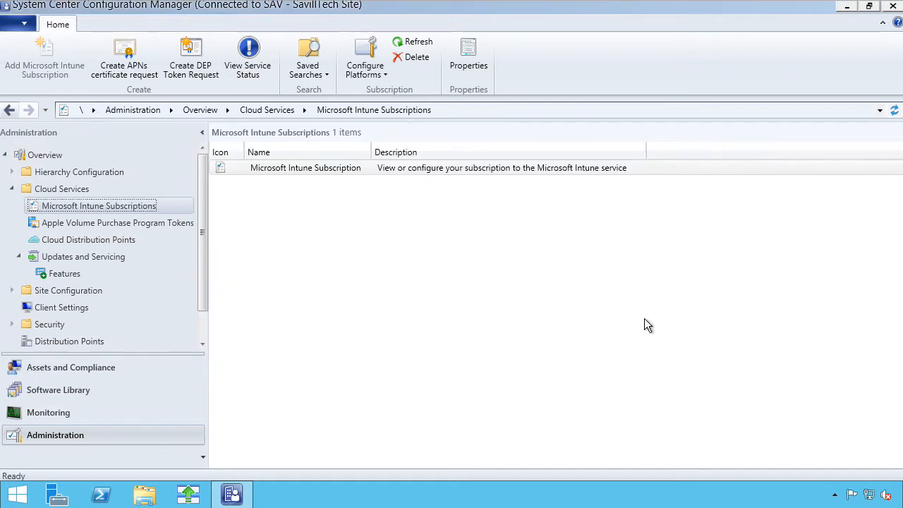
pyautogui.click(299, 167)
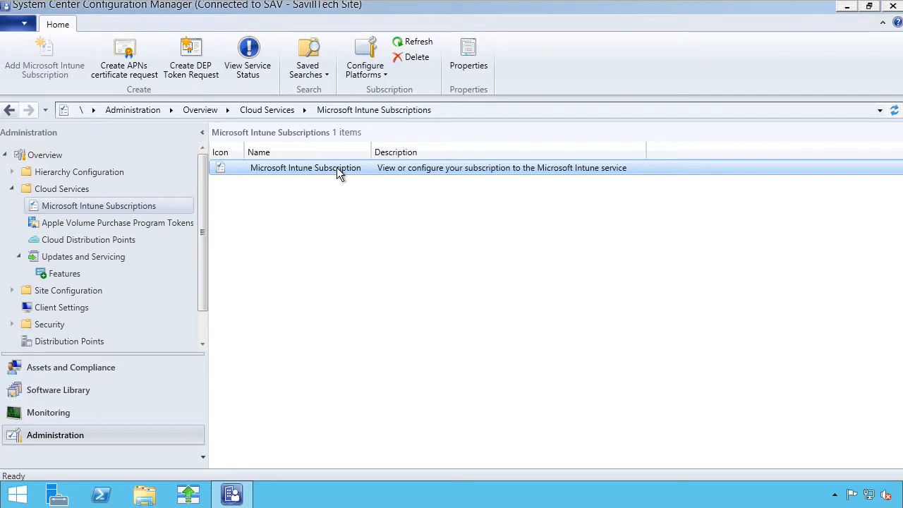
pyautogui.click(381, 73)
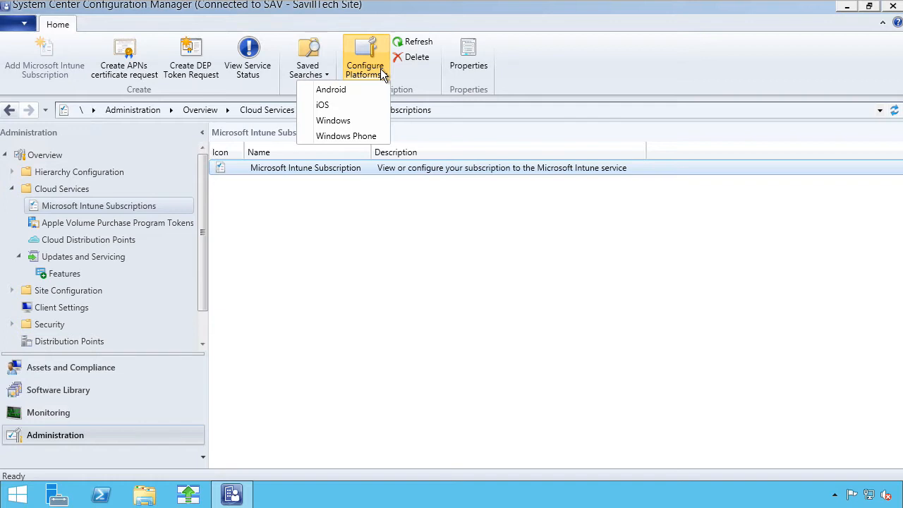
pyautogui.click(331, 105)
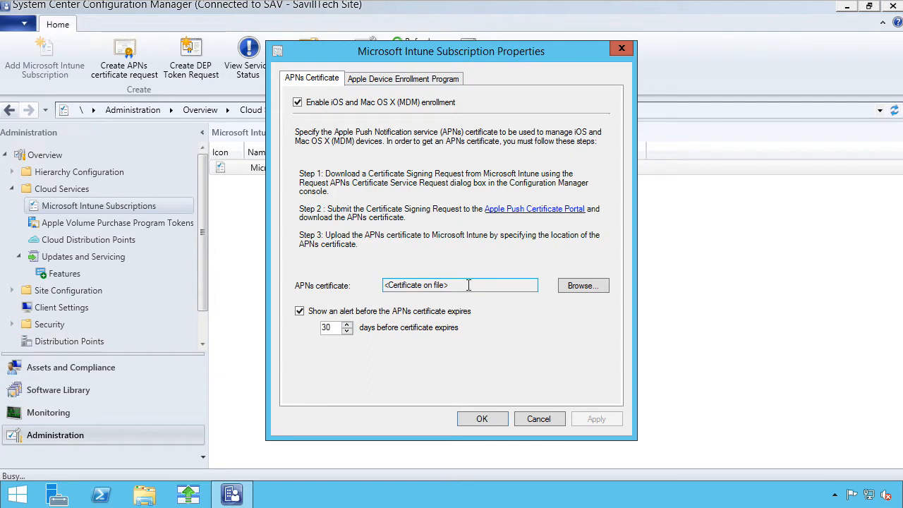
pyautogui.click(407, 80)
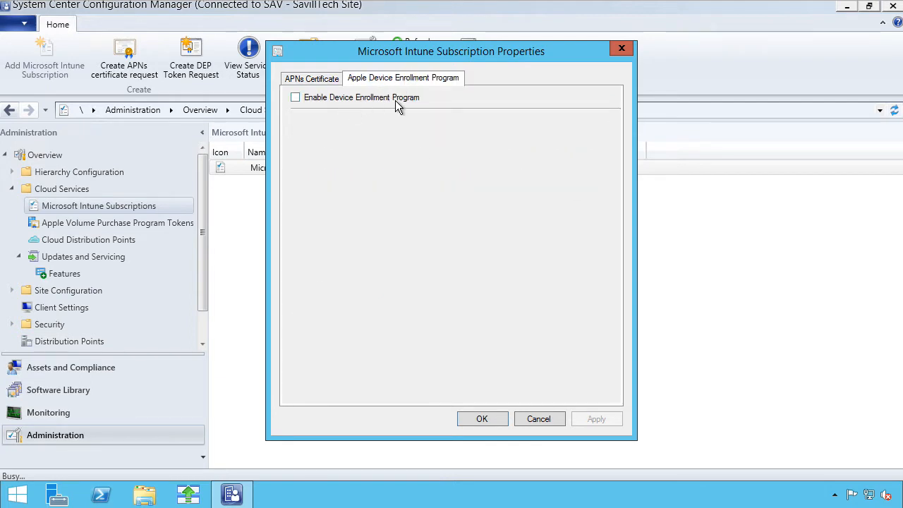
pyautogui.click(325, 81)
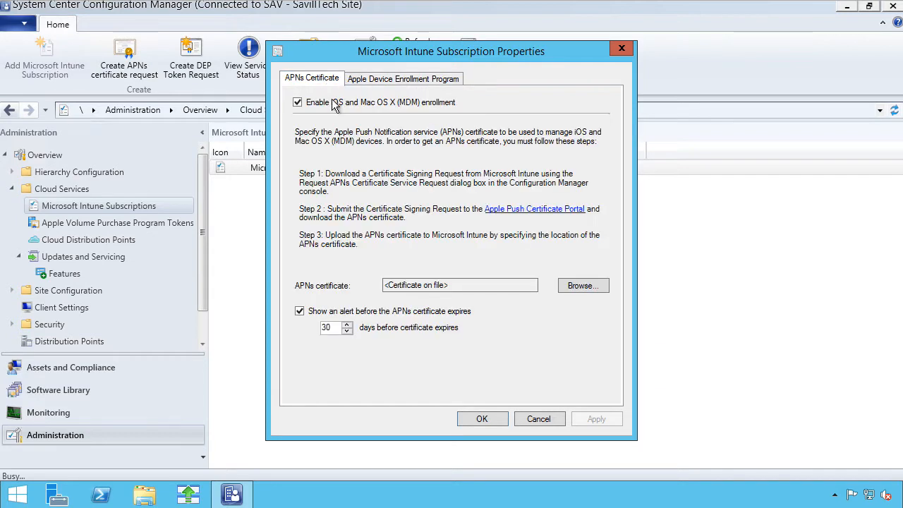
pyautogui.click(488, 417)
pyautogui.click(366, 71)
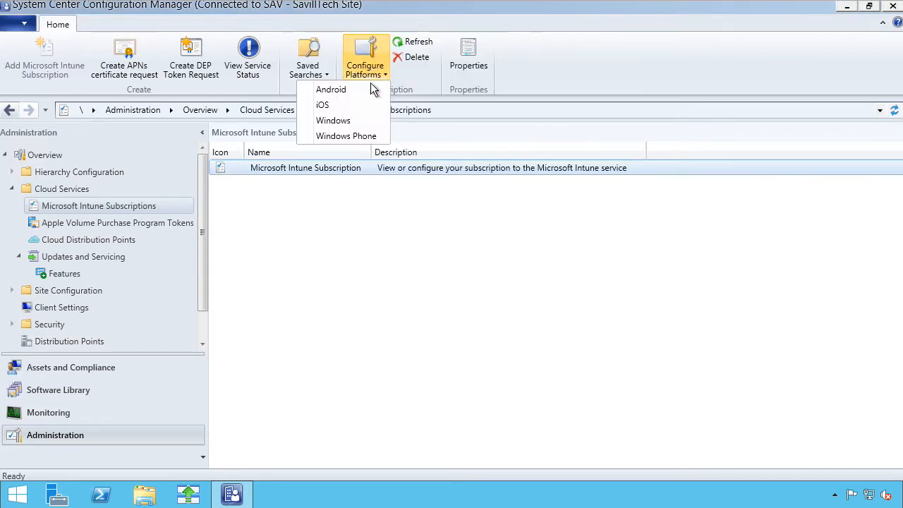
pyautogui.click(349, 89)
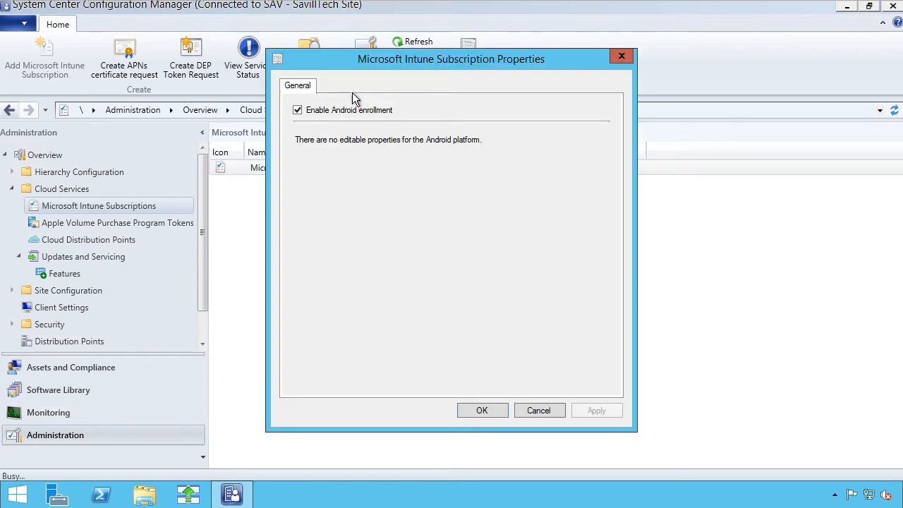
pyautogui.click(482, 411)
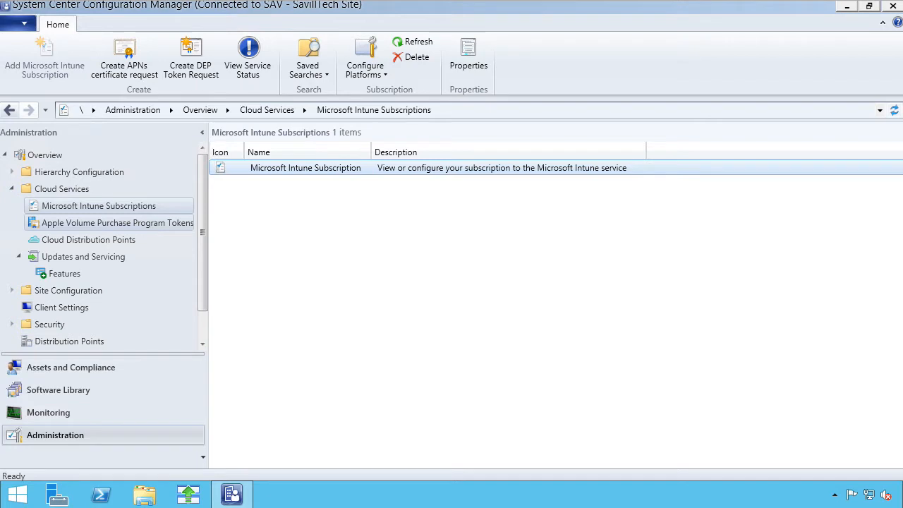
# Step: Create a configuration item named 'test' of type iOS and Mac OS X, then advance
pyautogui.click(104, 365)
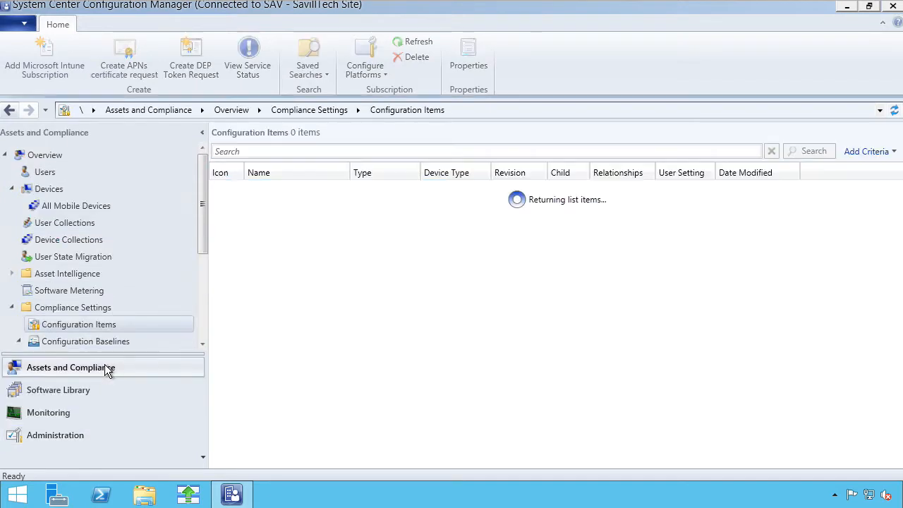
pyautogui.rightClick(96, 328)
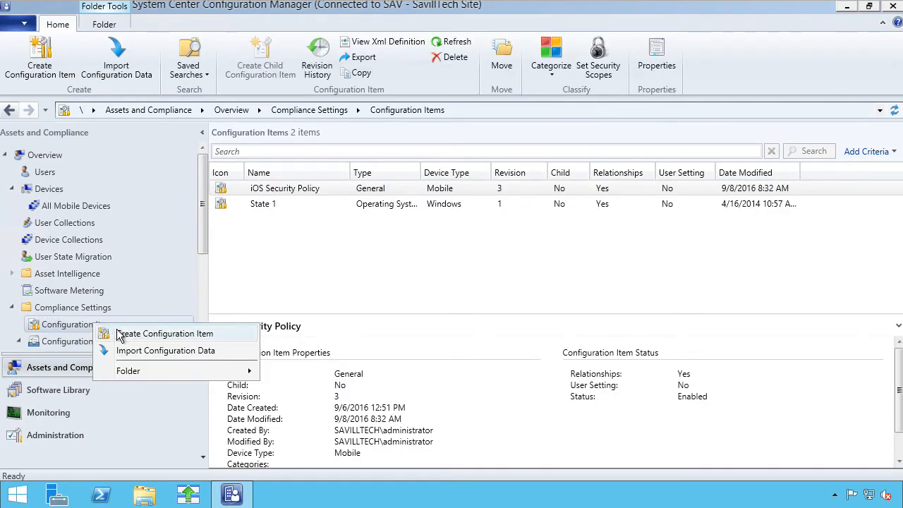
pyautogui.click(117, 332)
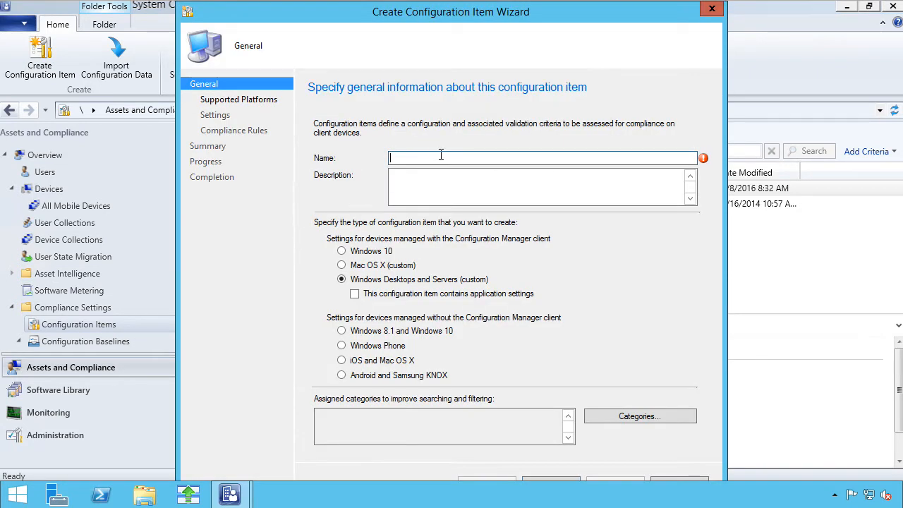
pyautogui.write('test')
pyautogui.click(342, 360)
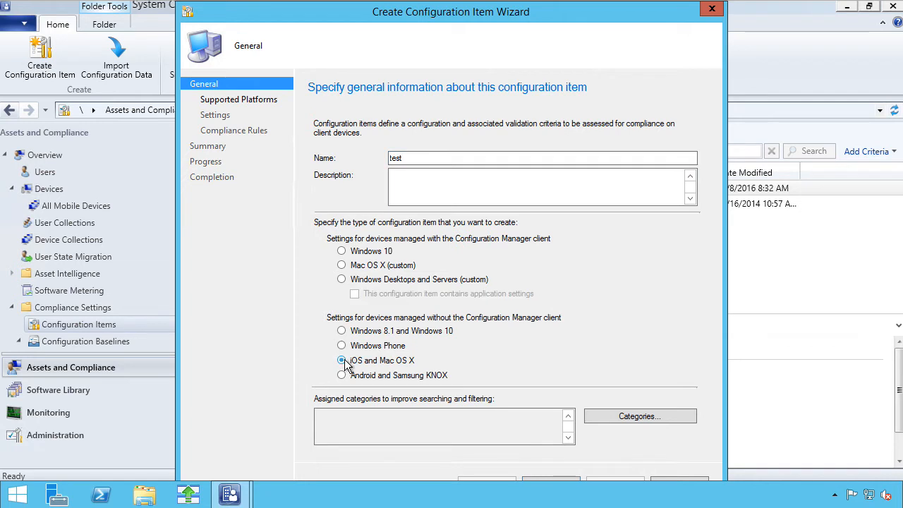
pyautogui.click(569, 481)
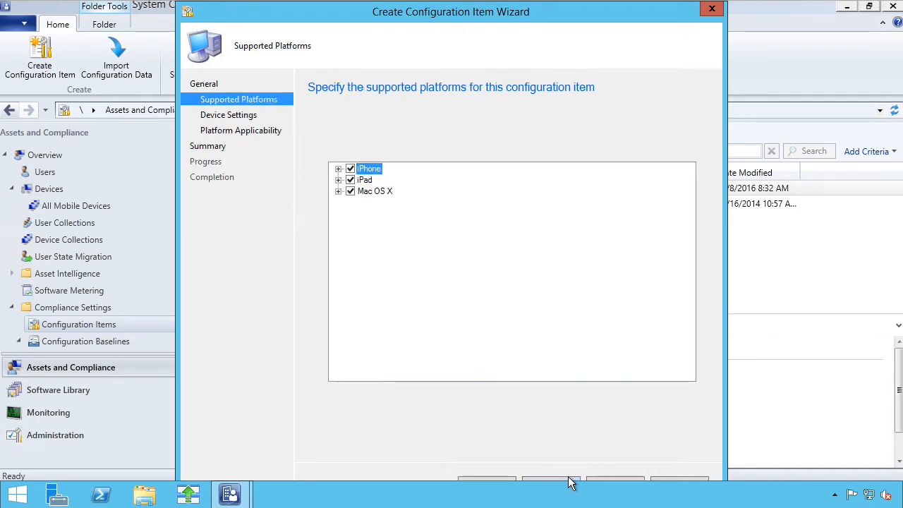
# Step: Accept the iPhone, iPad and Mac OS X platforms and include the Data Protection settings group
pyautogui.click(339, 191)
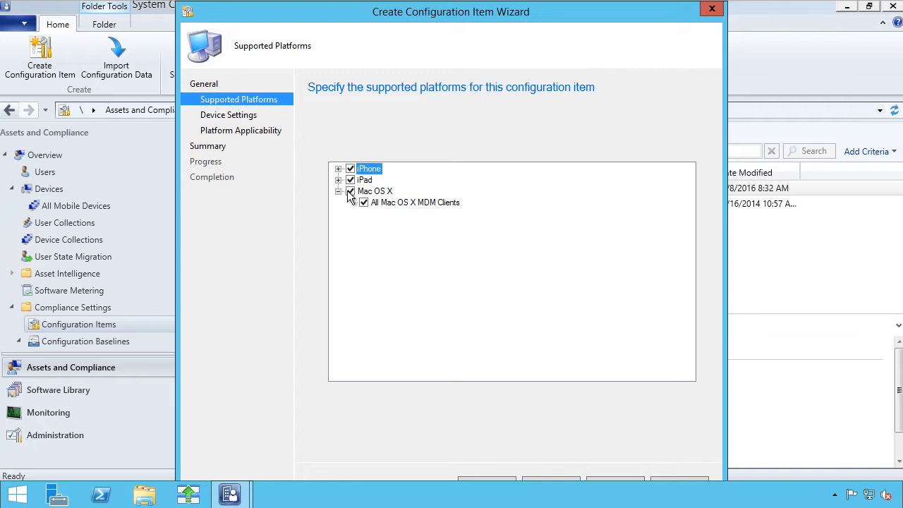
pyautogui.click(557, 482)
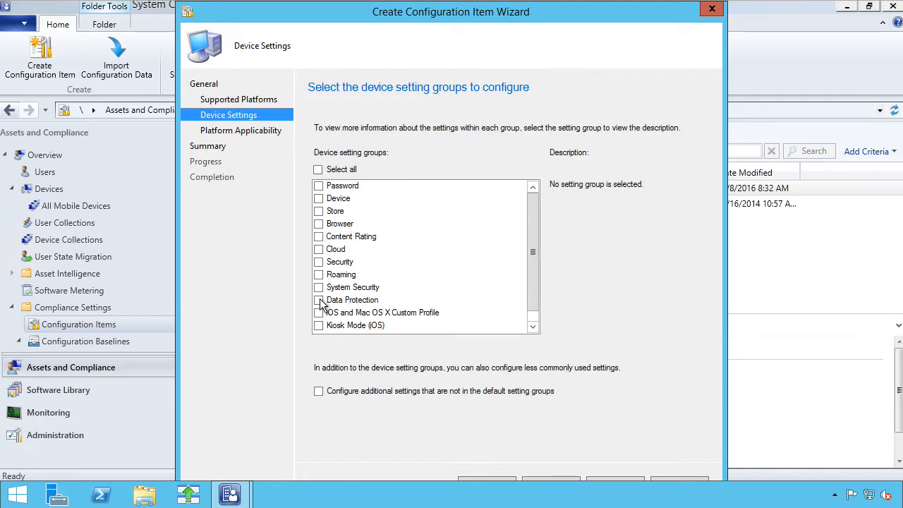
pyautogui.click(318, 300)
pyautogui.click(553, 479)
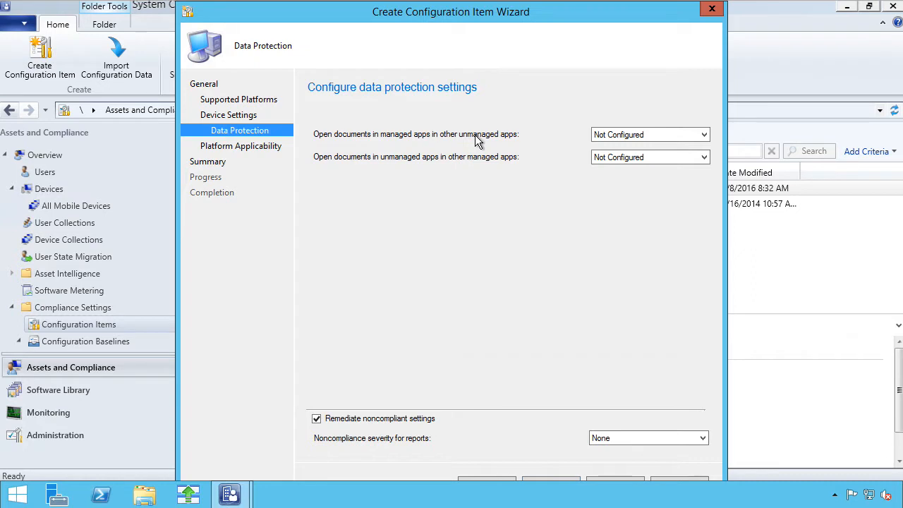
# Step: Set managed-to-unmanaged opening to Disabled and unmanaged-to-managed to Enabled, then close the wizard
pyautogui.click(625, 134)
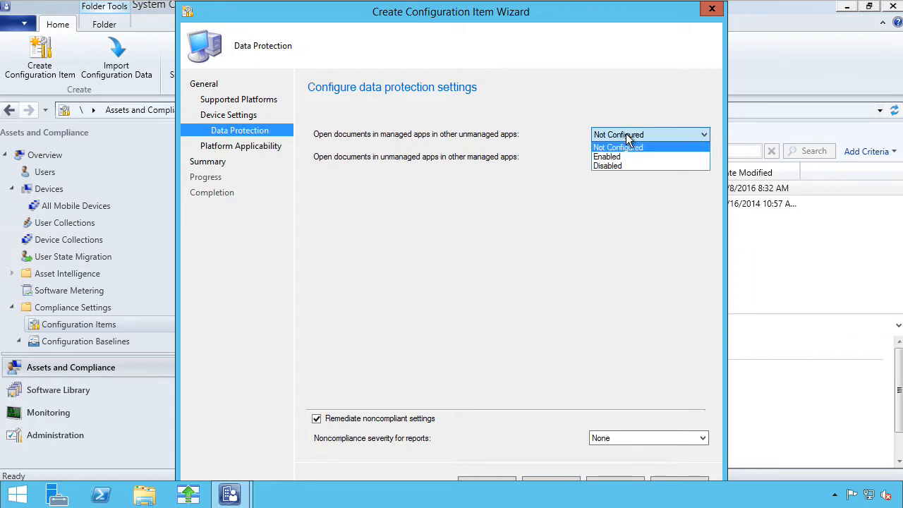
pyautogui.click(608, 166)
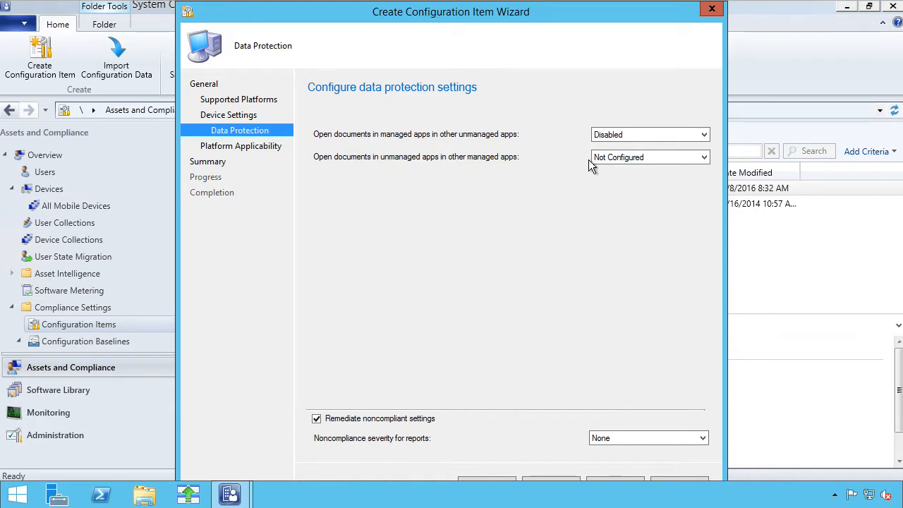
pyautogui.click(591, 160)
pyautogui.click(611, 177)
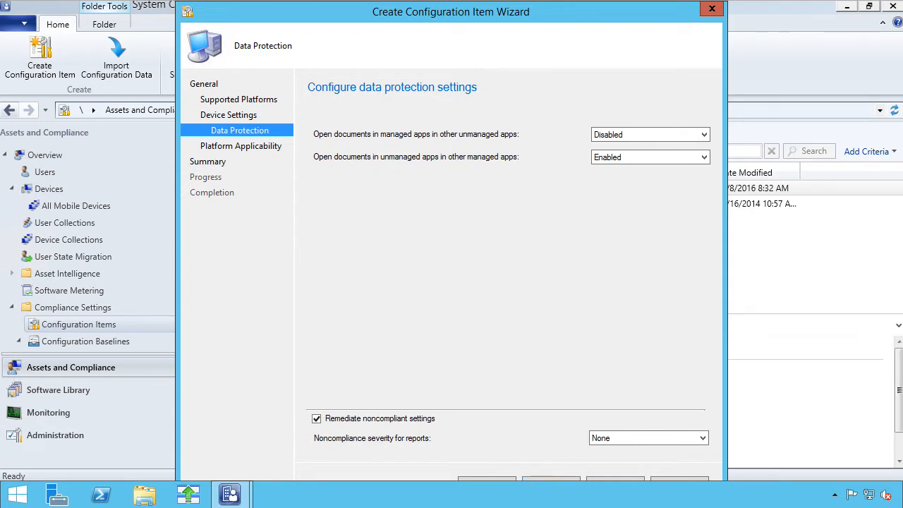
pyautogui.click(712, 8)
# Step: Discard the test item and review the iOS Security Policy's compliance rules
pyautogui.click(490, 307)
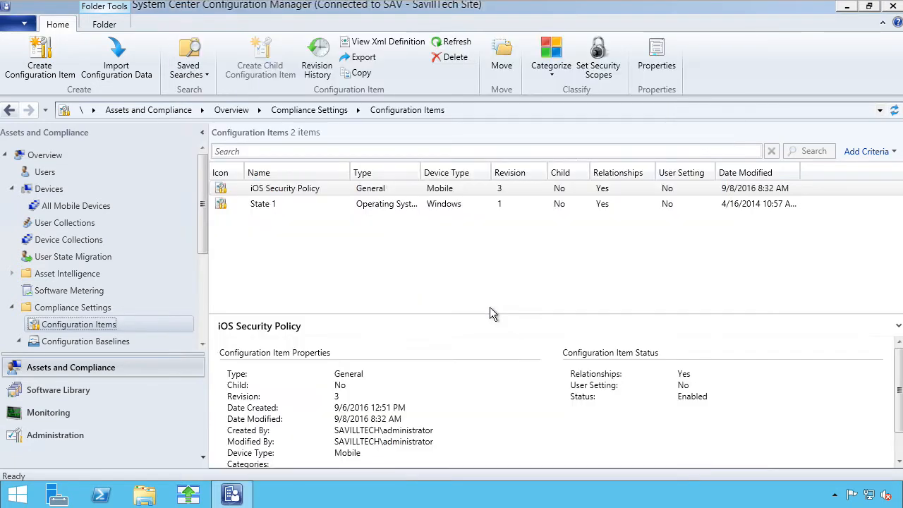
pyautogui.click(299, 191)
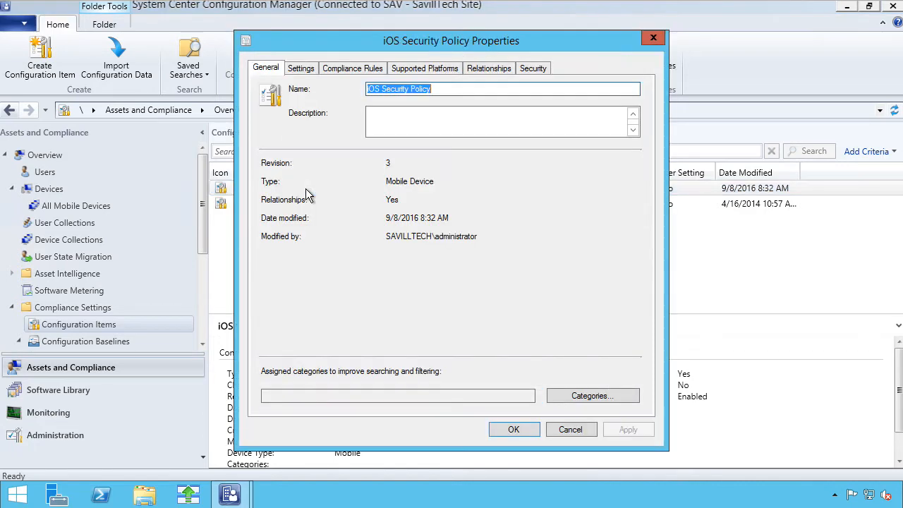
pyautogui.click(352, 67)
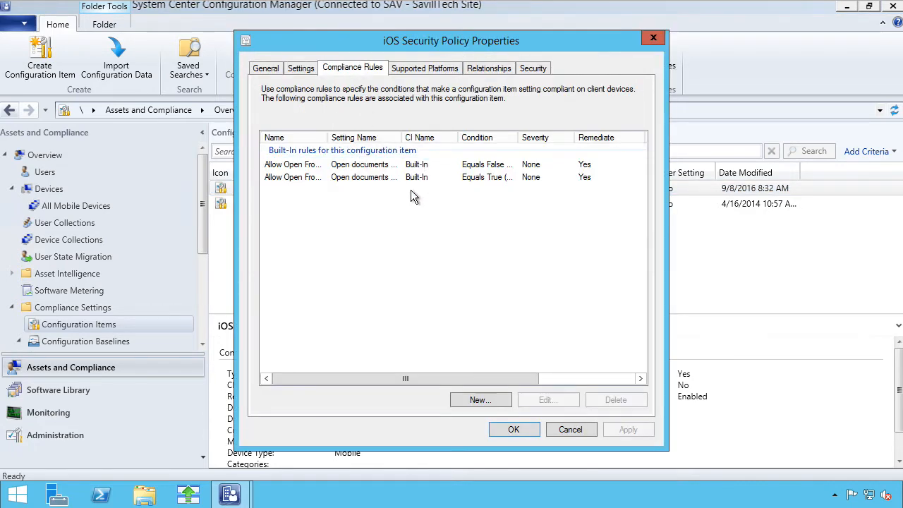
pyautogui.click(657, 40)
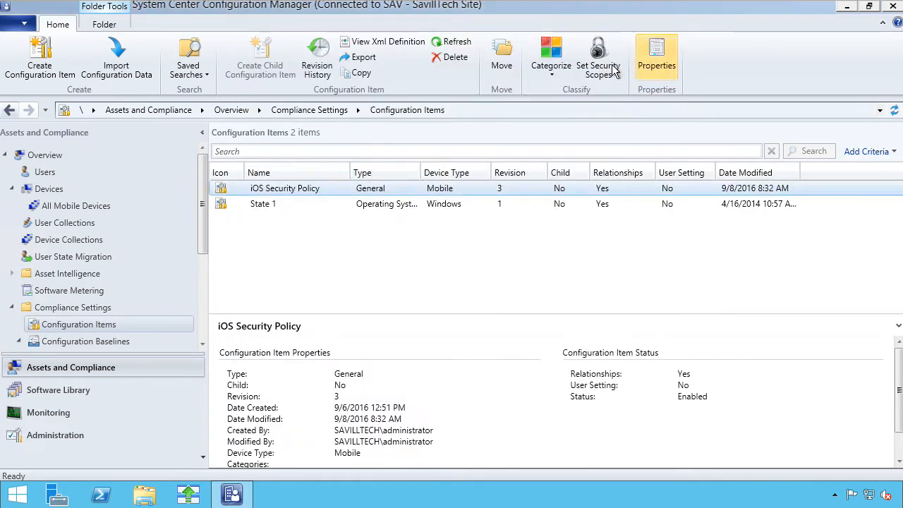
# Step: In the iOS Devices baseline, inspect the iOS Security Policy's compliance rules and supported platforms
pyautogui.click(96, 343)
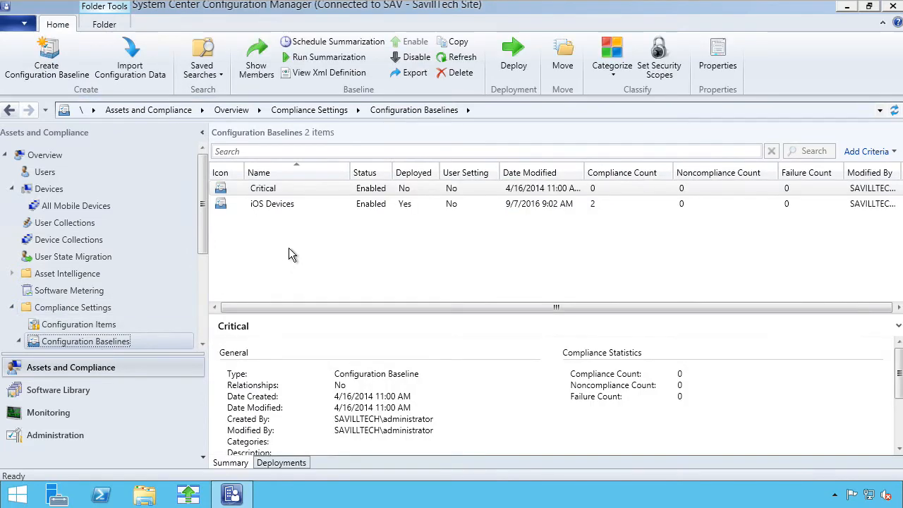
pyautogui.click(288, 206)
pyautogui.doubleClick(289, 205)
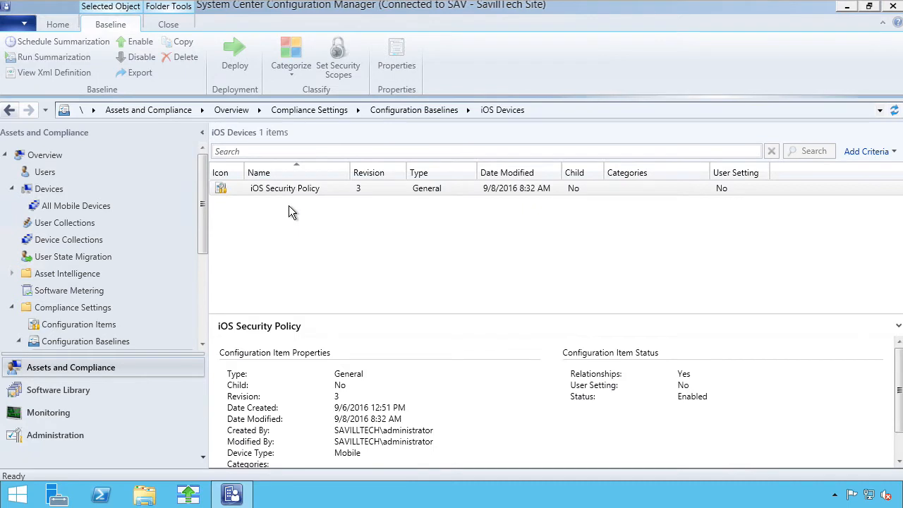
pyautogui.click(293, 192)
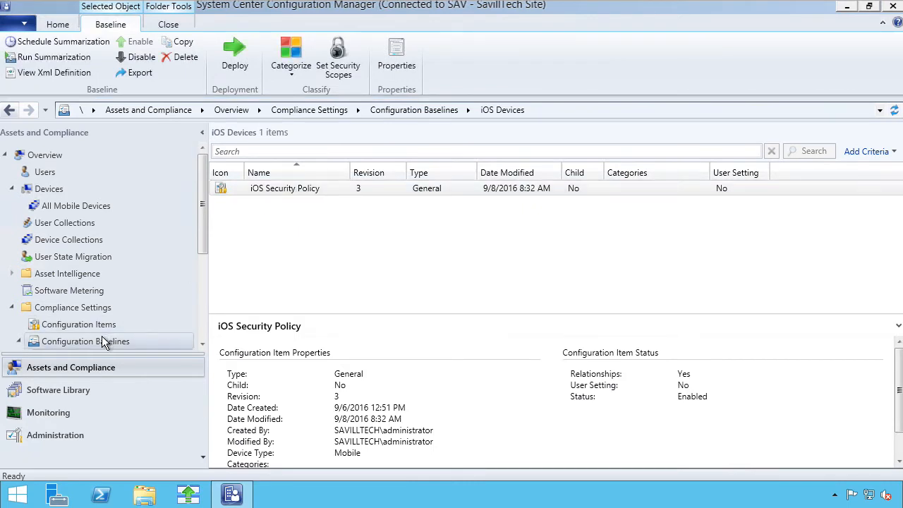
pyautogui.doubleClick(313, 190)
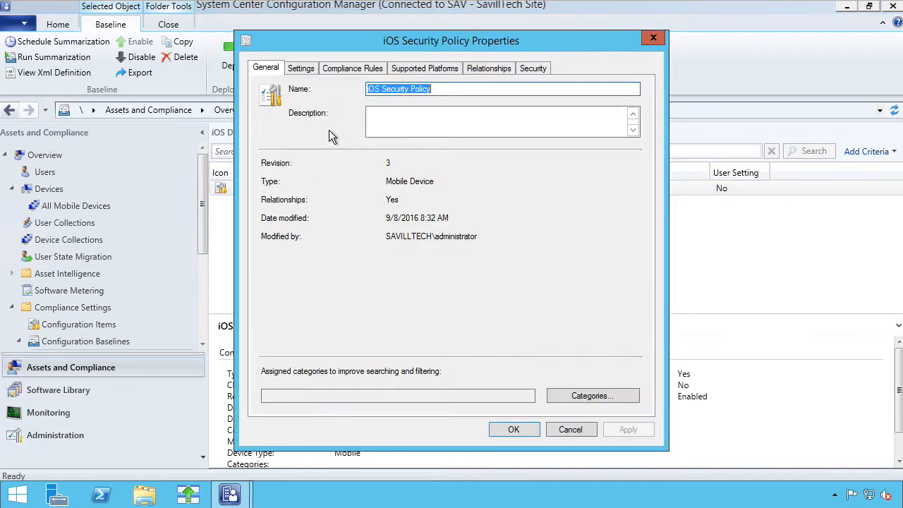
pyautogui.click(345, 68)
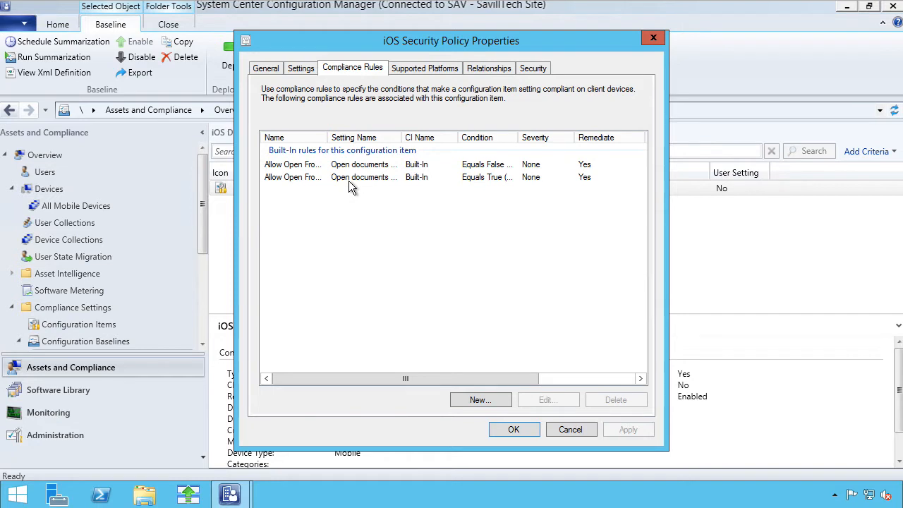
pyautogui.click(312, 166)
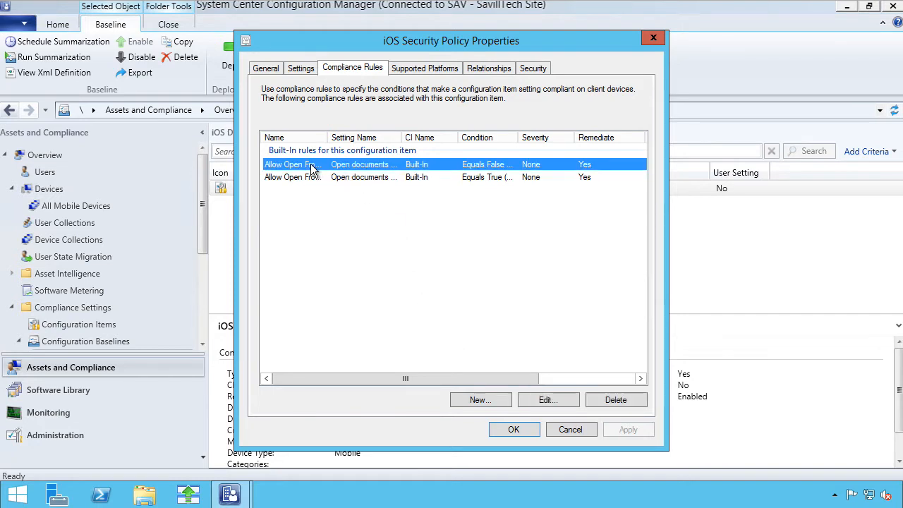
pyautogui.click(317, 177)
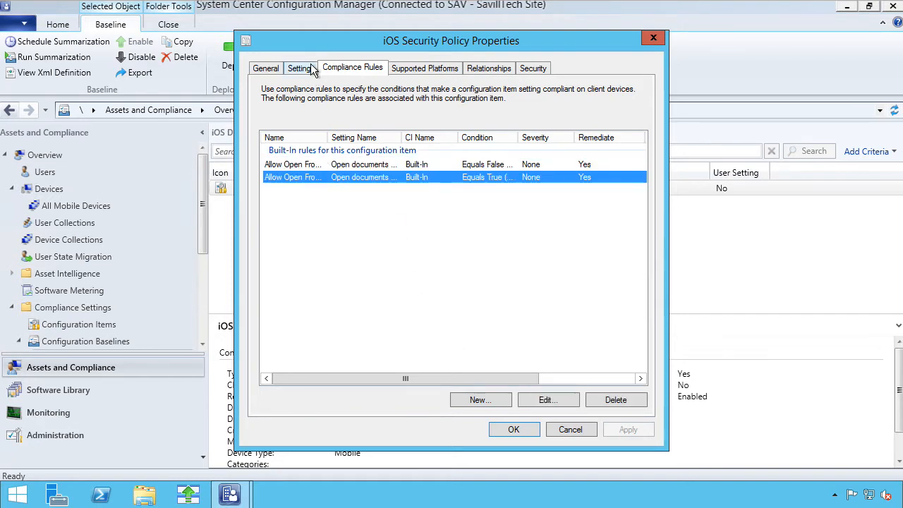
pyautogui.click(443, 69)
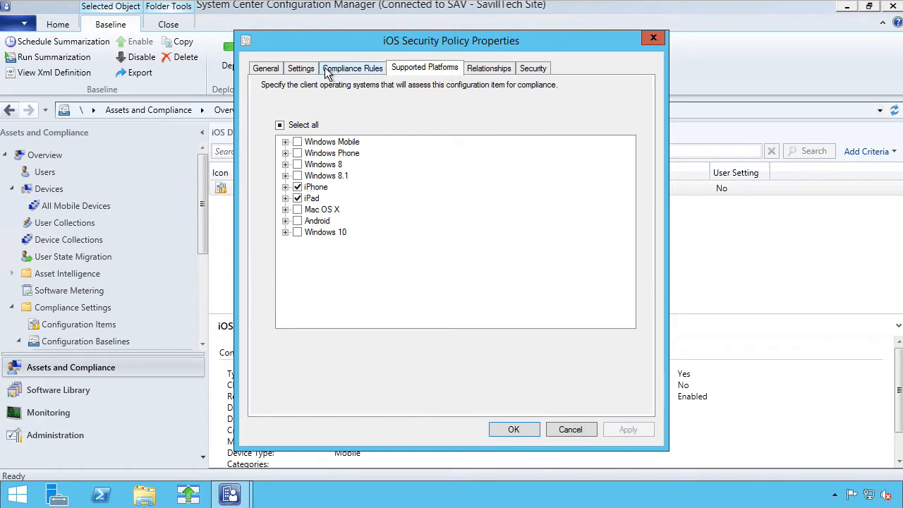
pyautogui.click(577, 430)
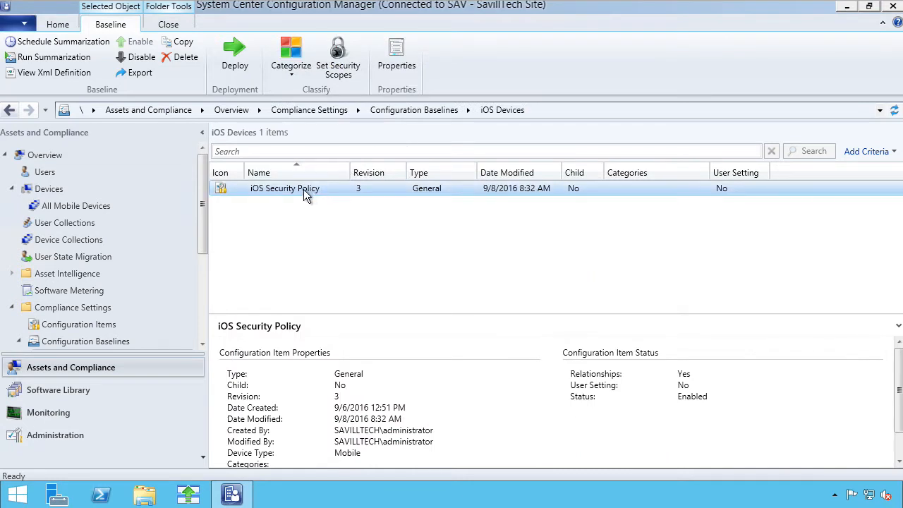
# Step: Return to Configuration Baselines and bring up the iOS Devices baseline's actions menu
pyautogui.rightClick(302, 189)
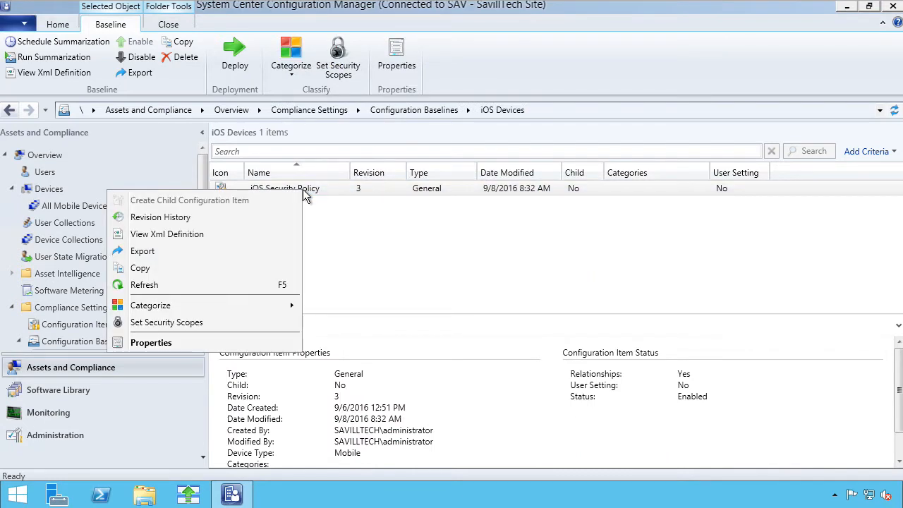
pyautogui.click(236, 247)
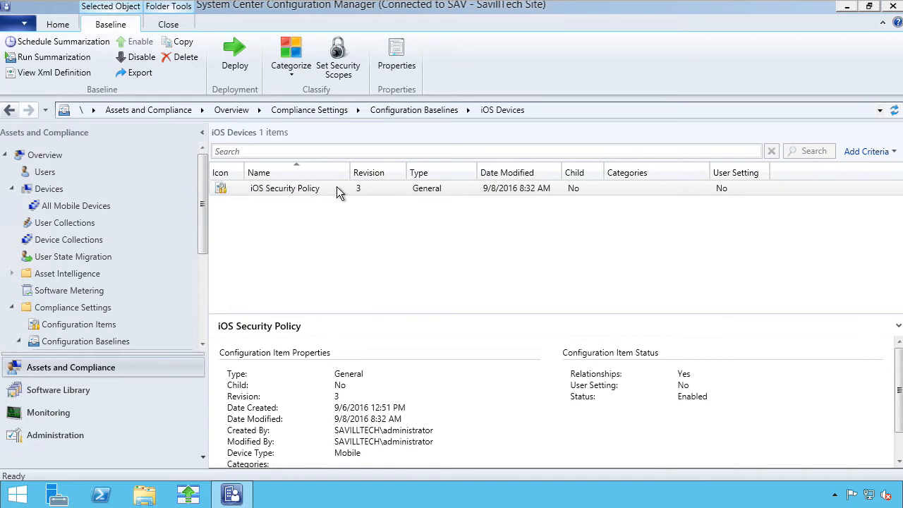
pyautogui.click(92, 342)
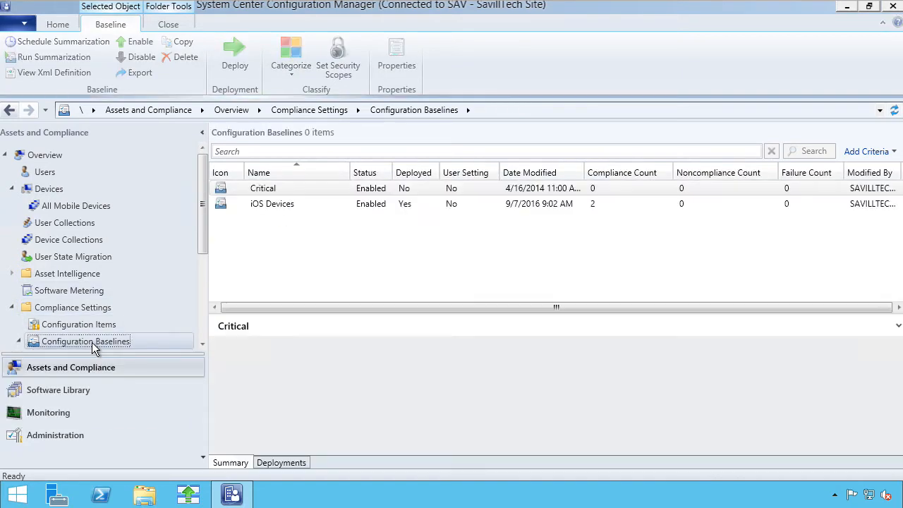
pyautogui.click(283, 205)
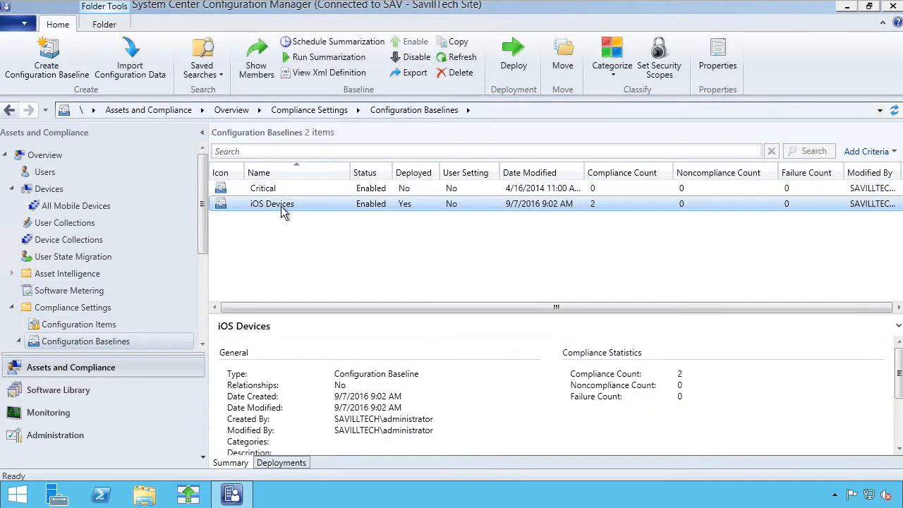
pyautogui.rightClick(274, 203)
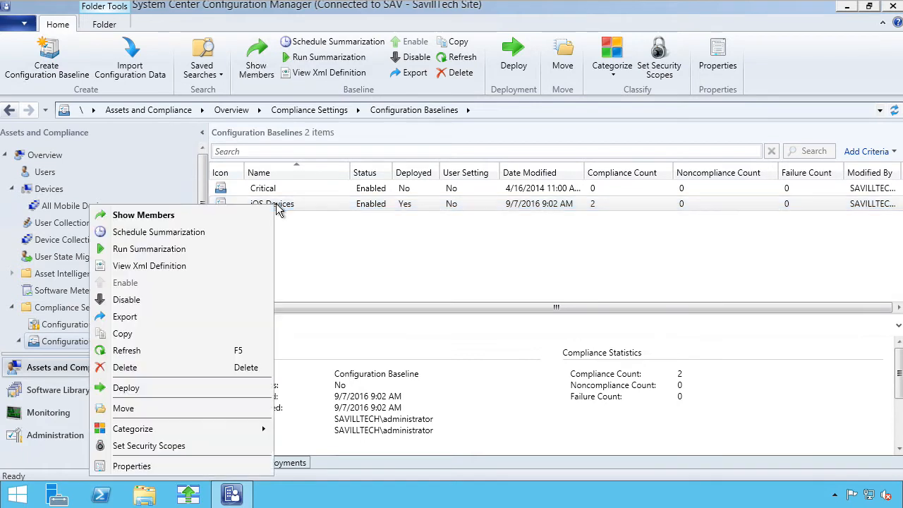
# Step: Choose the All Mobile Devices collection for the iOS Devices baseline, then cancel deployment
pyautogui.click(141, 387)
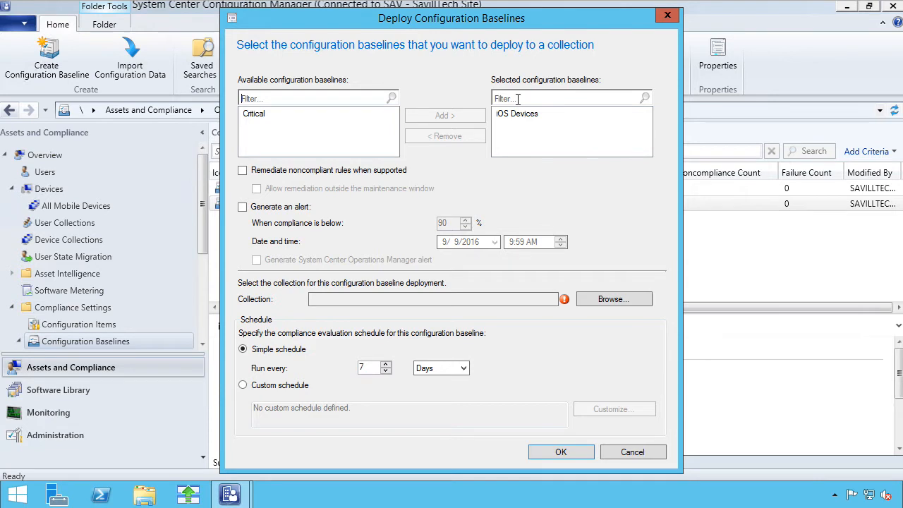
pyautogui.click(613, 299)
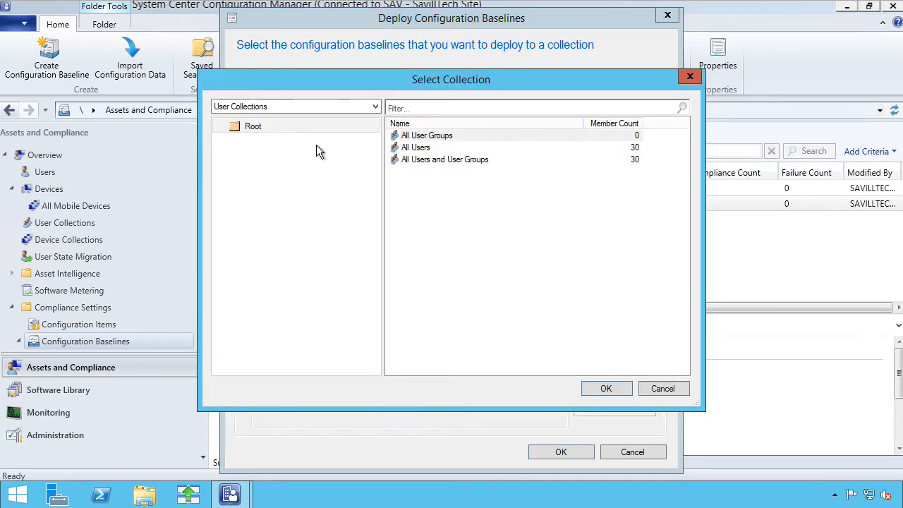
pyautogui.click(342, 106)
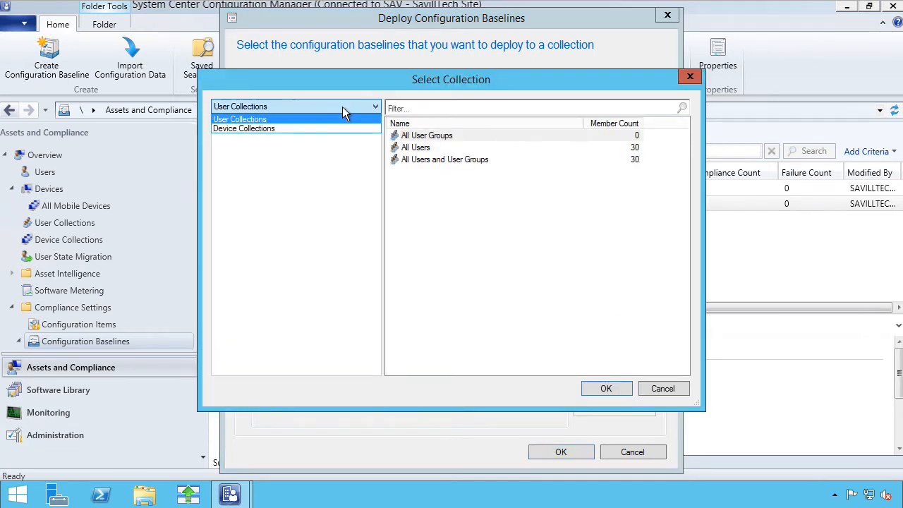
pyautogui.click(263, 129)
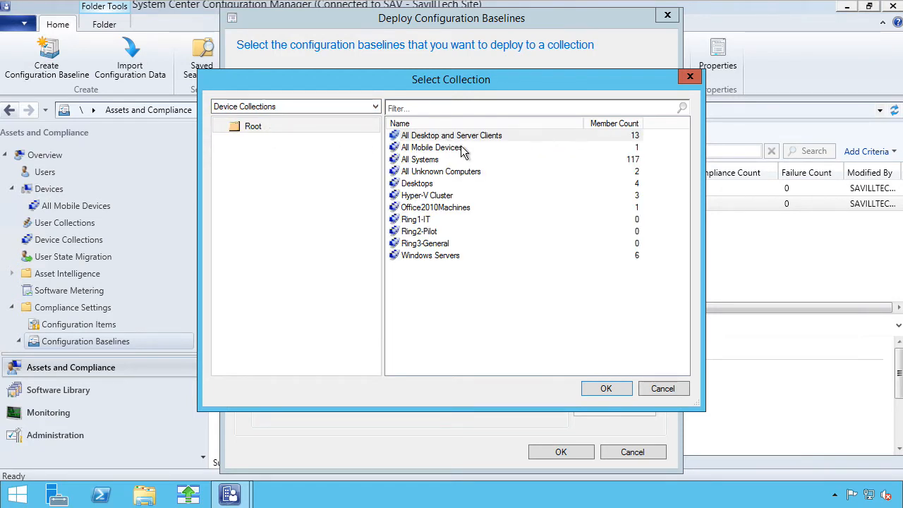
pyautogui.click(451, 150)
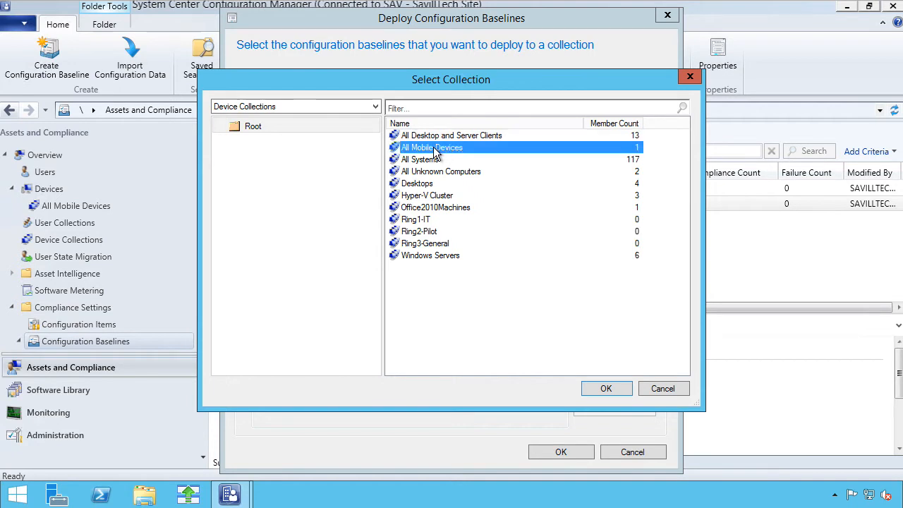
pyautogui.click(675, 387)
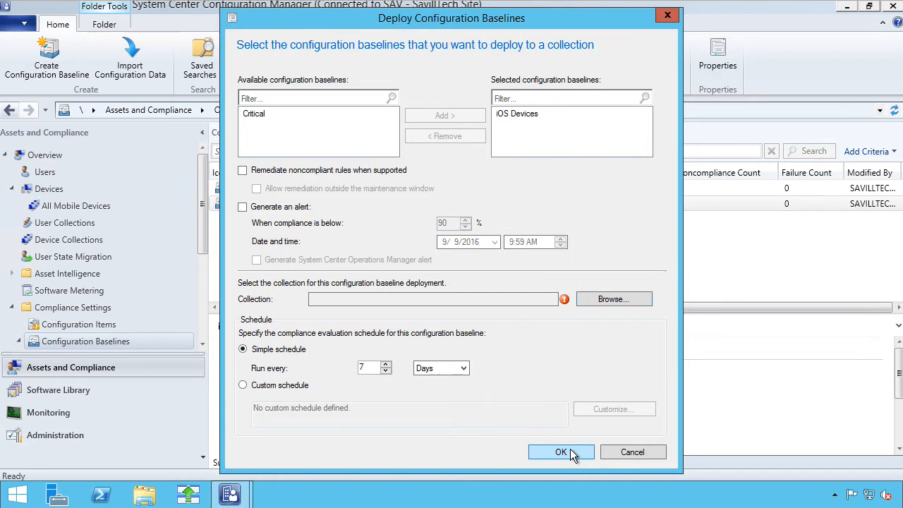
pyautogui.click(620, 451)
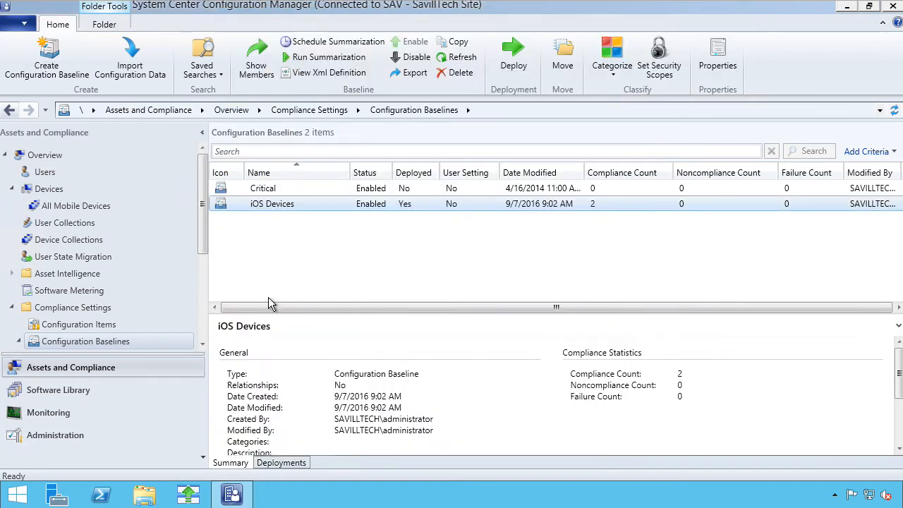
pyautogui.rightClick(293, 203)
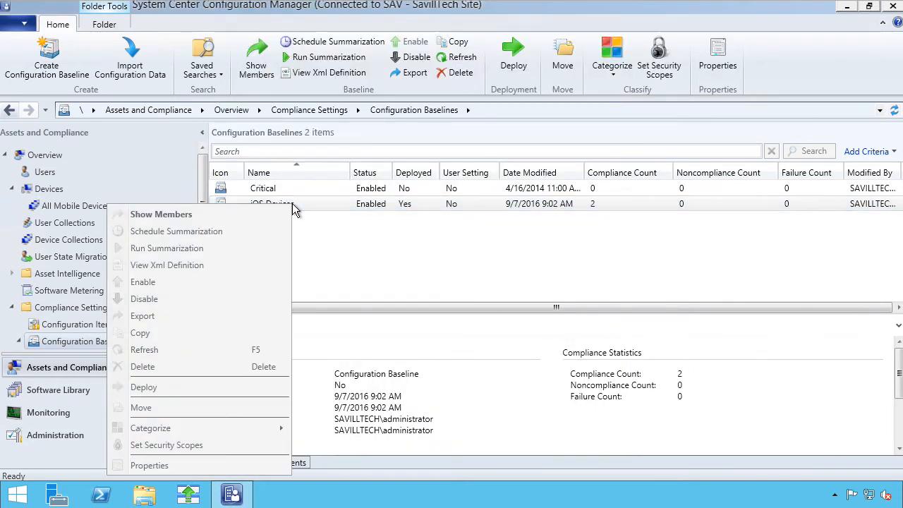
pyautogui.click(169, 470)
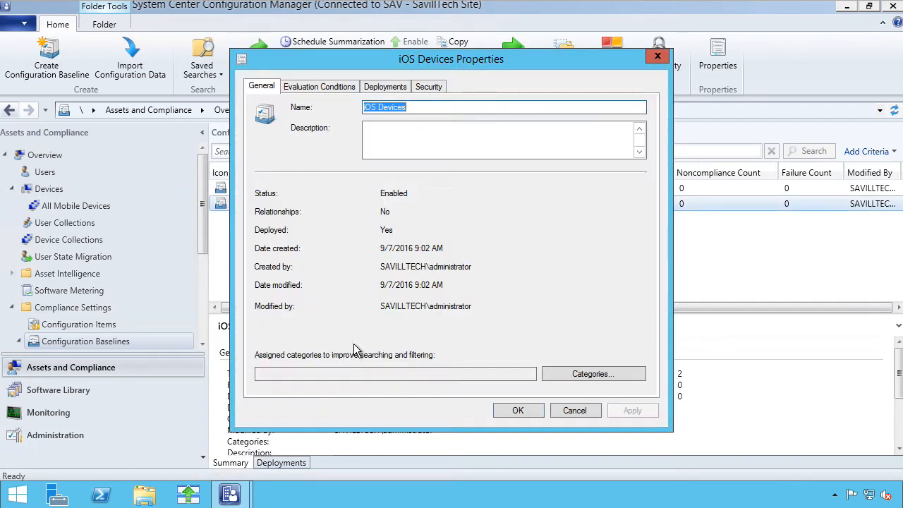
pyautogui.click(328, 87)
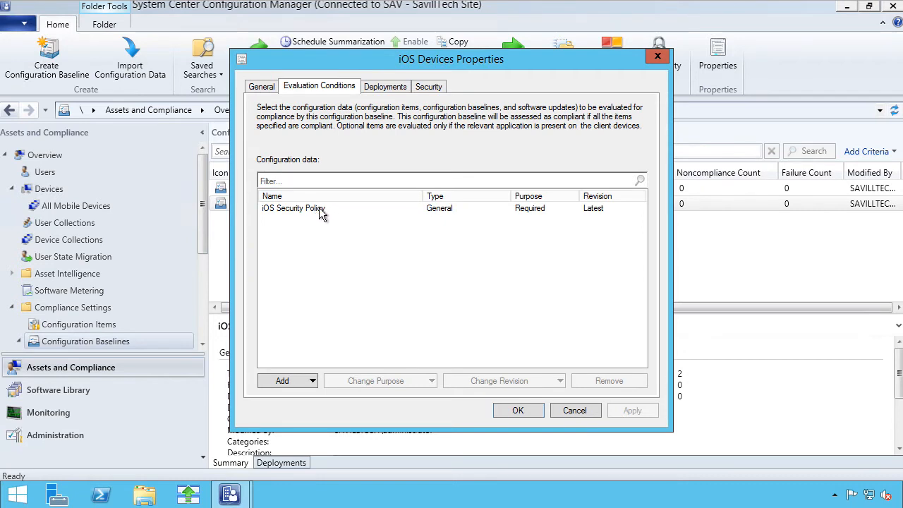
pyautogui.click(385, 86)
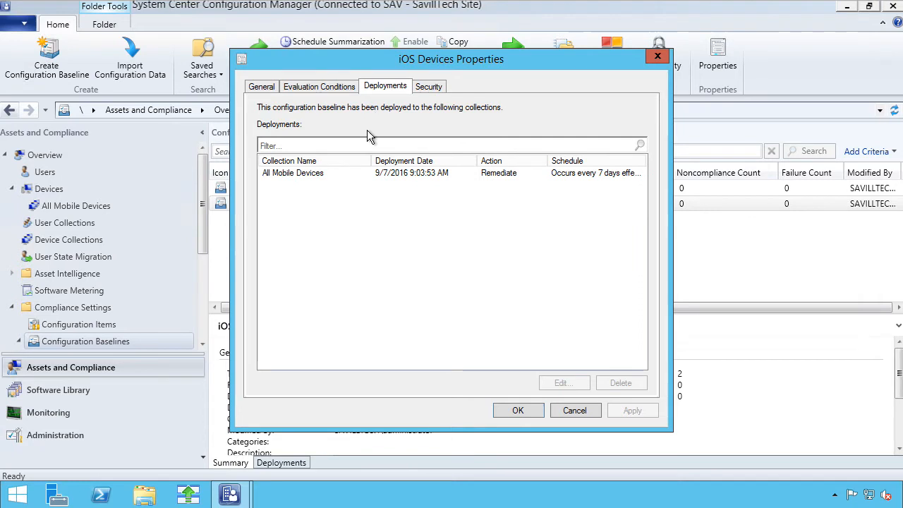
pyautogui.click(573, 411)
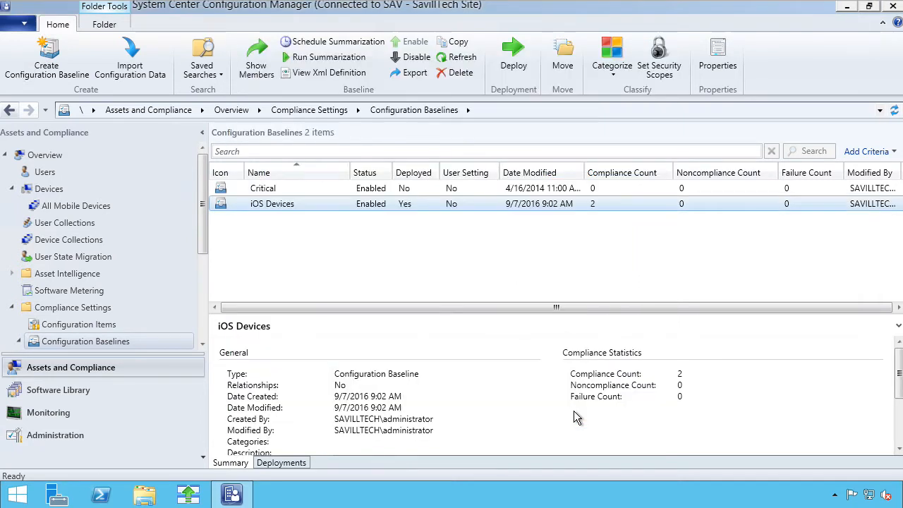
# Step: Navigate Software Library > Applications > Application Management Policies and show its actions menu
pyautogui.click(63, 391)
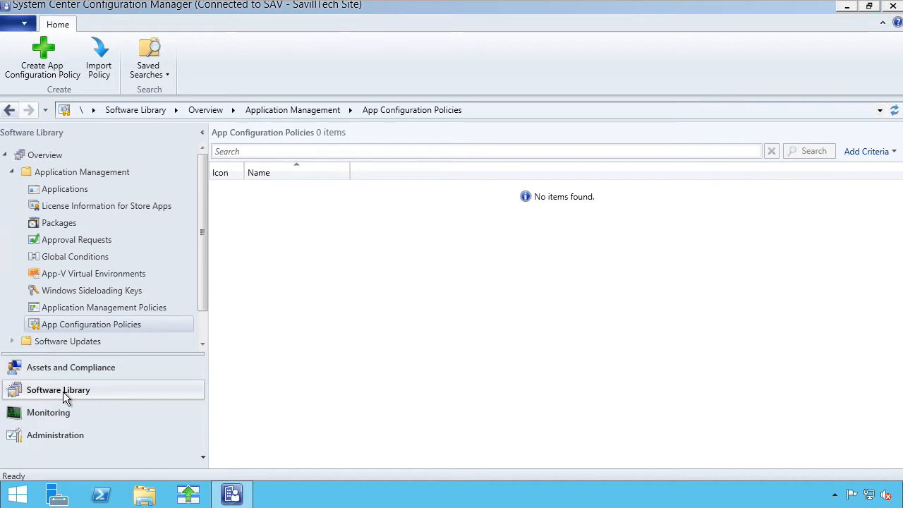
pyautogui.click(71, 191)
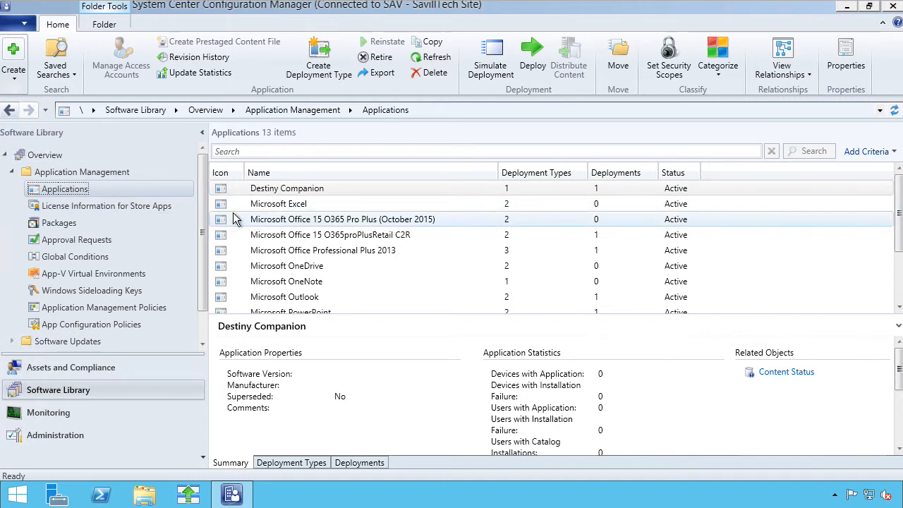
pyautogui.click(88, 312)
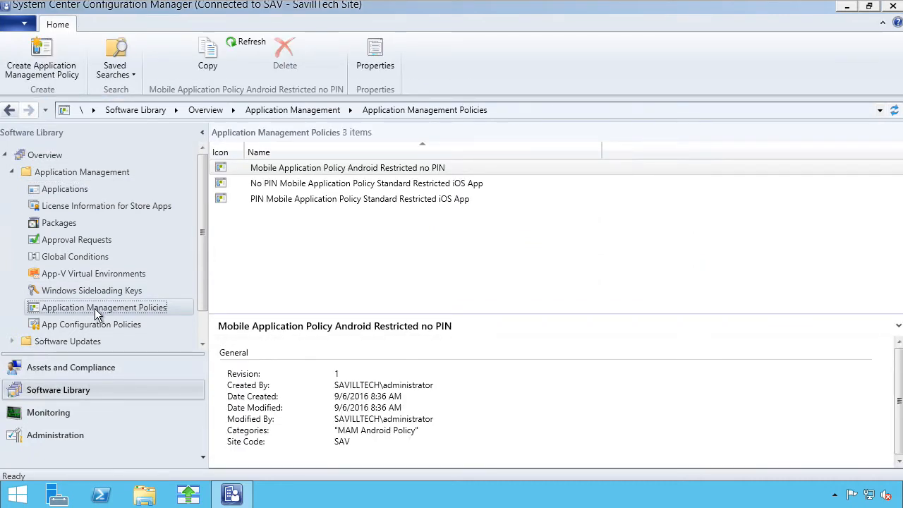
pyautogui.rightClick(95, 313)
pyautogui.click(131, 323)
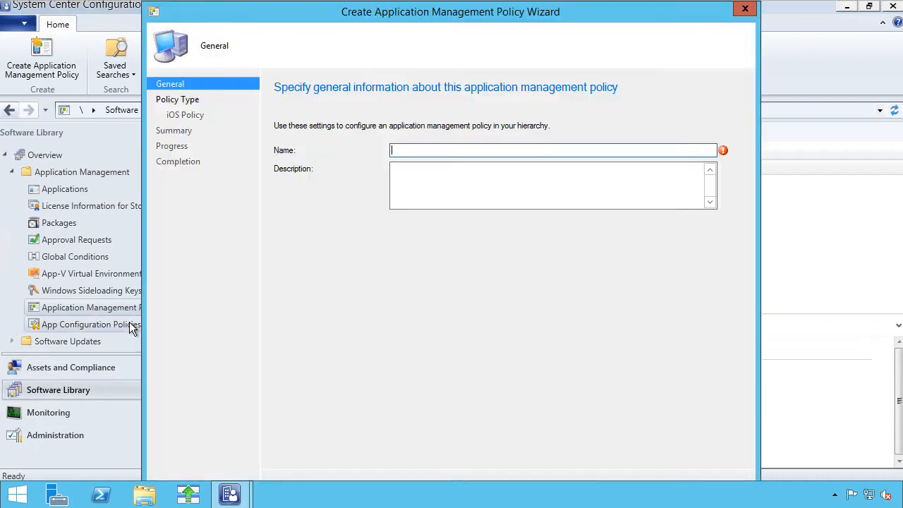
pyautogui.write('test')
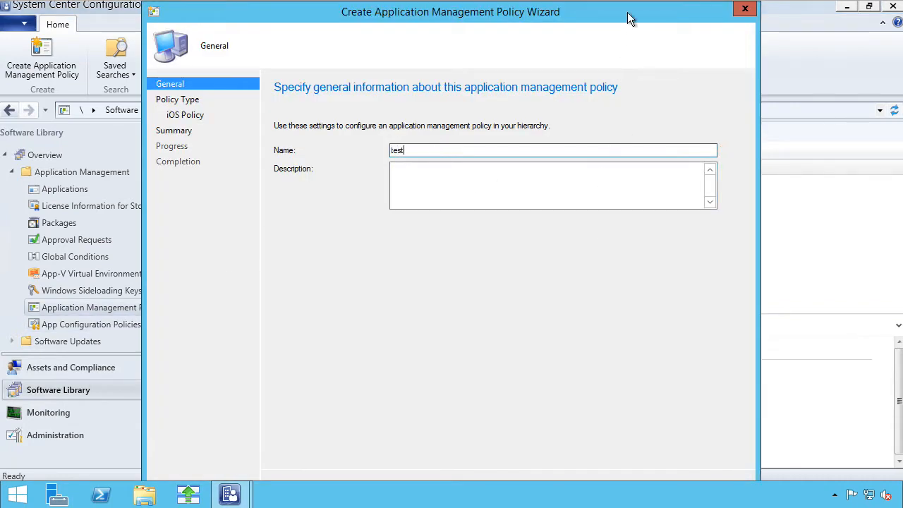
pyautogui.press('Return')
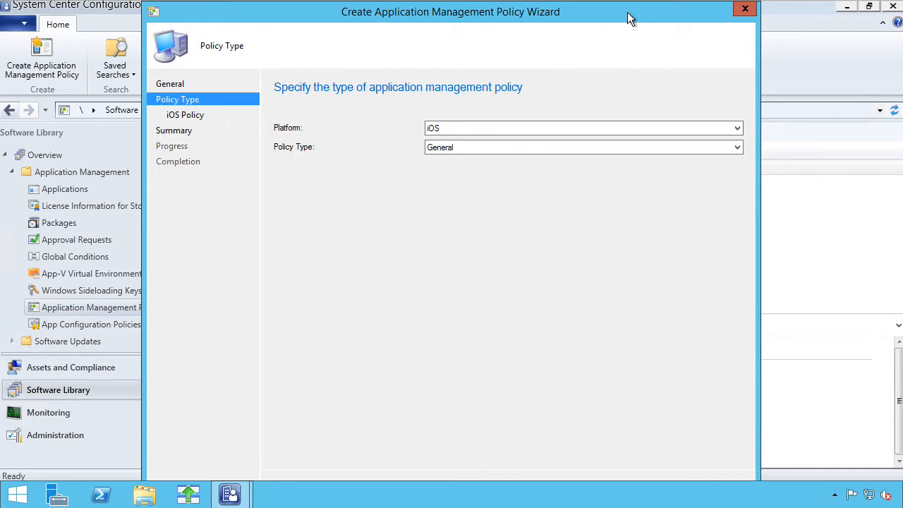
pyautogui.click(455, 128)
pyautogui.click(454, 136)
pyautogui.press('Return')
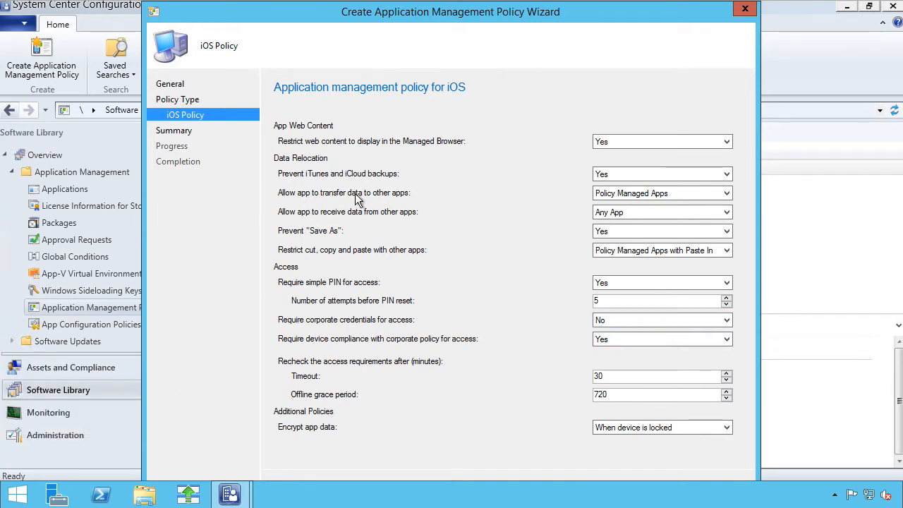
pyautogui.click(724, 198)
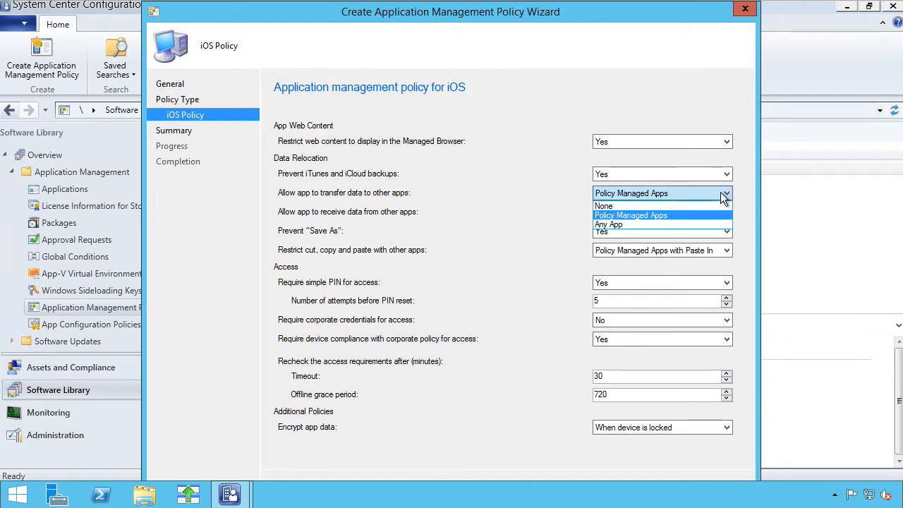
pyautogui.click(652, 215)
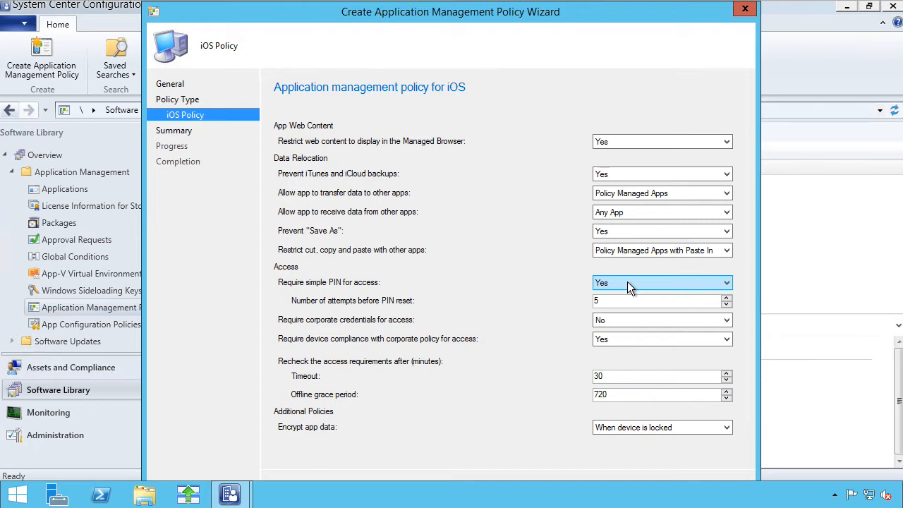
pyautogui.click(744, 8)
pyautogui.click(484, 302)
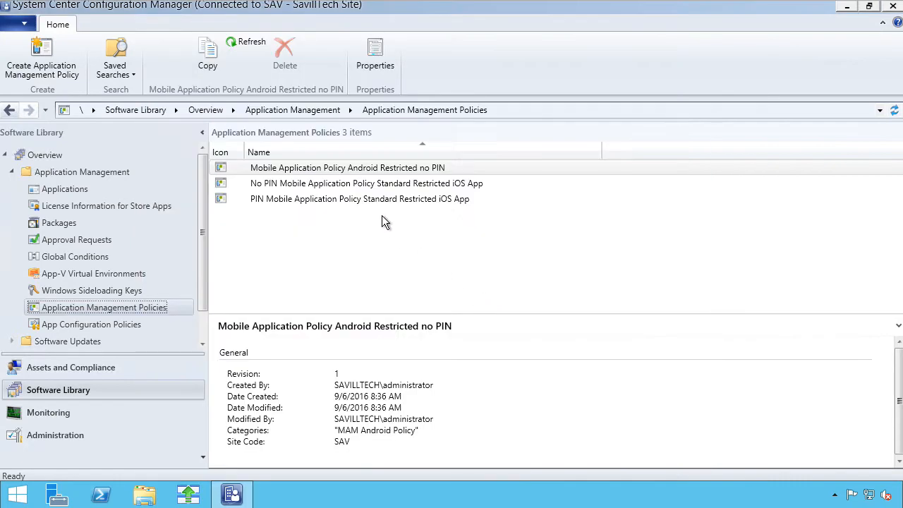
# Step: Review the PIN iOS, No PIN iOS and Android policy details, then go to Applications
pyautogui.click(284, 201)
pyautogui.click(303, 185)
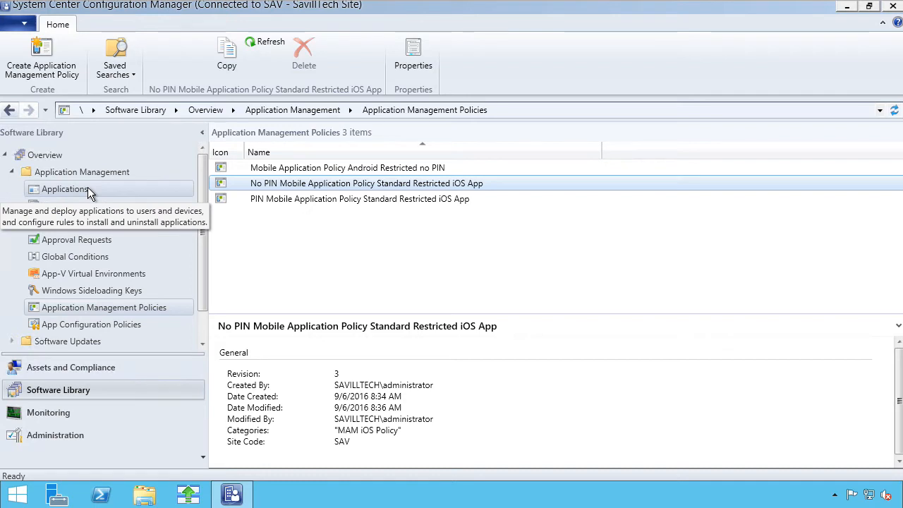
pyautogui.click(343, 169)
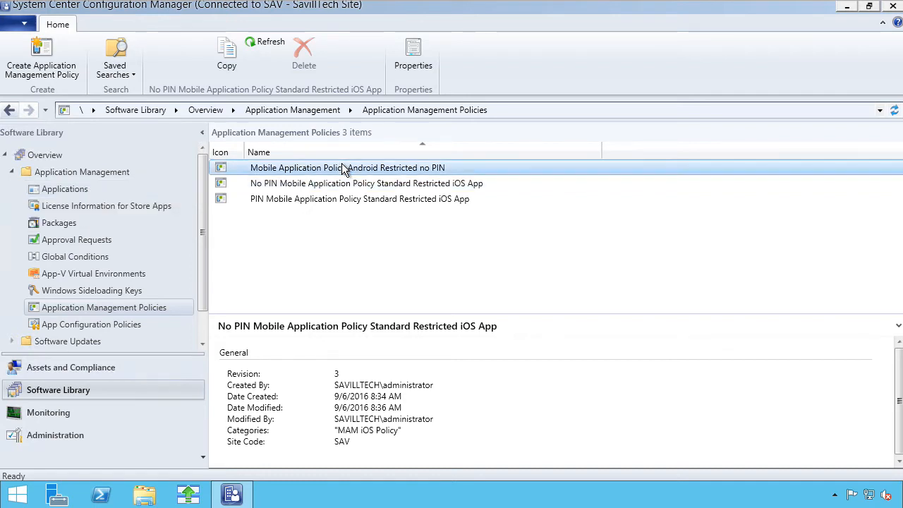
pyautogui.click(60, 191)
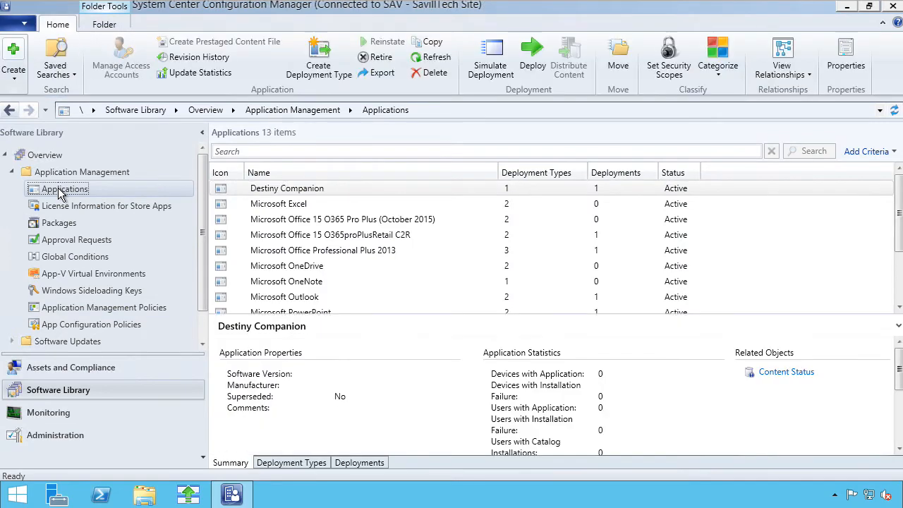
# Step: Open the Create Application Wizard from the Applications node's context menu
pyautogui.rightClick(61, 192)
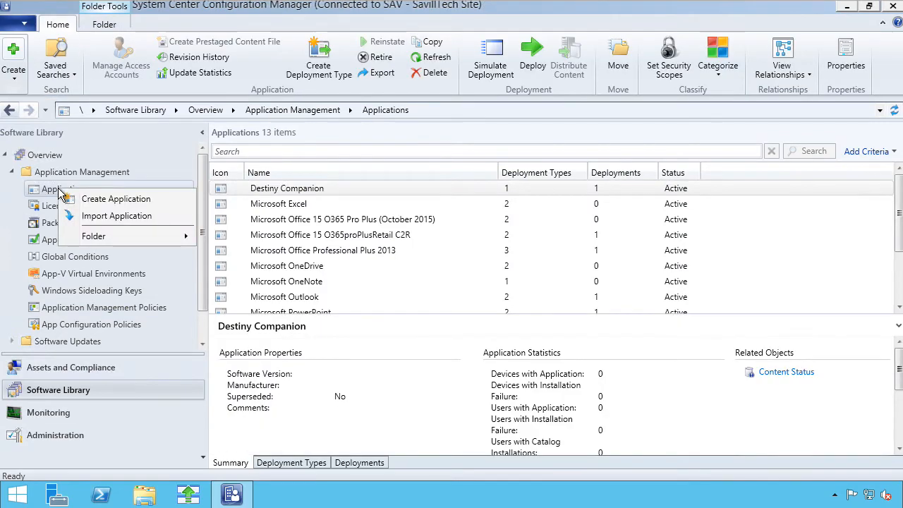
pyautogui.click(112, 199)
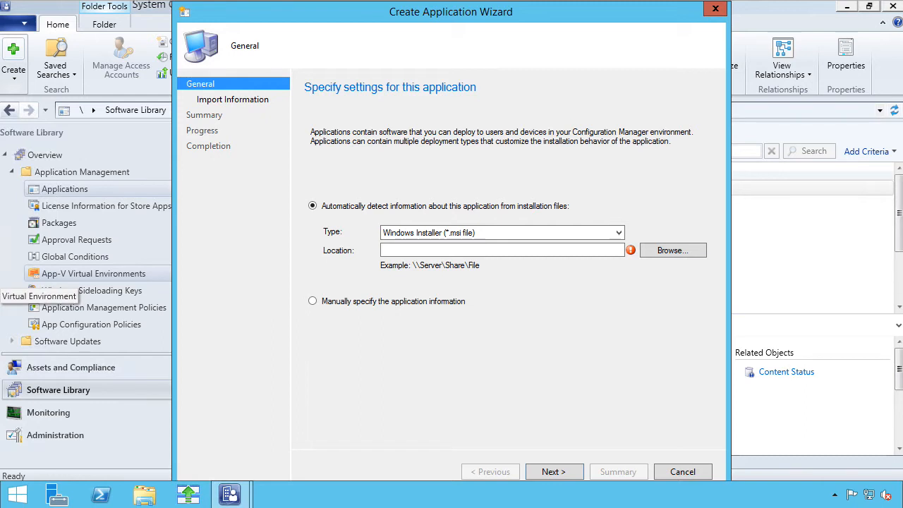
# Step: Set the type to App Package for iOS from App Store, paste the Outlook store URL, and import it
pyautogui.click(610, 233)
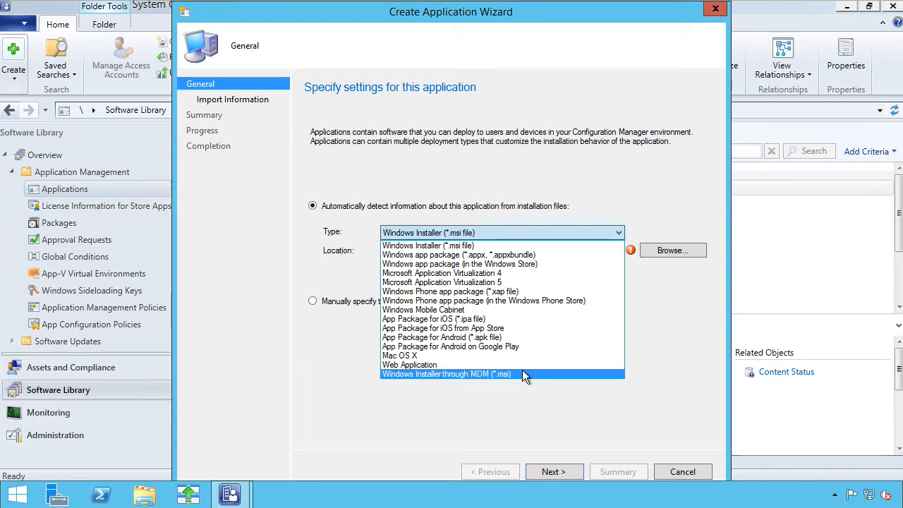
pyautogui.click(496, 329)
pyautogui.click(518, 252)
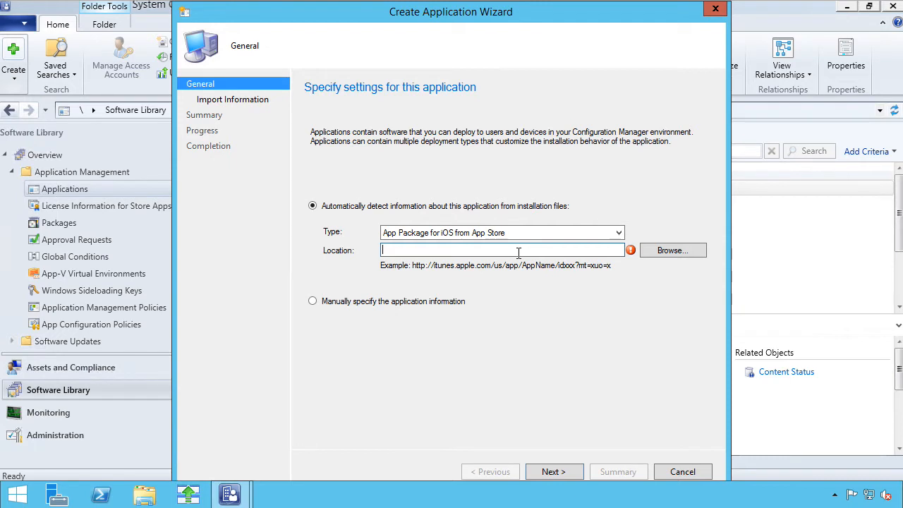
pyautogui.write('https://itunes.apple.com/us/app/microsoft-outlook-email-calendar/id951937596?mt=8')
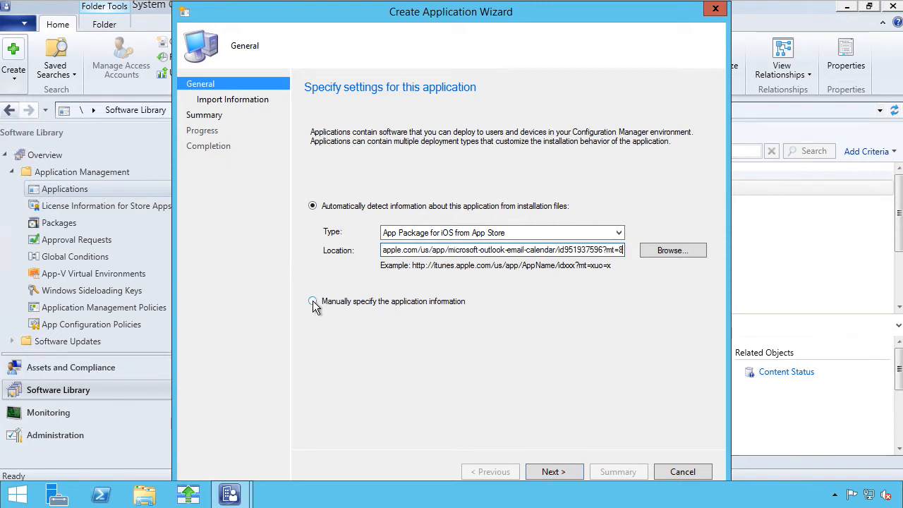
pyautogui.click(554, 472)
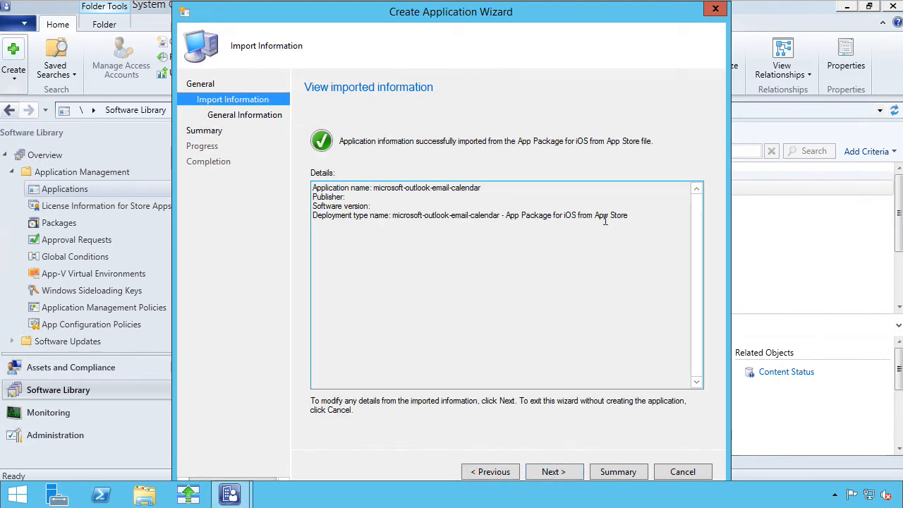
# Step: Try naming the imported app Microsoft Outlook, which is rejected as a duplicate name
pyautogui.click(552, 471)
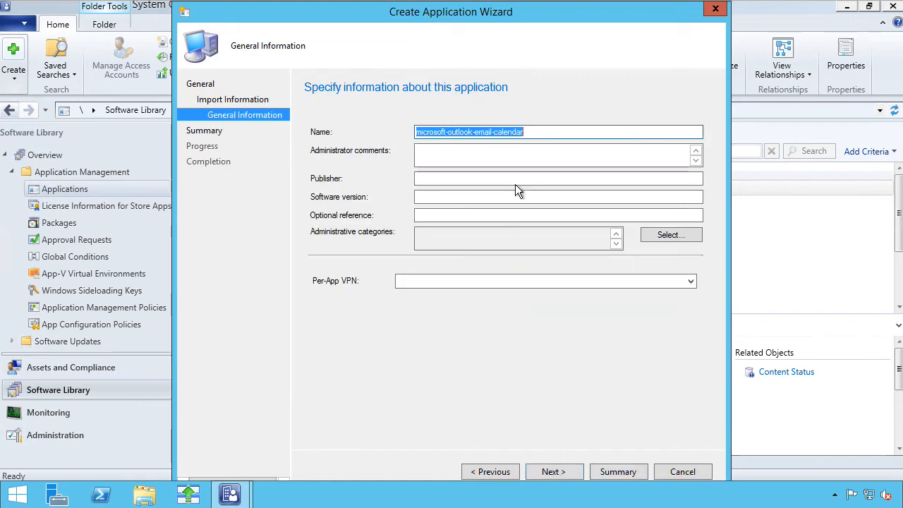
pyautogui.click(541, 132)
pyautogui.moveTo(543, 132); pyautogui.dragTo(364, 141)
pyautogui.write('Microsoft Ou')
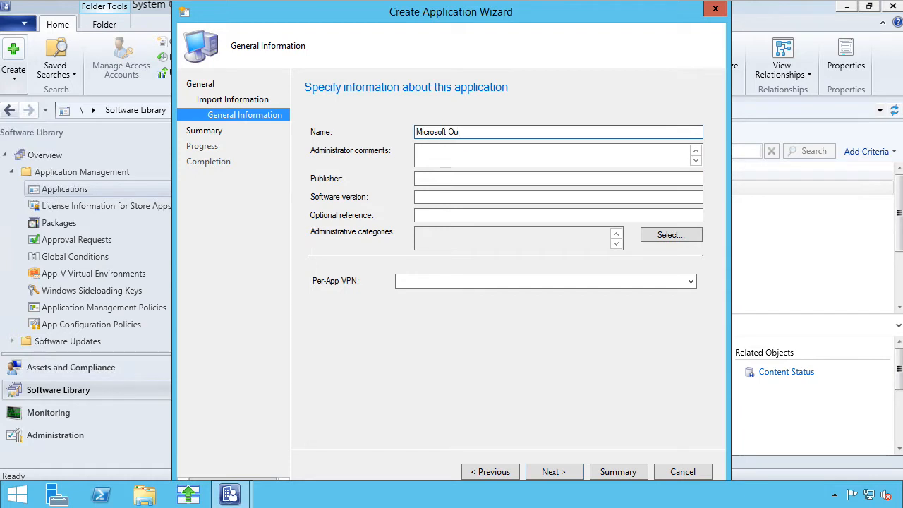
pyautogui.write('tlook for Mobile')
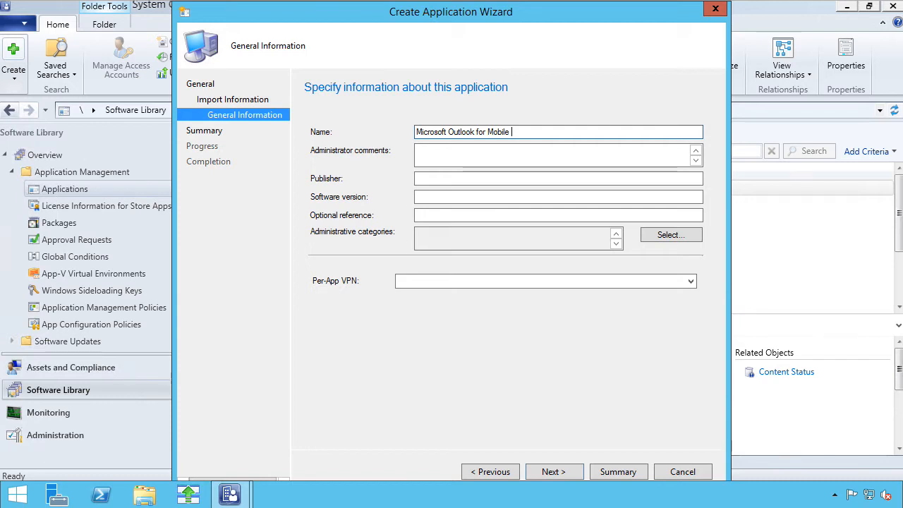
pyautogui.press('BackSpace')
pyautogui.press('BackSpace')
pyautogui.press('BackSpace')
pyautogui.press('BackSpace')
pyautogui.press('BackSpace')
pyautogui.press('BackSpace')
pyautogui.press('BackSpace')
pyautogui.press('BackSpace')
pyautogui.press('BackSpace')
pyautogui.press('BackSpace')
pyautogui.click(551, 473)
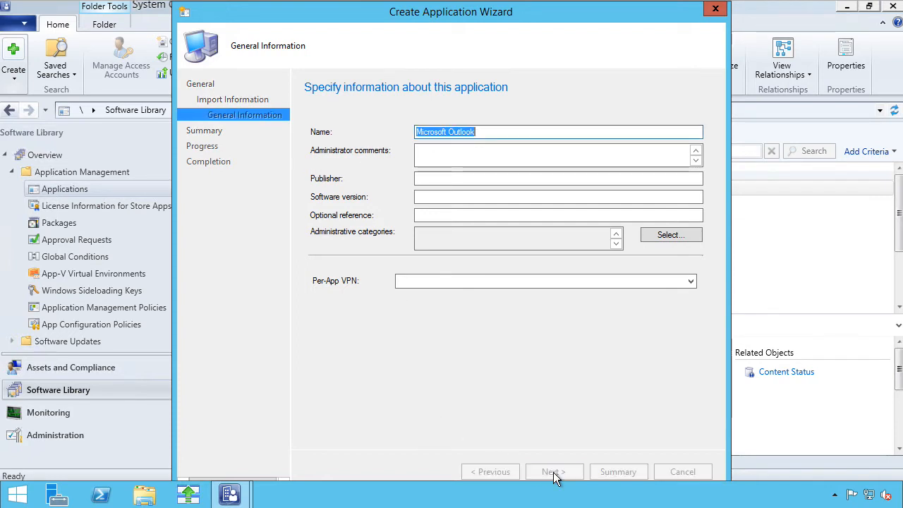
pyautogui.click(519, 303)
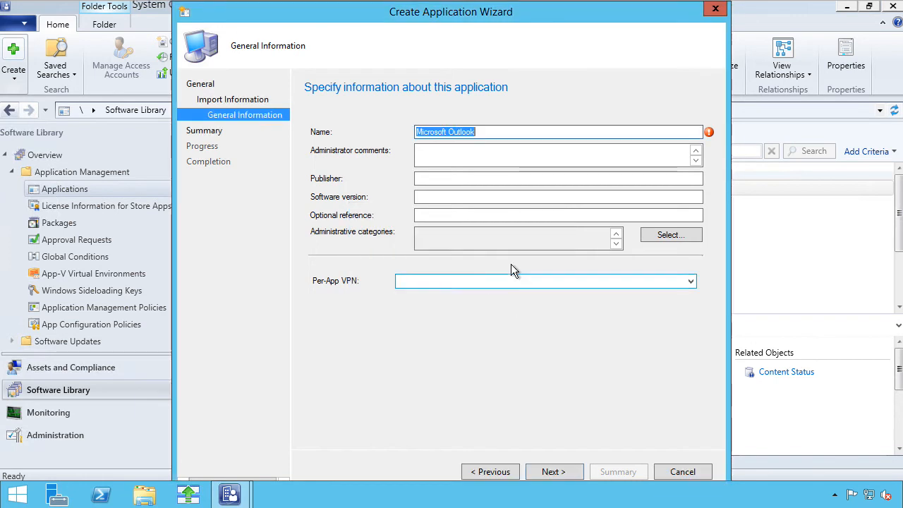
# Step: Rename it Microsoft Outlook 2, reach the Summary, then cancel the wizard without saving
pyautogui.click(496, 132)
pyautogui.write('2')
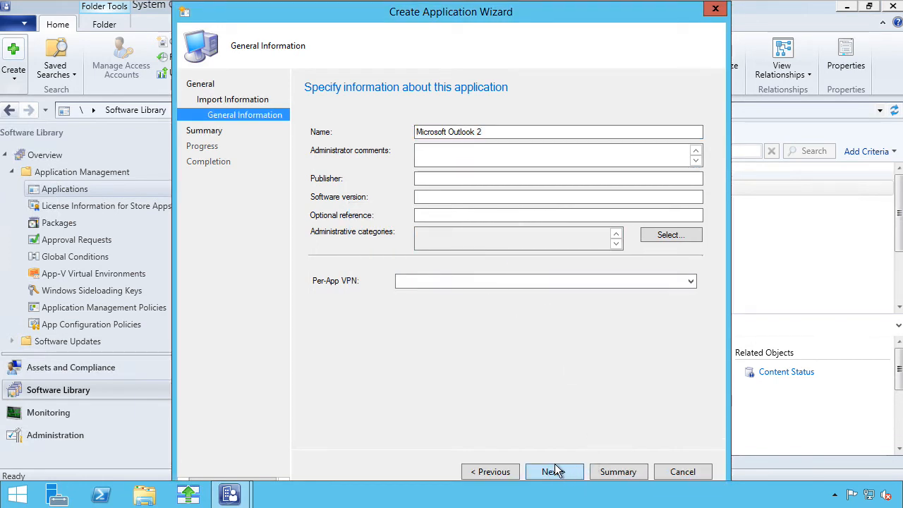
pyautogui.click(553, 471)
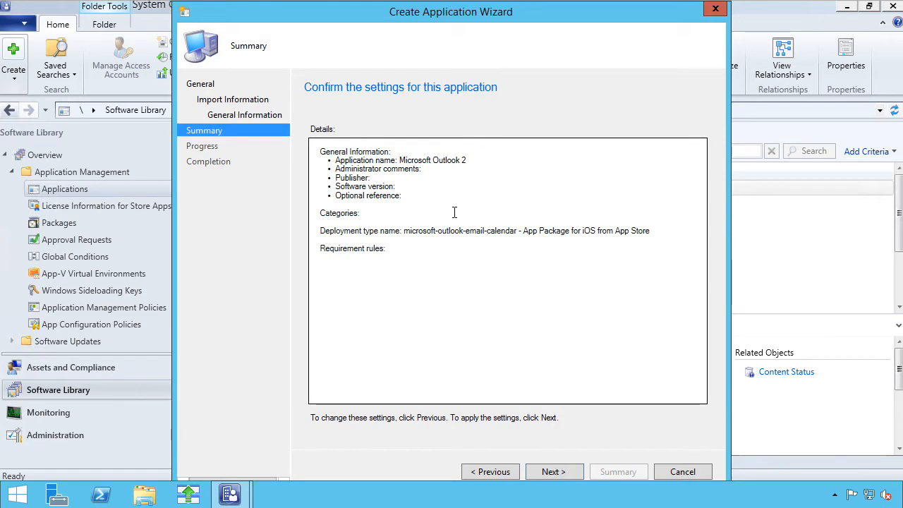
pyautogui.click(684, 474)
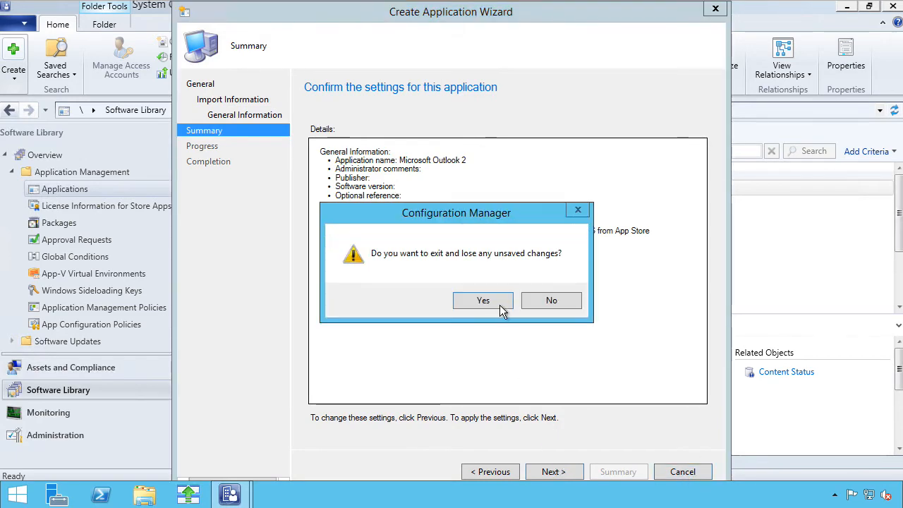
pyautogui.click(499, 308)
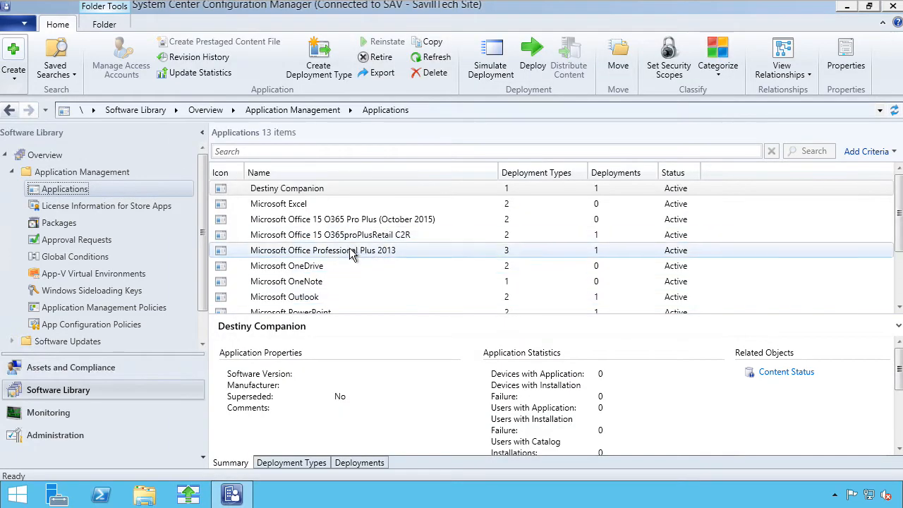
pyautogui.click(312, 297)
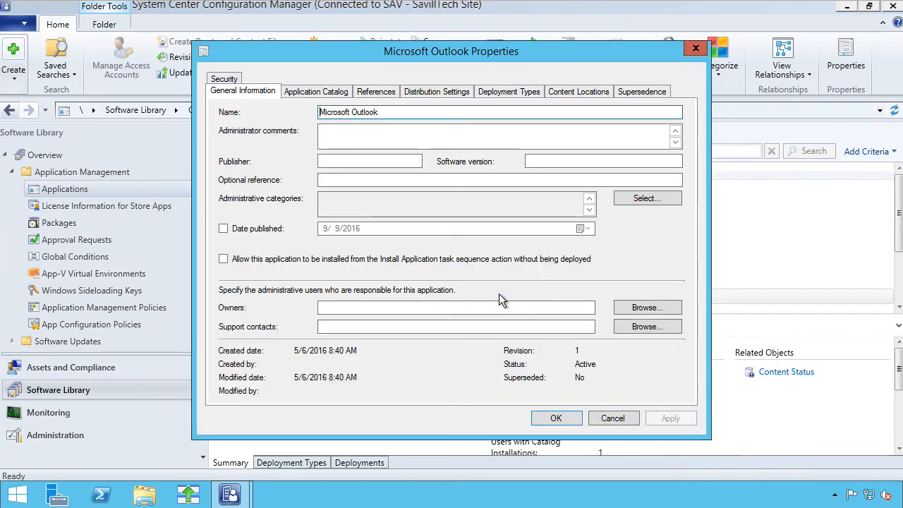
pyautogui.click(509, 91)
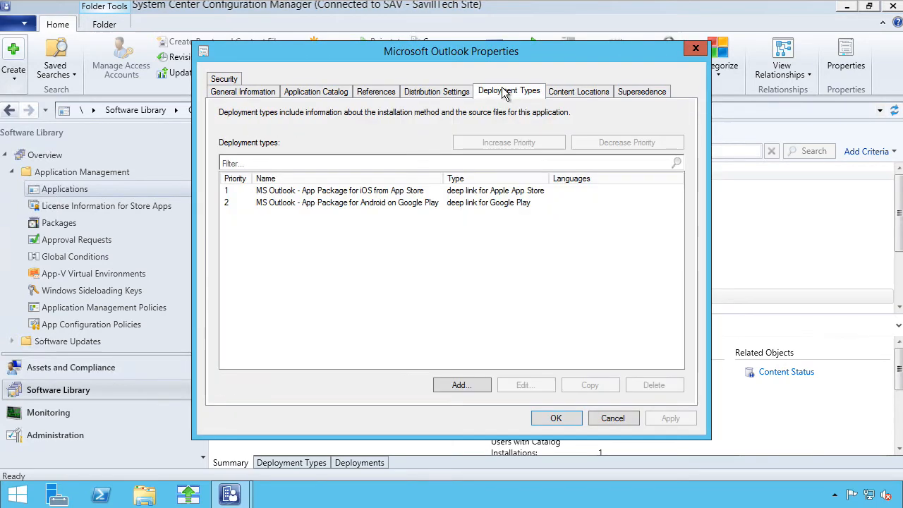
pyautogui.click(409, 191)
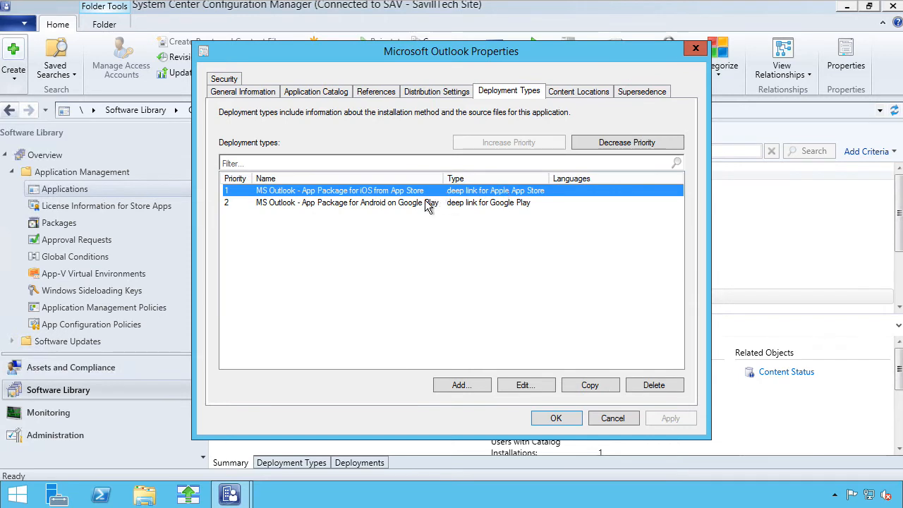
pyautogui.click(427, 204)
pyautogui.click(409, 191)
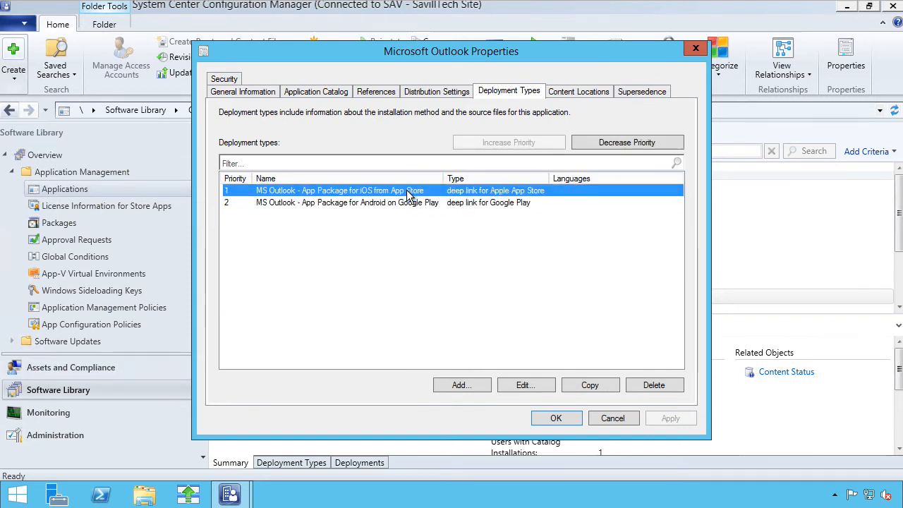
pyautogui.click(531, 386)
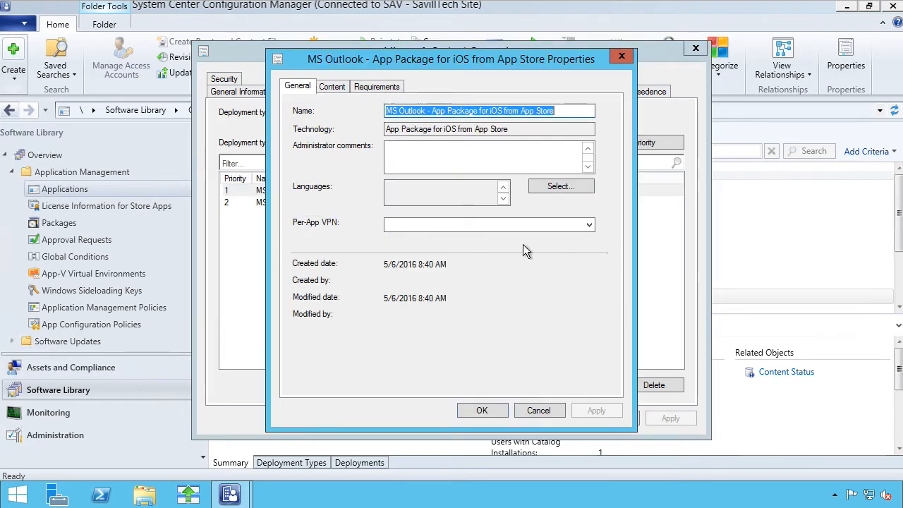
pyautogui.click(330, 87)
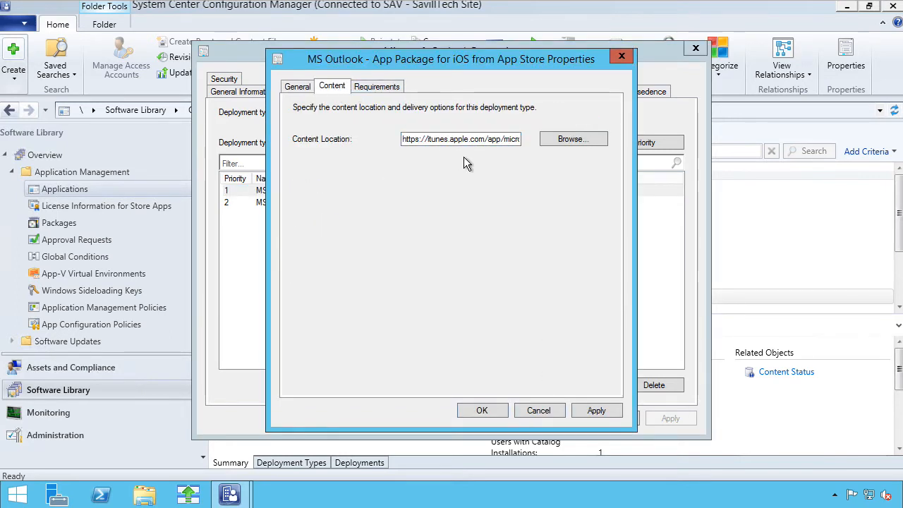
pyautogui.click(385, 86)
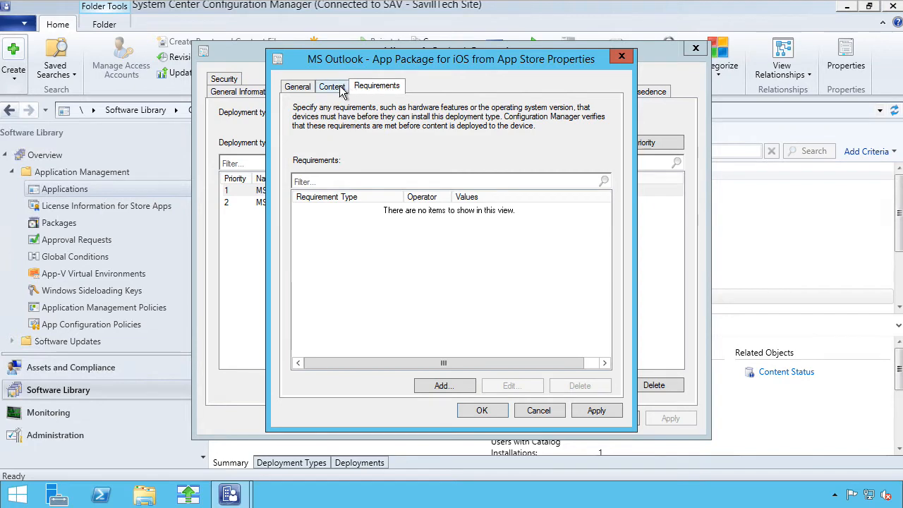
pyautogui.click(303, 87)
pyautogui.click(534, 412)
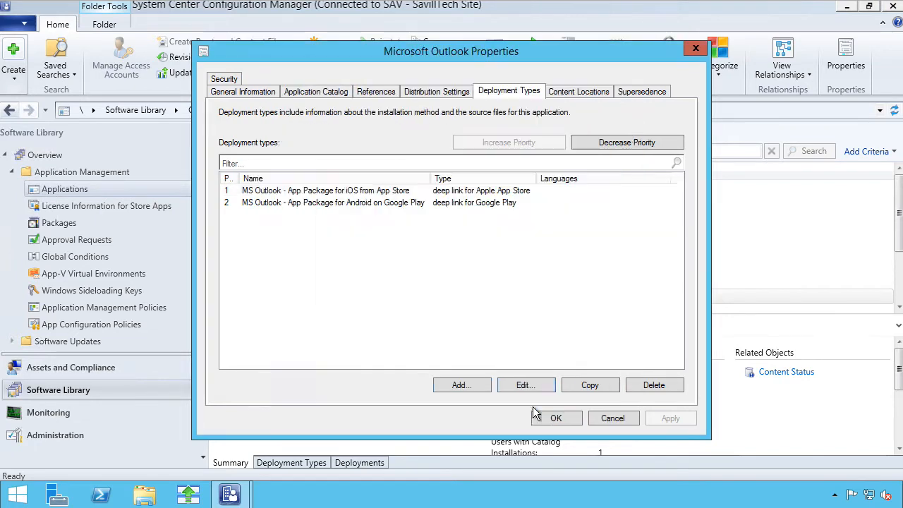
pyautogui.click(611, 418)
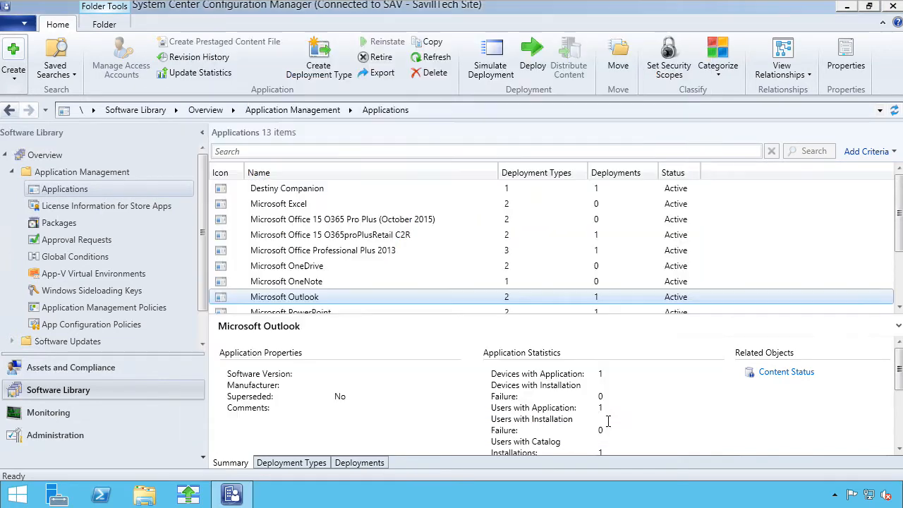
# Step: Start deploying Microsoft Outlook to All Users, which fails as already deployed
pyautogui.rightClick(309, 295)
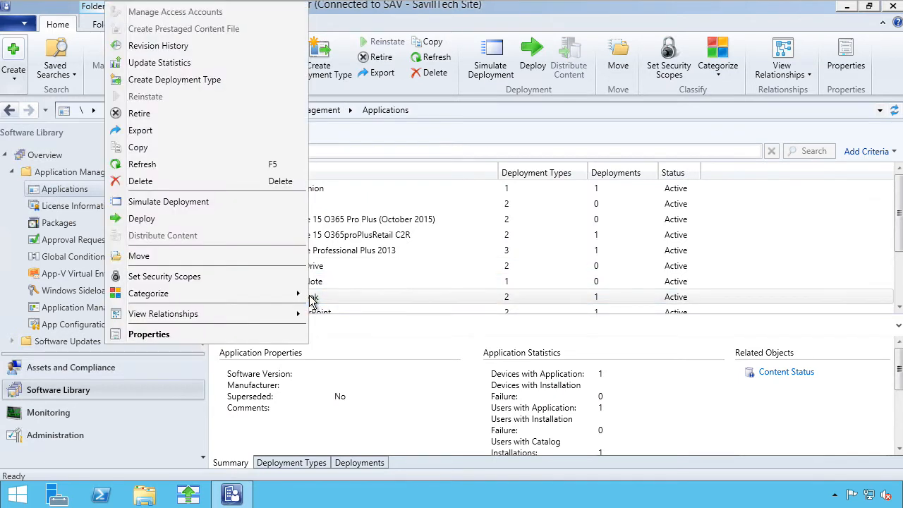
pyautogui.click(178, 218)
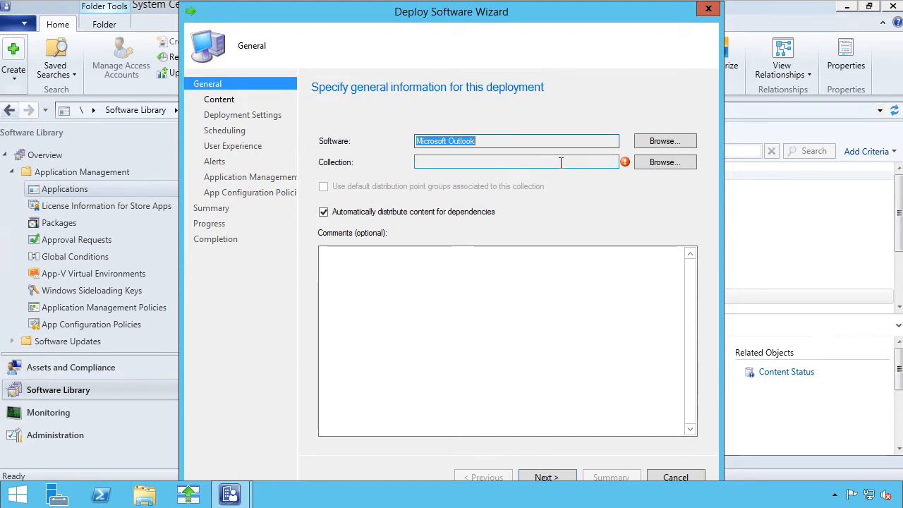
pyautogui.click(656, 165)
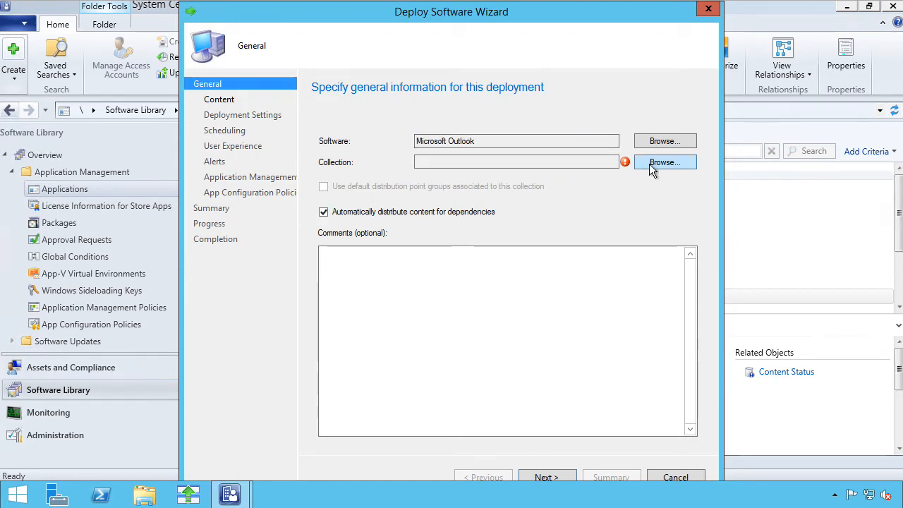
pyautogui.click(420, 148)
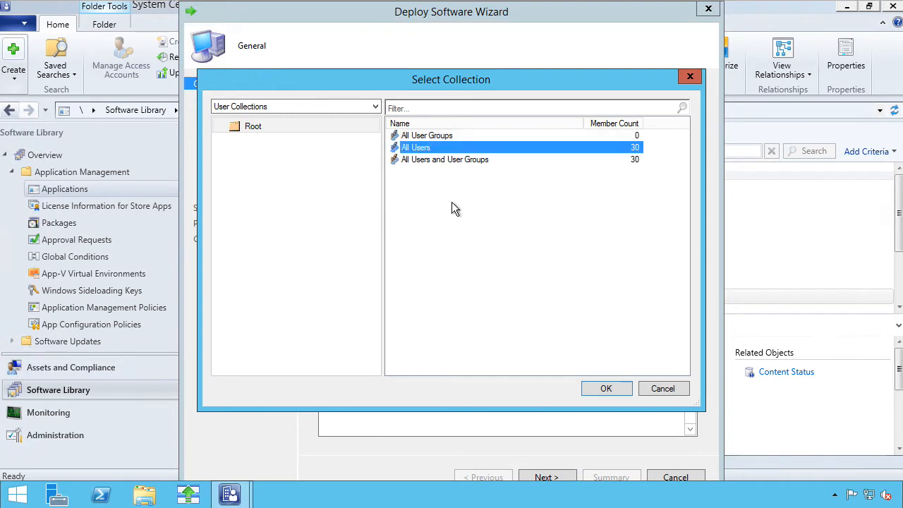
pyautogui.click(605, 388)
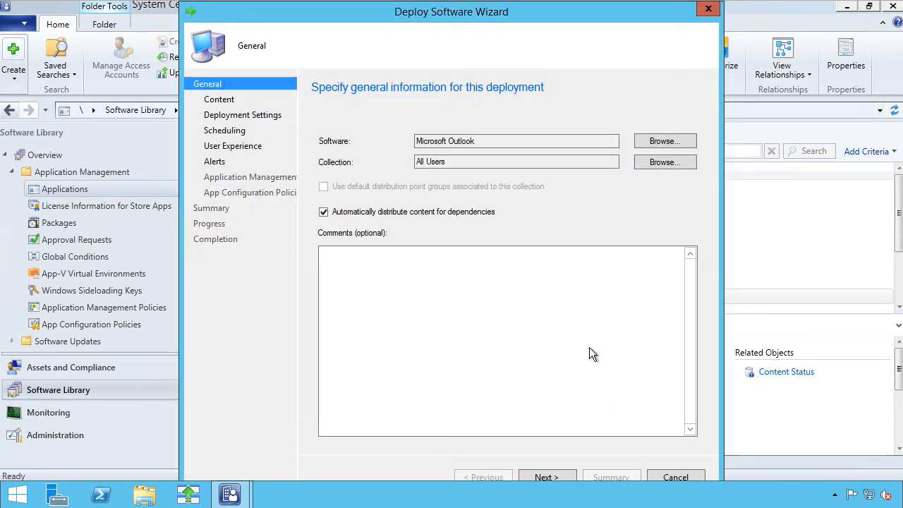
pyautogui.click(558, 477)
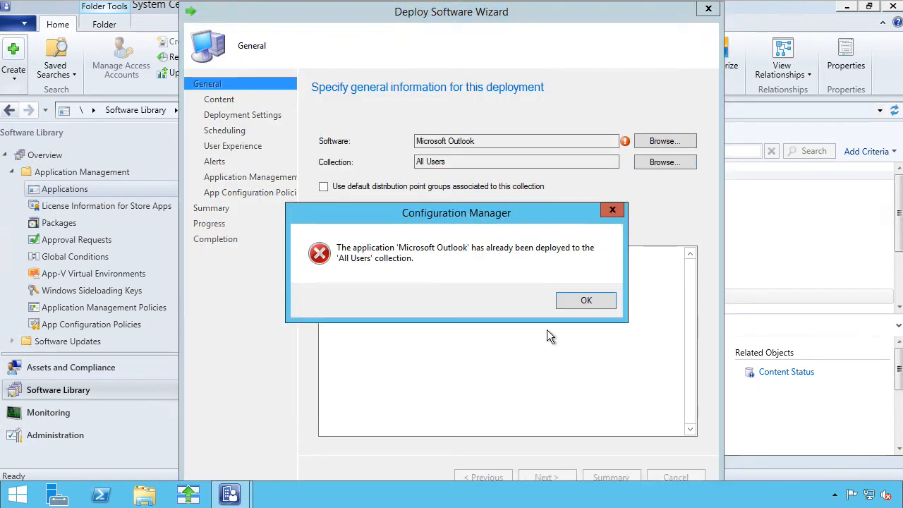
pyautogui.click(584, 302)
# Step: Retarget the deployment to All Users and User Groups and advance to the Content page
pyautogui.click(679, 162)
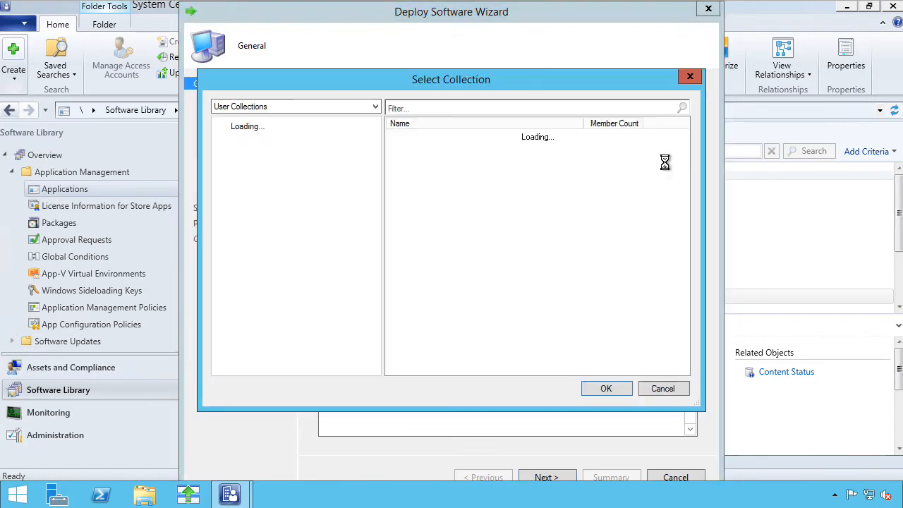
pyautogui.click(429, 159)
pyautogui.click(606, 389)
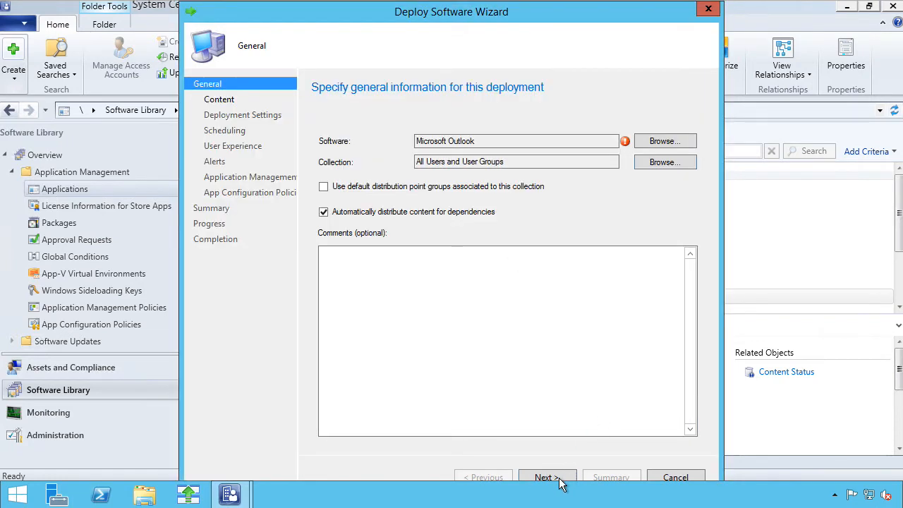
pyautogui.click(556, 477)
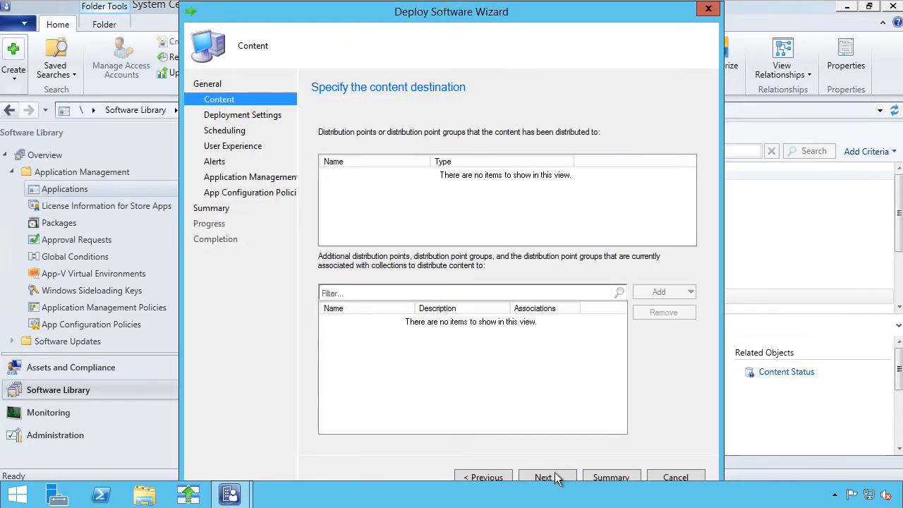
# Step: Advance through deployment, scheduling, user experience and alerts settings to application management
pyautogui.click(547, 477)
pyautogui.click(547, 477)
pyautogui.click(546, 476)
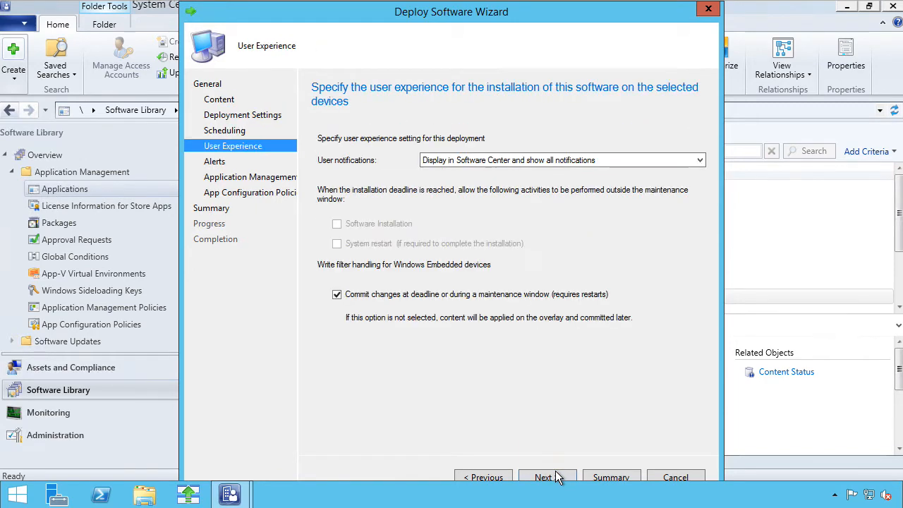
pyautogui.click(553, 477)
pyautogui.click(554, 477)
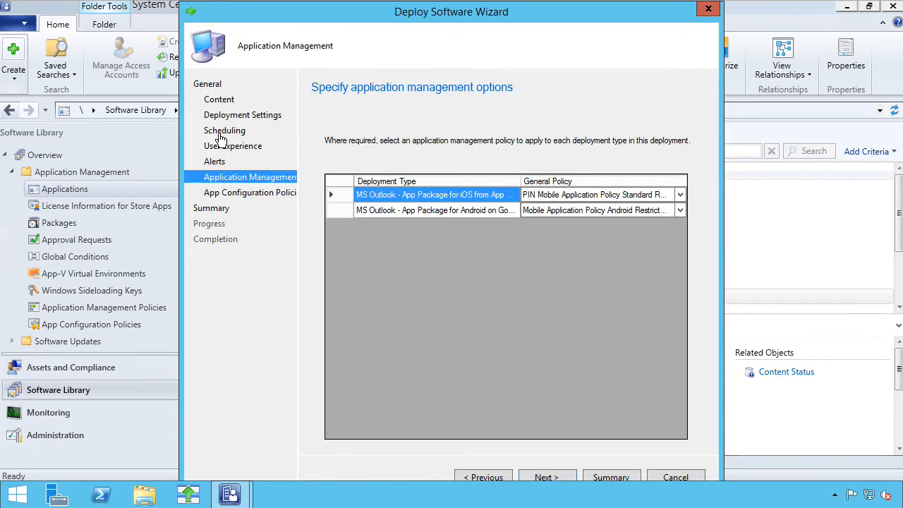
# Step: Inspect the Android package's General Policy name, then exit the wizard without saving
pyautogui.click(527, 210)
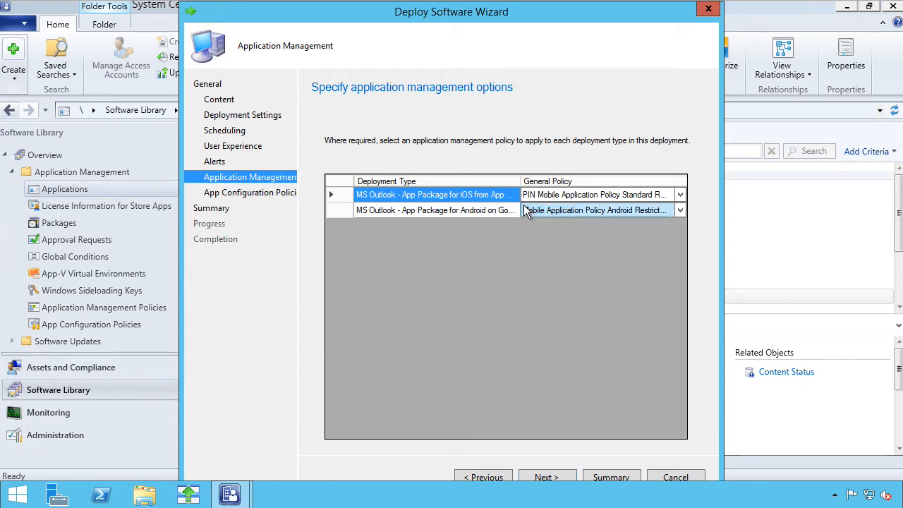
pyautogui.click(568, 201)
pyautogui.click(570, 207)
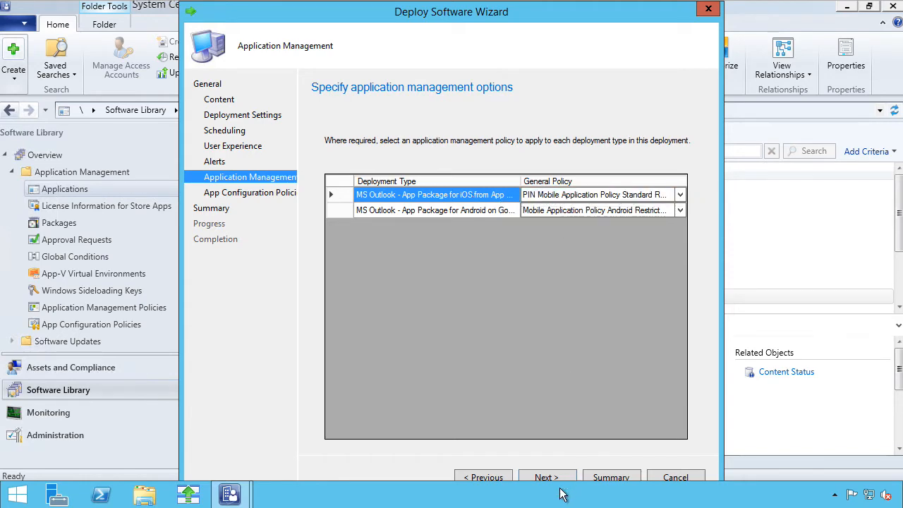
pyautogui.click(682, 476)
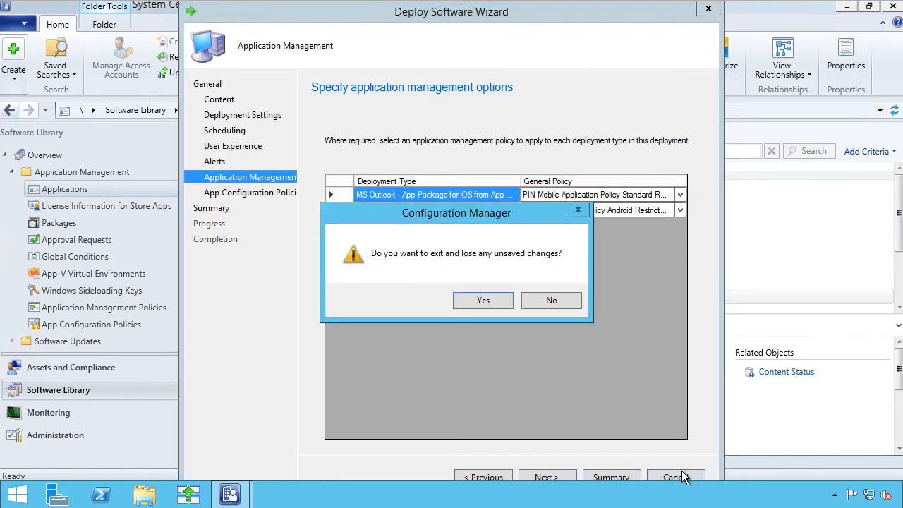
pyautogui.click(480, 301)
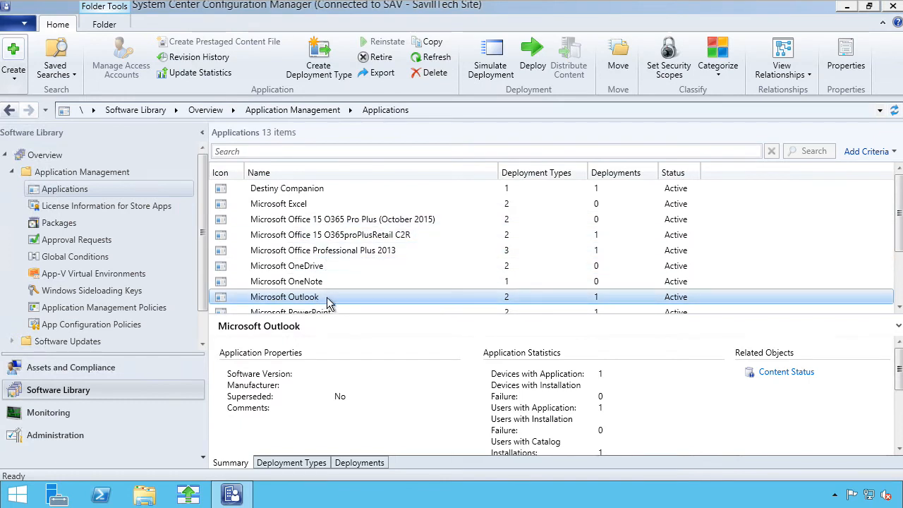
# Step: Review Word's and Outlook's deployments, confirming they're Available to All Users
pyautogui.scroll(-2, 331, 289)
pyautogui.click(315, 235)
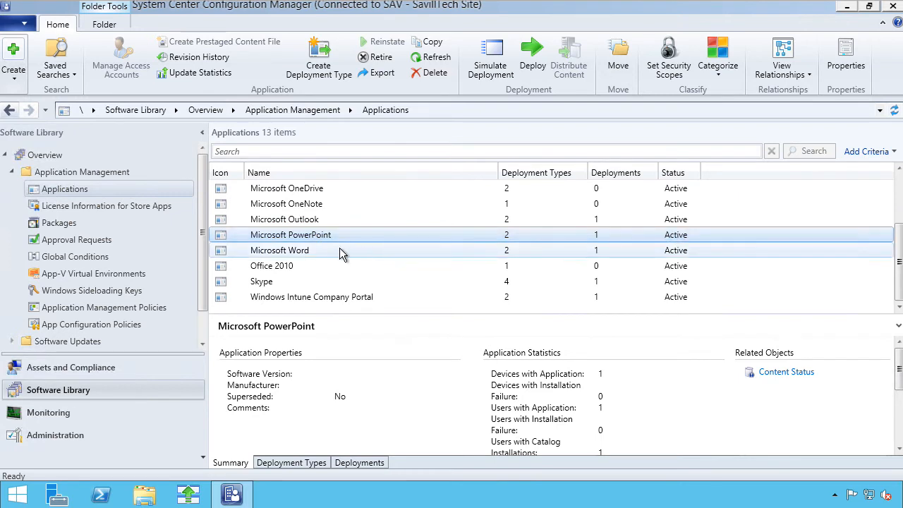
pyautogui.click(330, 250)
pyautogui.click(358, 462)
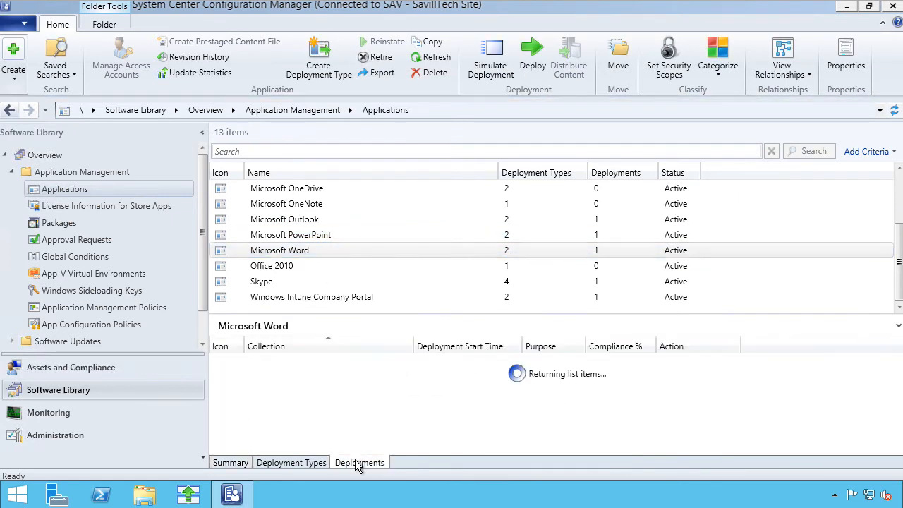
pyautogui.click(321, 237)
pyautogui.click(316, 220)
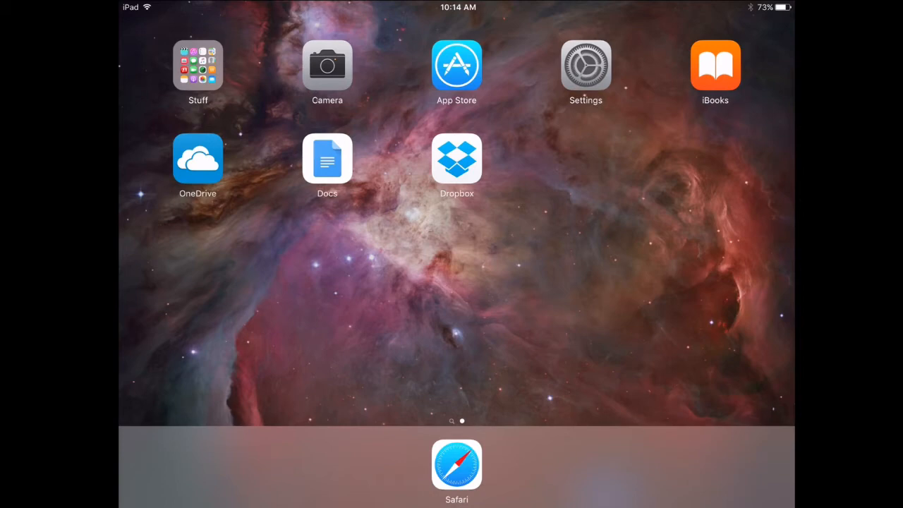
# Step: Open the Chapter 2 document from OneDrive's Documents folder
pyautogui.click(198, 158)
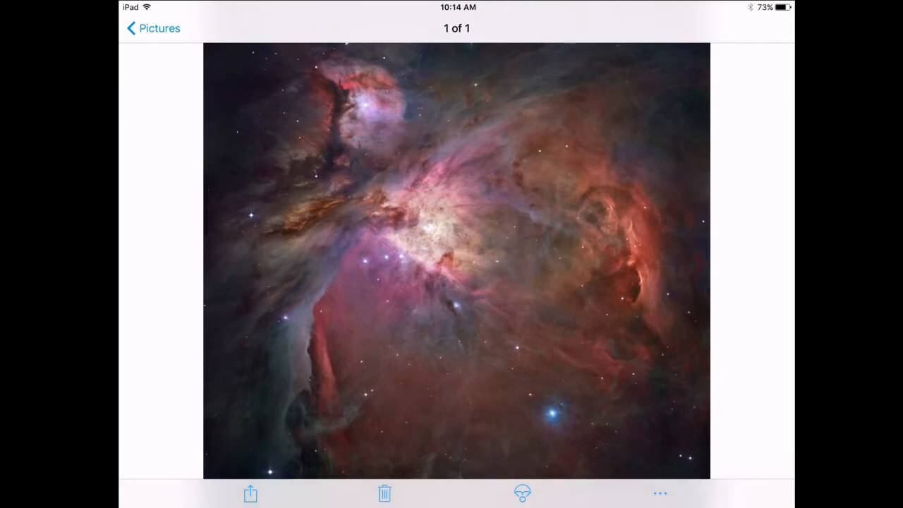
pyautogui.click(153, 28)
pyautogui.click(141, 28)
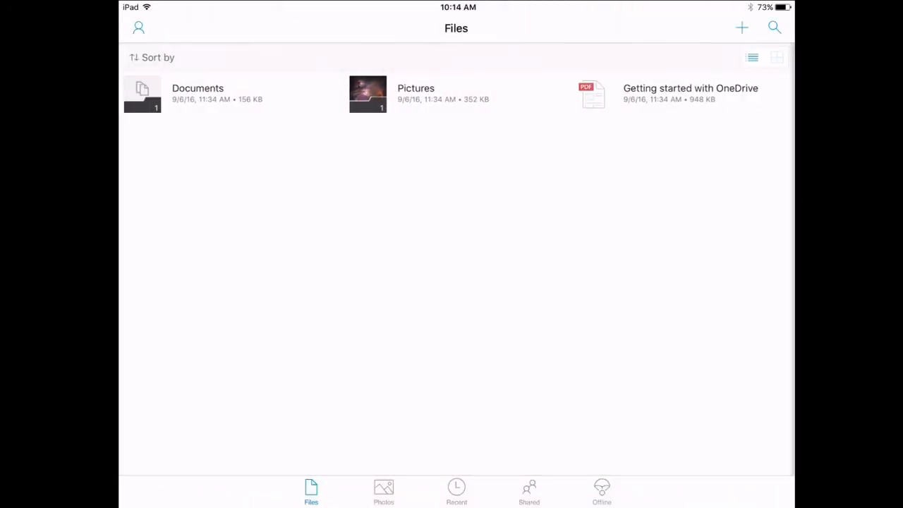
pyautogui.click(197, 92)
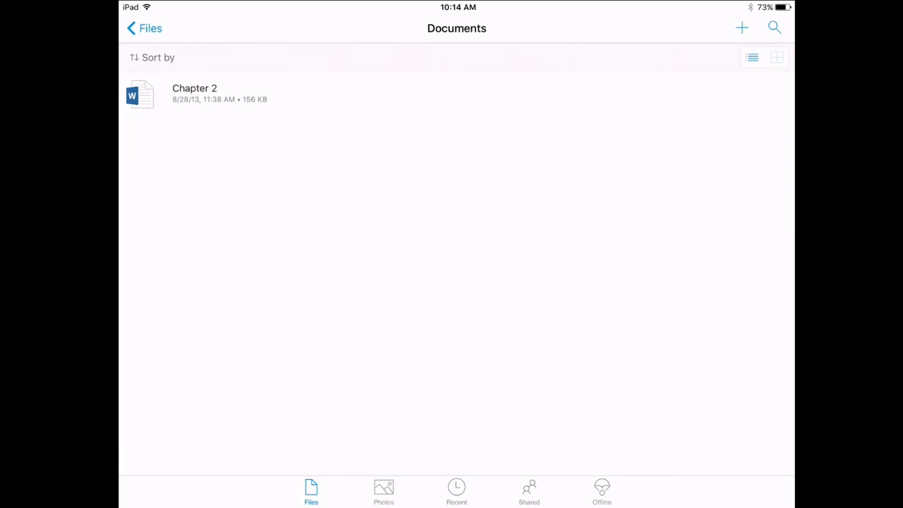
pyautogui.click(194, 92)
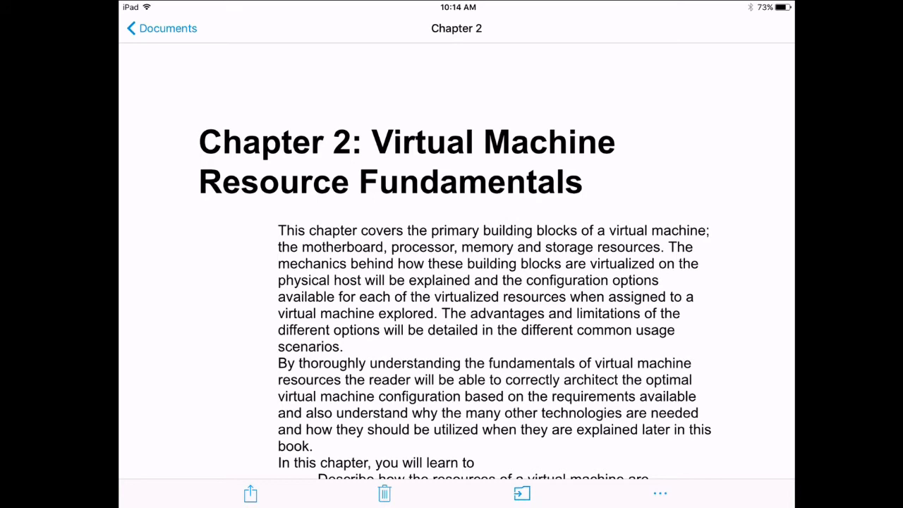
# Step: Review the full share actions and share apps lists for Chapter 2
pyautogui.click(251, 493)
pyautogui.moveTo(339, 428); pyautogui.dragTo(212, 428)
pyautogui.click(357, 428)
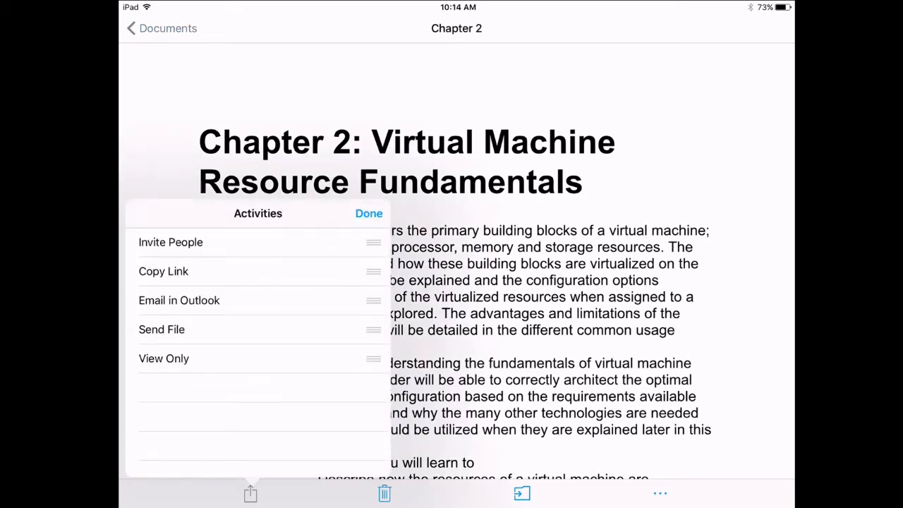
pyautogui.click(368, 213)
pyautogui.click(348, 337)
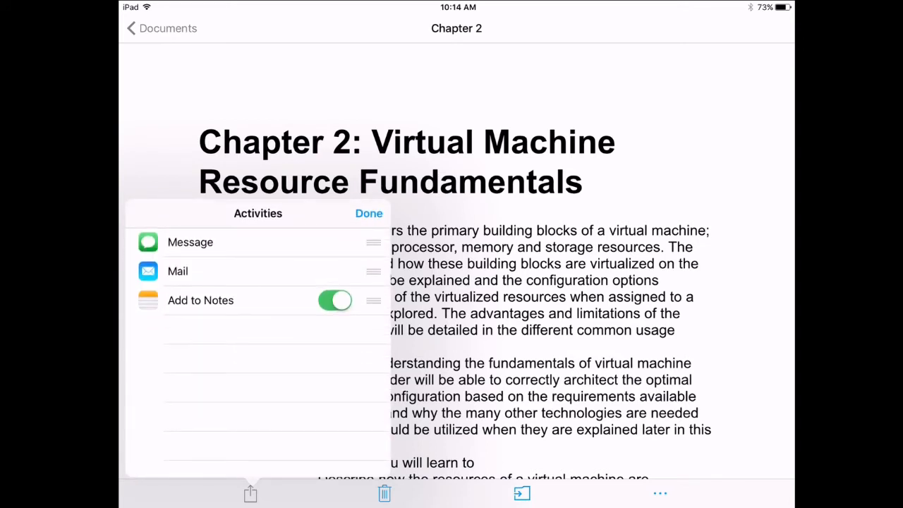
pyautogui.click(369, 213)
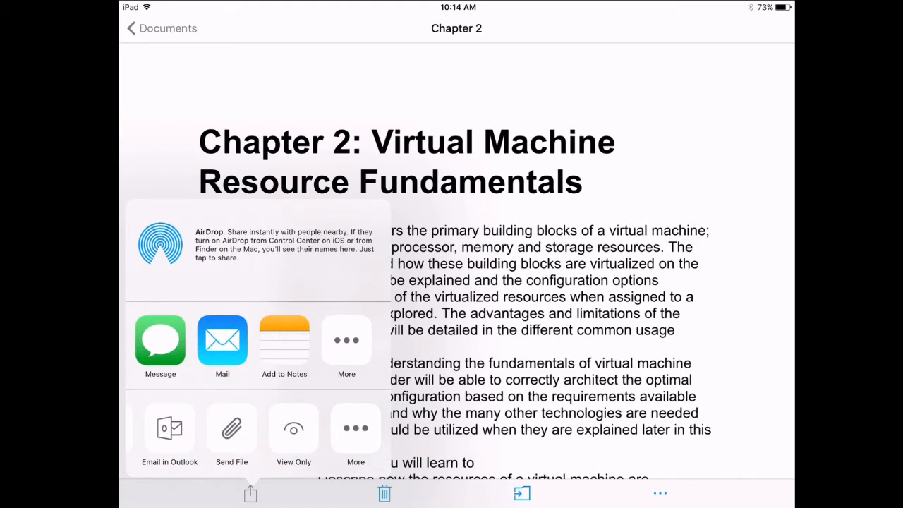
# Step: Check which other apps can open Chapter 2, then close it and return home
pyautogui.click(659, 493)
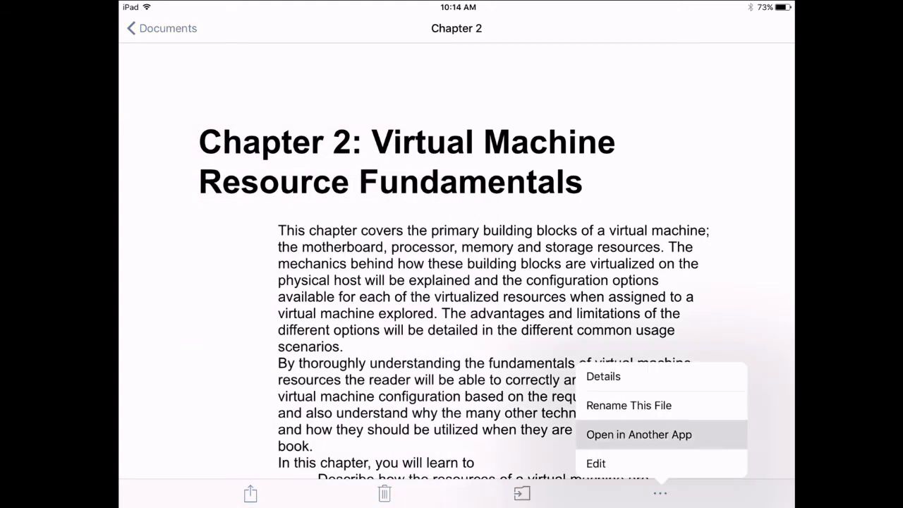
pyautogui.click(638, 435)
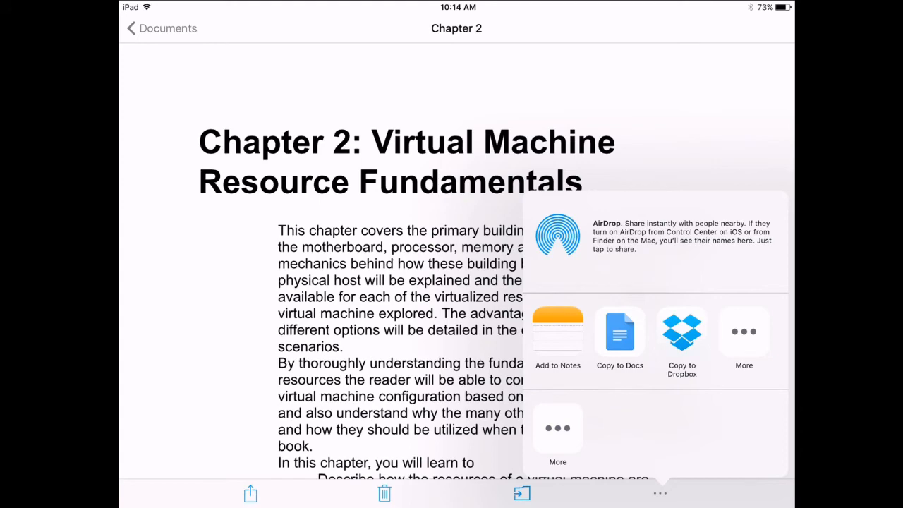
pyautogui.click(317, 106)
pyautogui.click(162, 28)
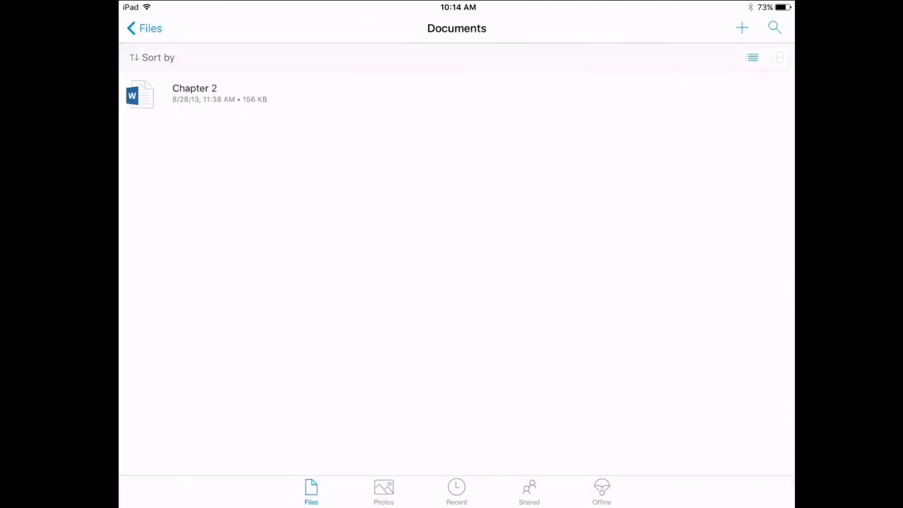
pyautogui.press('super+h')
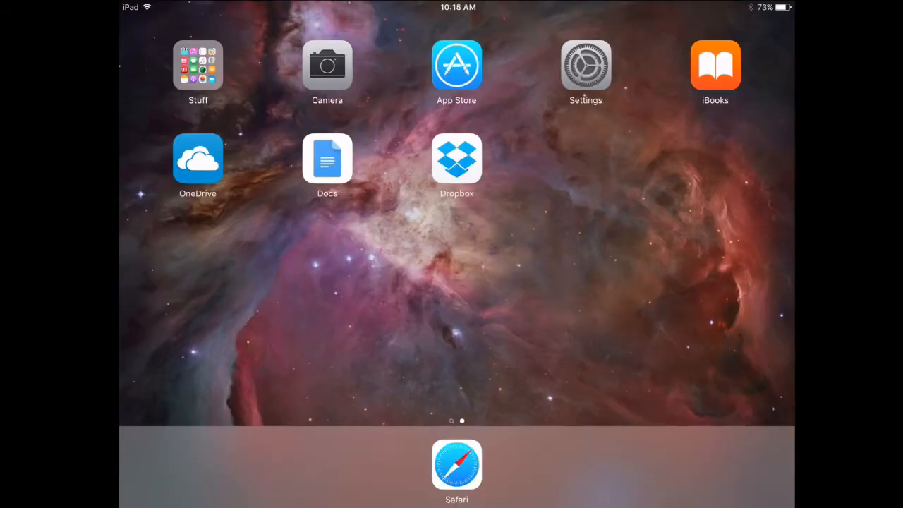
# Step: Download Microsoft Intune Company Portal from the App Store's company portal search results
pyautogui.click(457, 65)
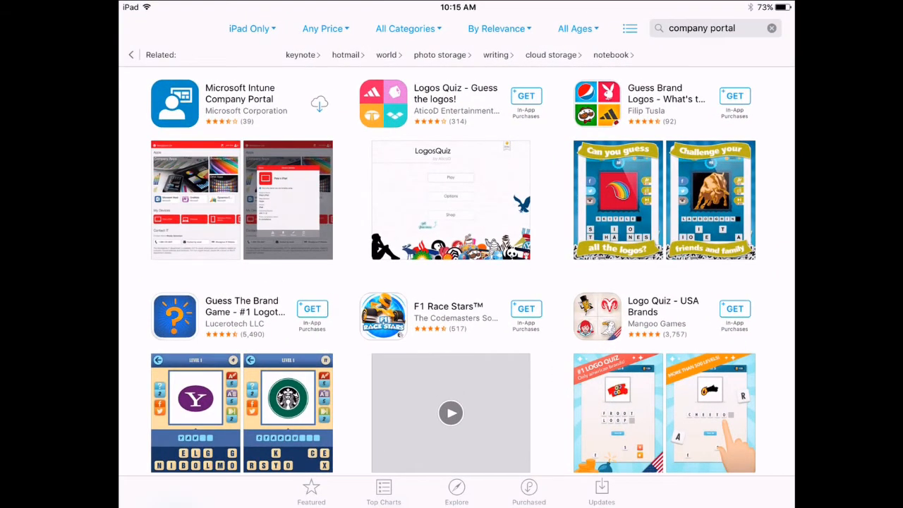
pyautogui.click(319, 104)
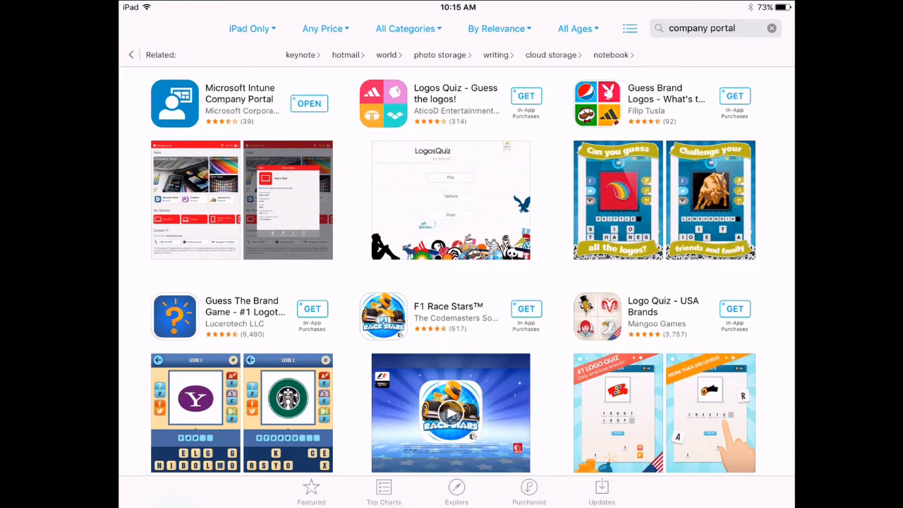
pyautogui.press('super+h')
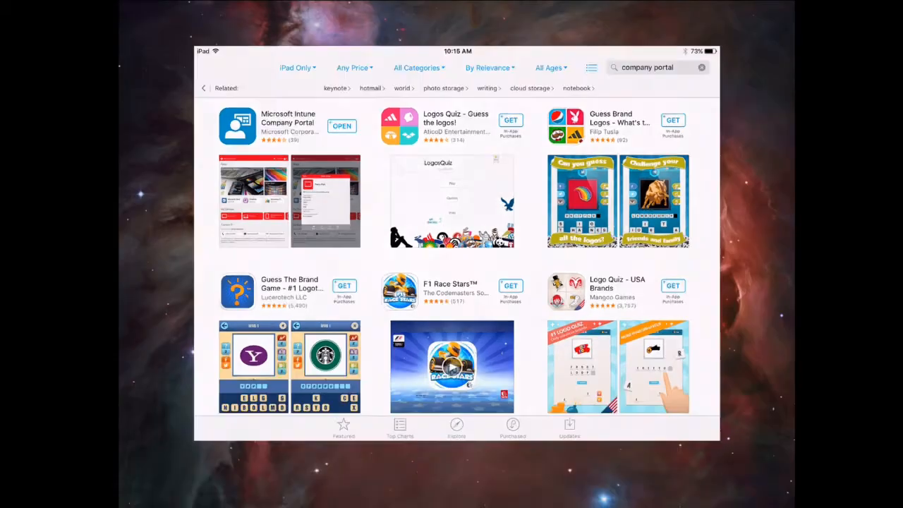
# Step: Launch Company Portal and sign in with the work account e-mail and password
pyautogui.click(197, 65)
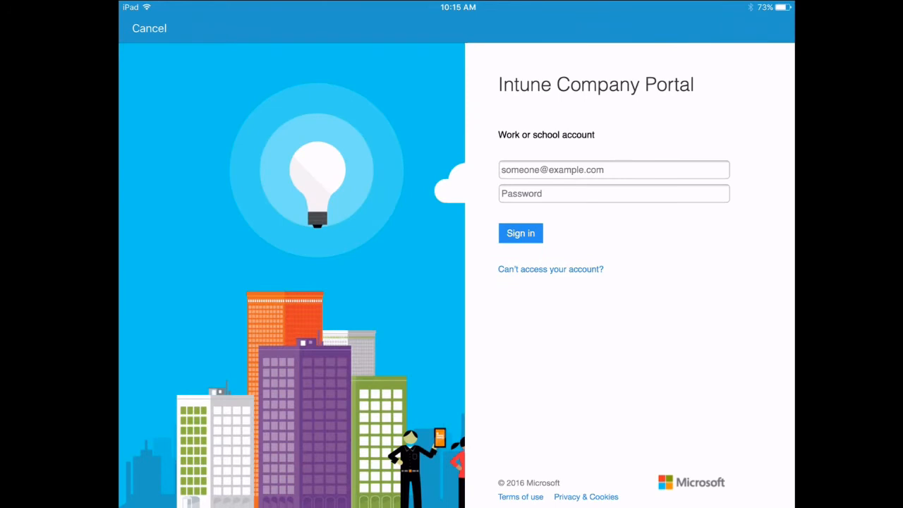
pyautogui.click(614, 170)
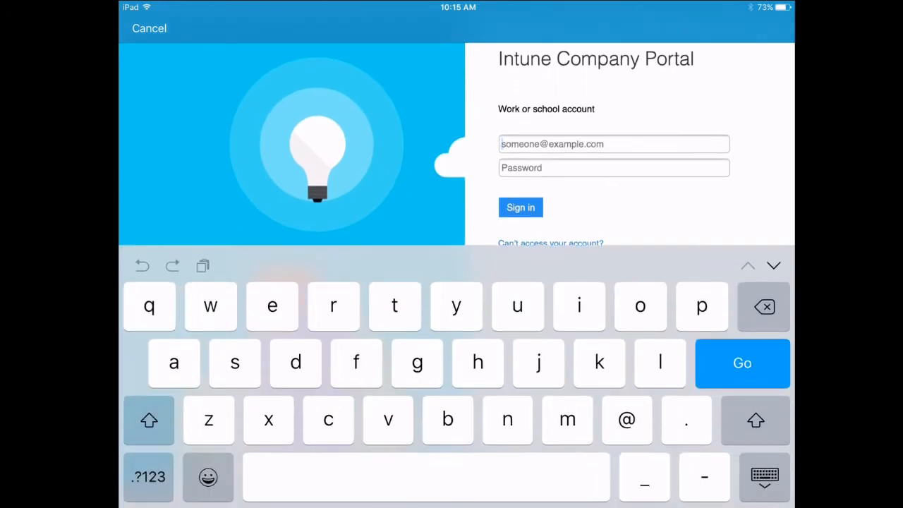
pyautogui.click(613, 168)
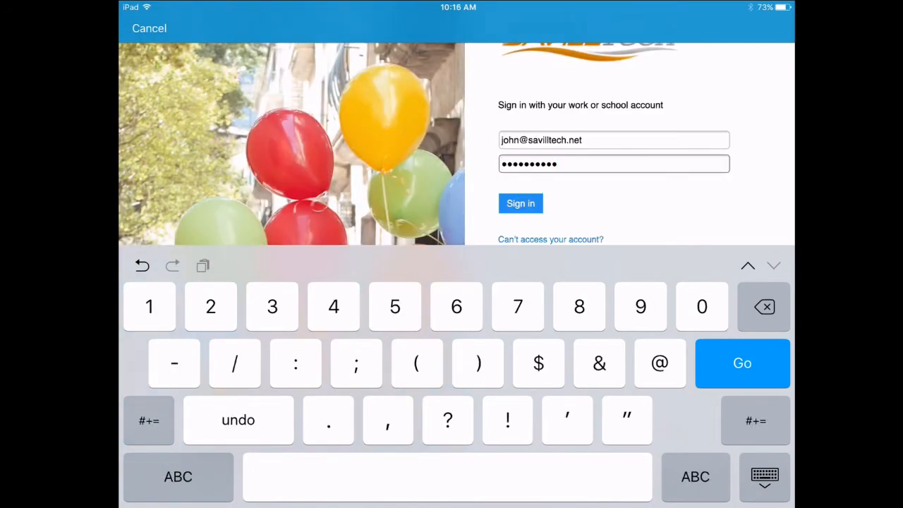
pyautogui.press('Return')
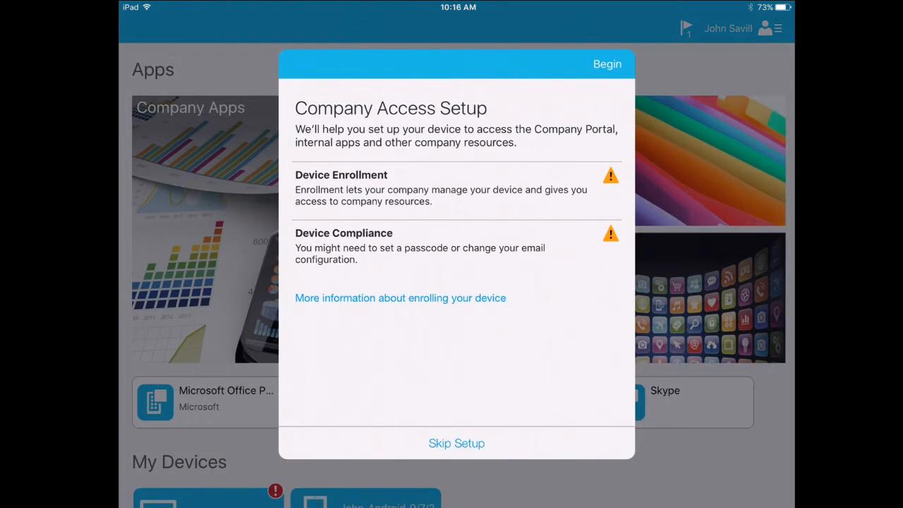
# Step: Begin Company Access Setup, continue past the enrollment and privacy screens, and enroll the iPad
pyautogui.click(606, 64)
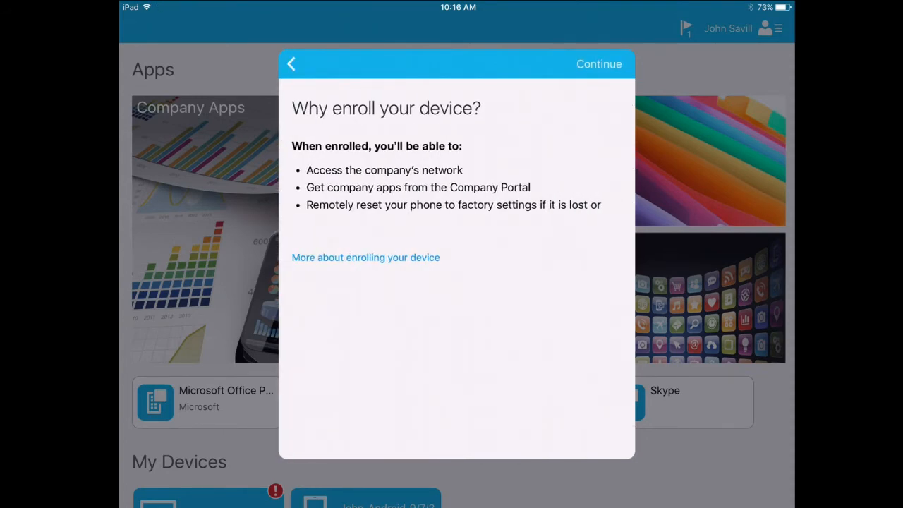
pyautogui.click(599, 64)
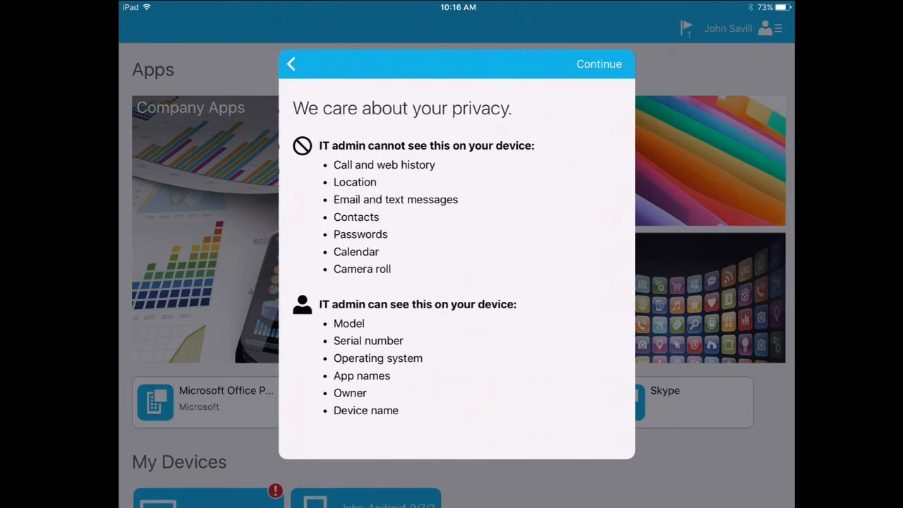
pyautogui.click(599, 64)
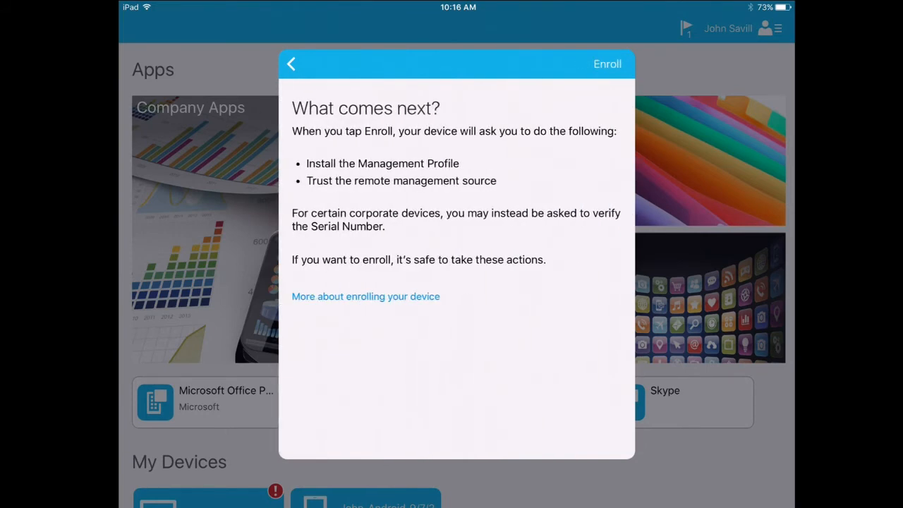
pyautogui.click(607, 64)
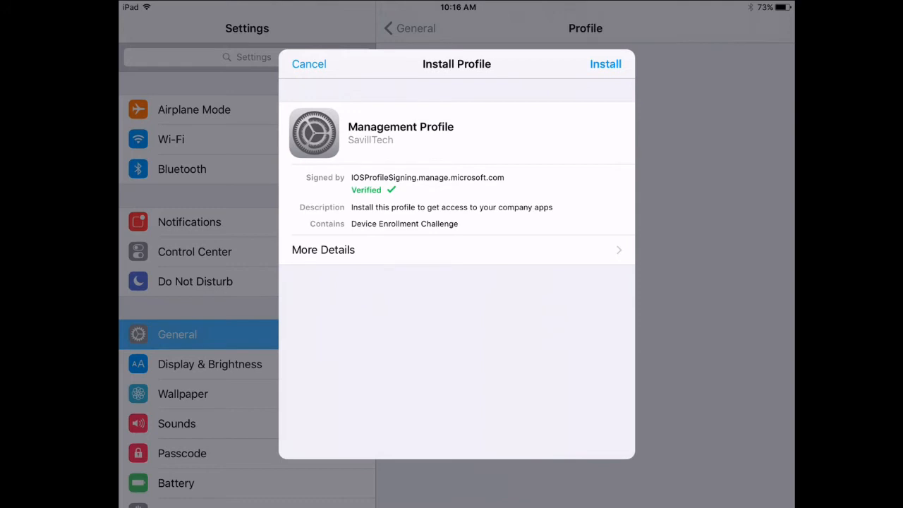
# Step: Install the Management Profile in iOS Settings, trust it for Remote Management, and finish enrolment
pyautogui.click(605, 63)
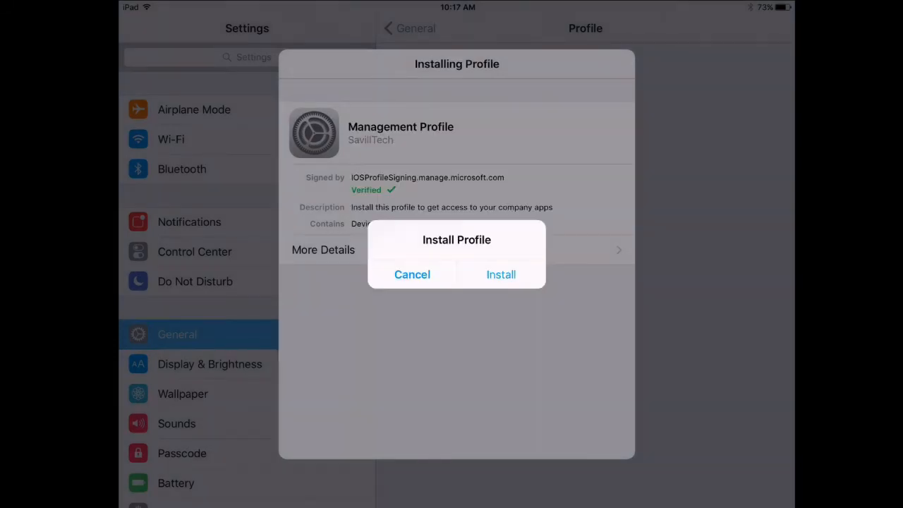
pyautogui.click(501, 274)
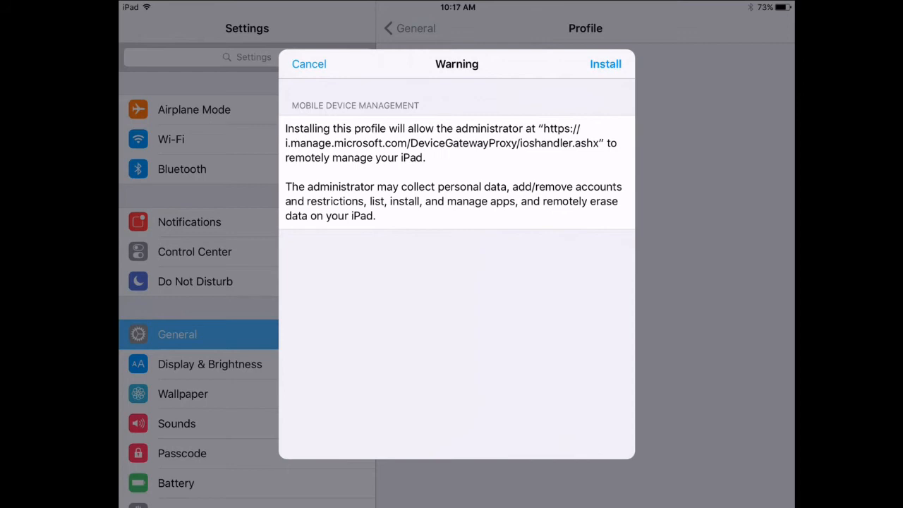
pyautogui.click(605, 63)
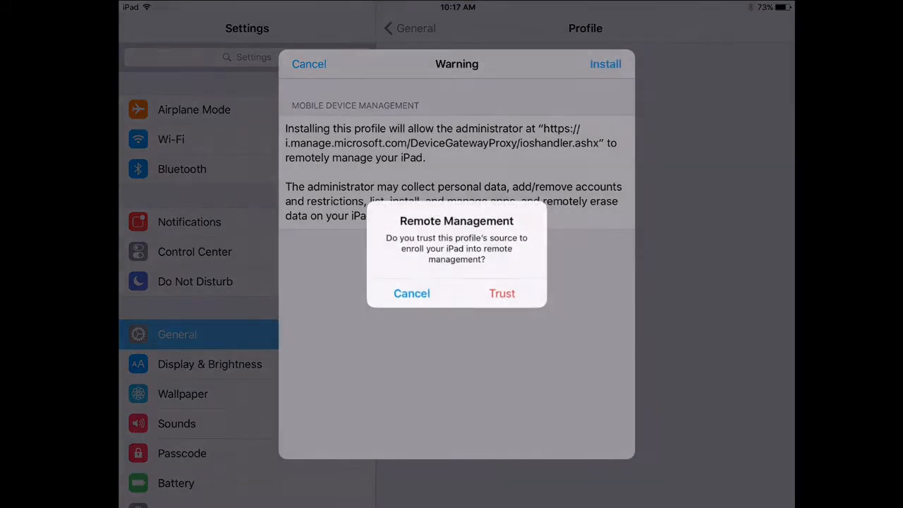
pyautogui.click(501, 292)
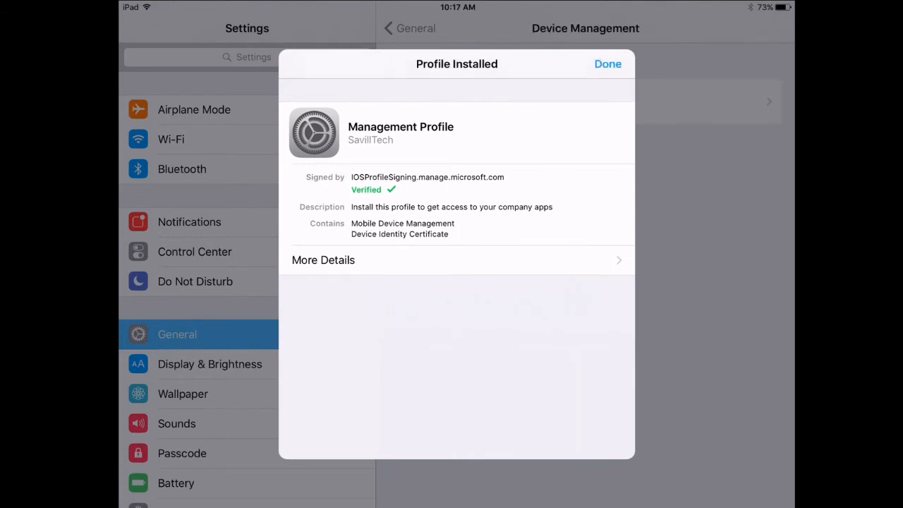
pyautogui.click(607, 64)
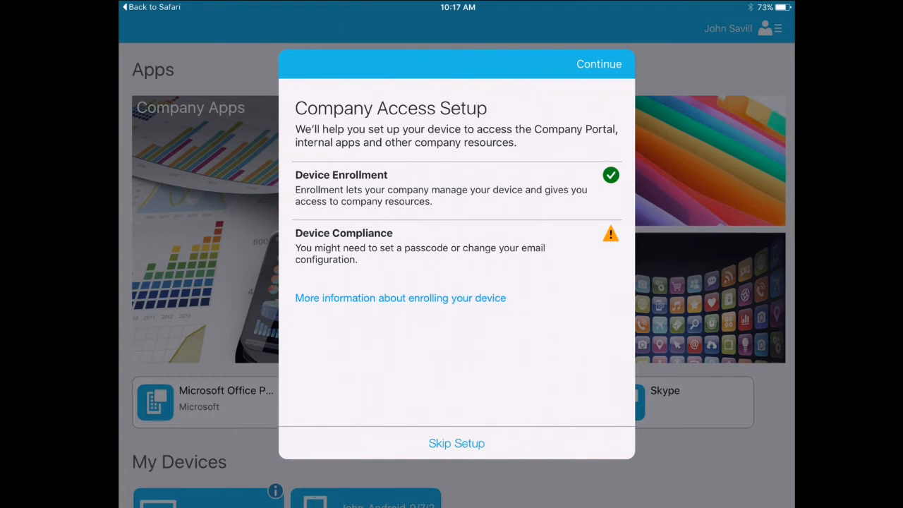
# Step: Continue through Company Access Setup until it reports complete, then close the completion sheet
pyautogui.click(598, 64)
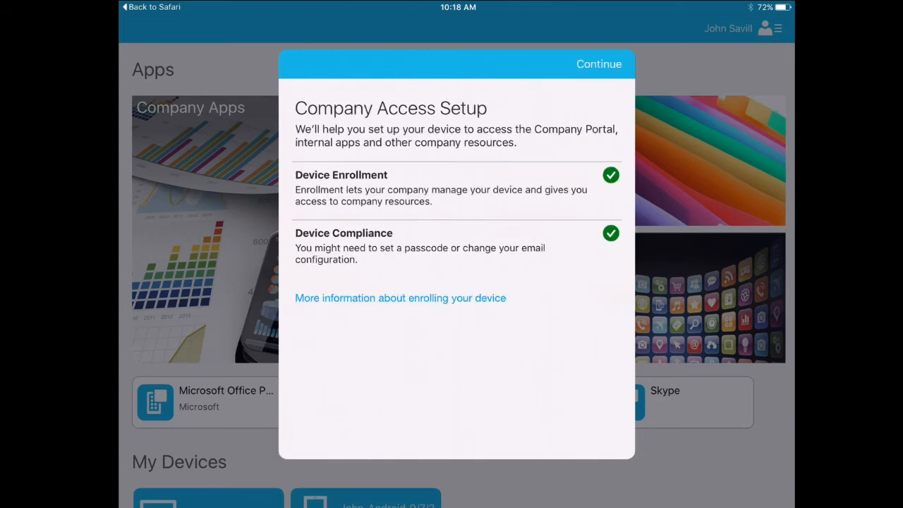
pyautogui.click(598, 64)
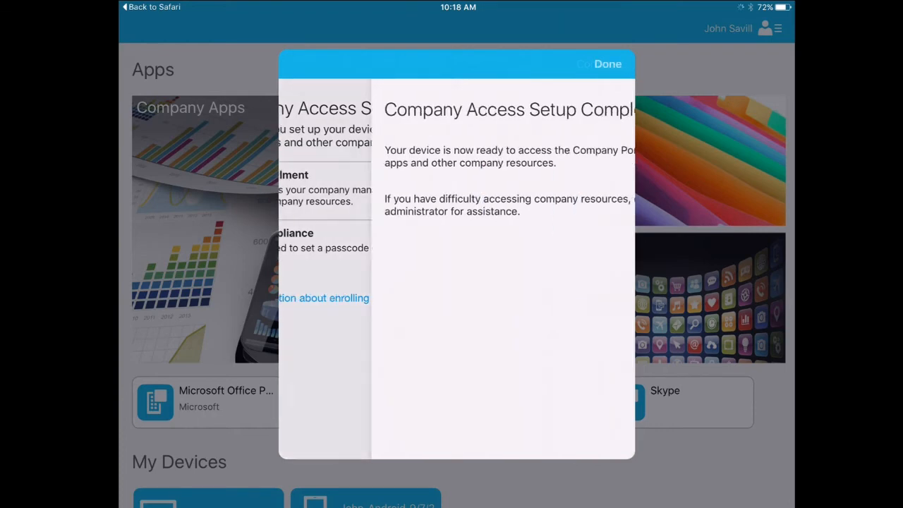
pyautogui.click(607, 64)
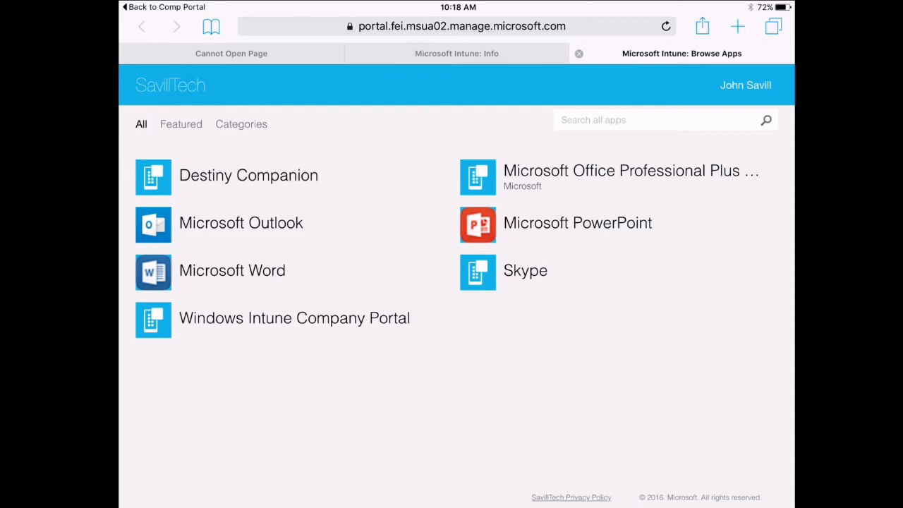
# Step: Request installation of Microsoft Outlook, Word and PowerPoint from the portal's app list
pyautogui.click(240, 223)
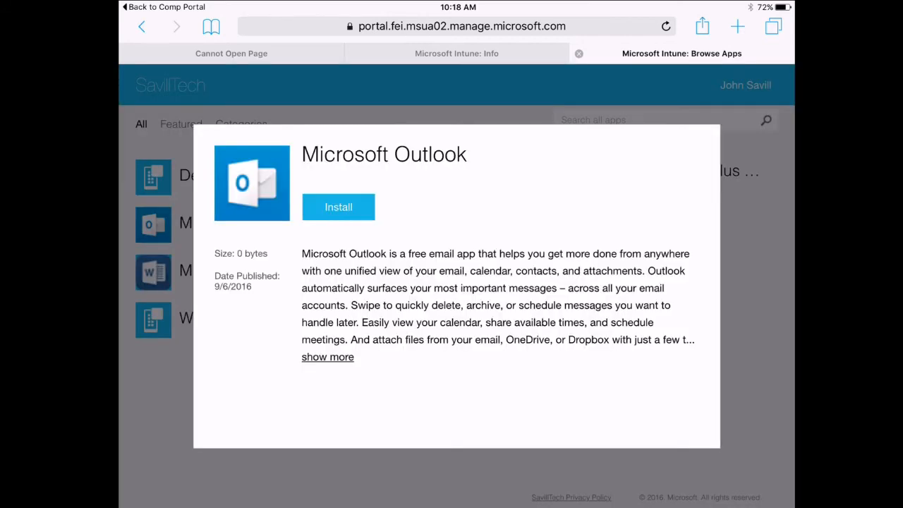
pyautogui.click(339, 207)
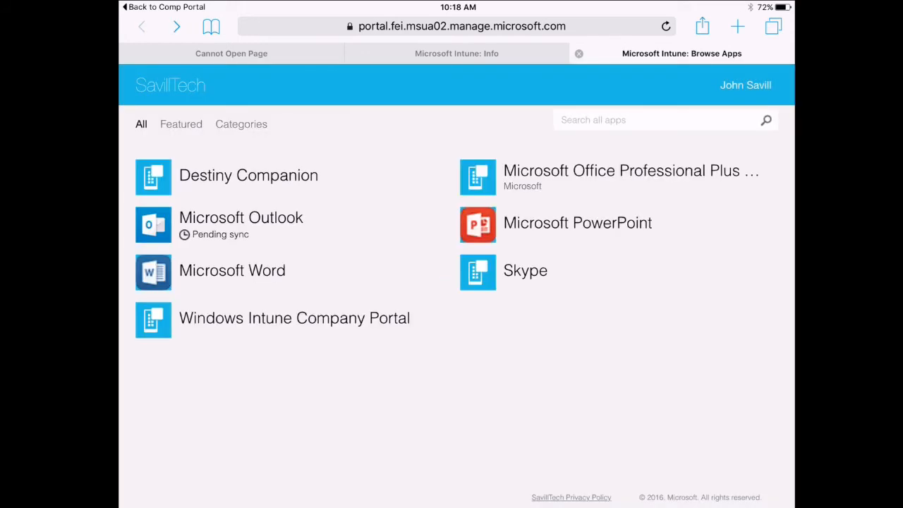
pyautogui.click(233, 271)
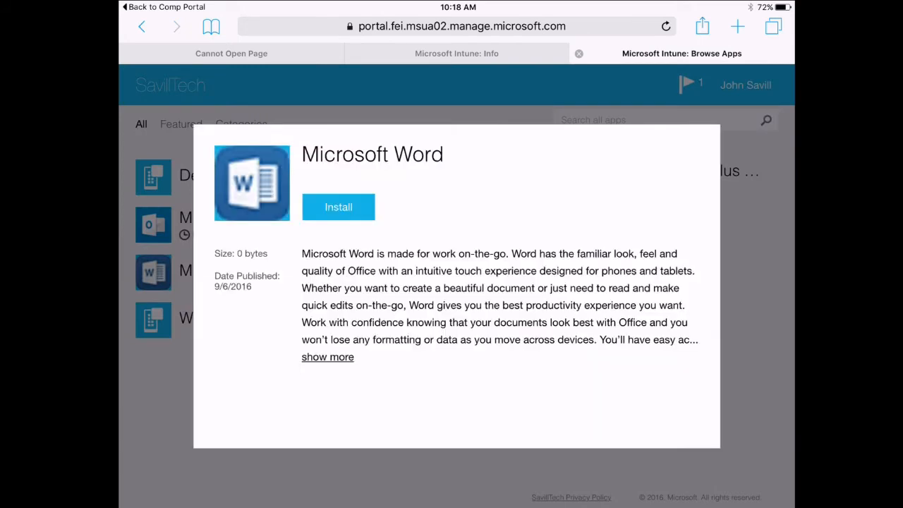
pyautogui.click(339, 207)
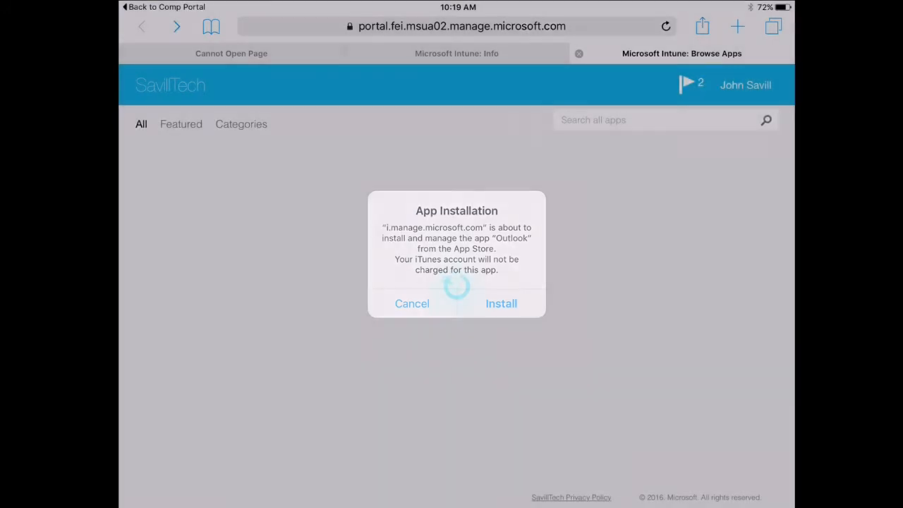
pyautogui.click(501, 303)
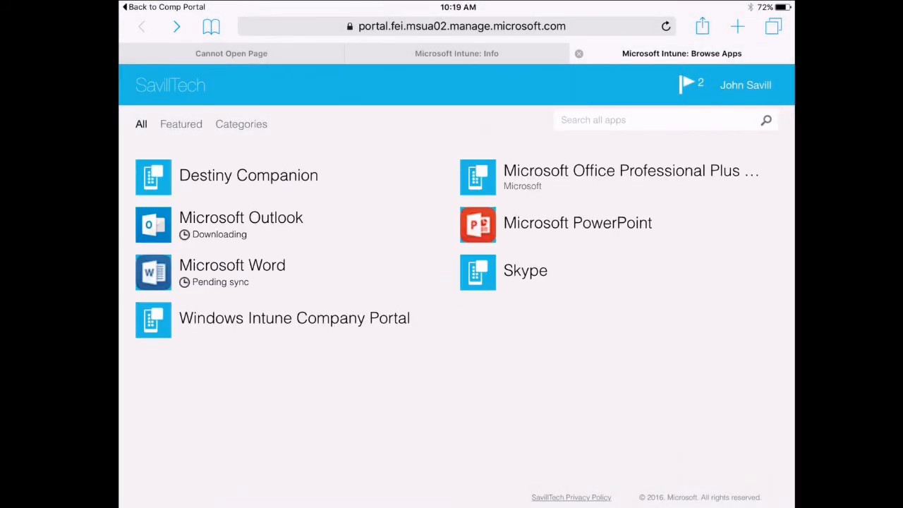
pyautogui.click(577, 222)
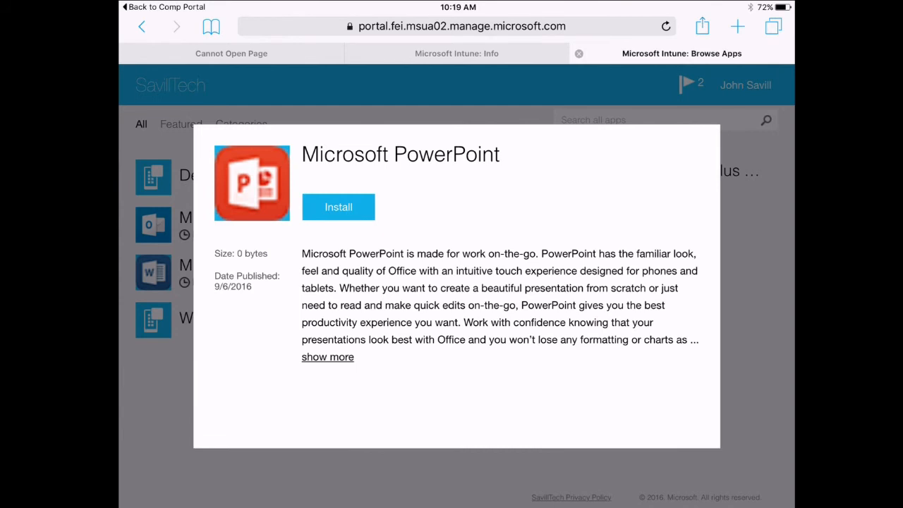
pyautogui.click(338, 206)
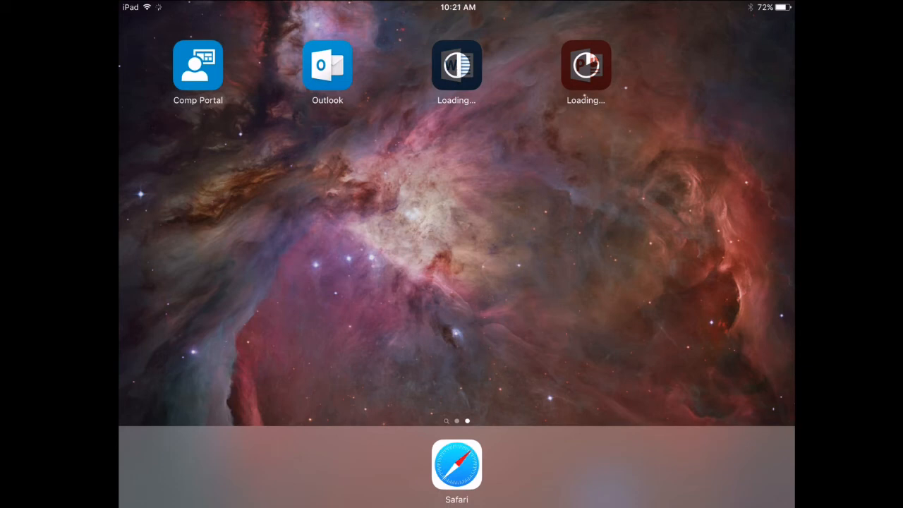
# Step: Launch Outlook, accept the IT data protection notice, and allow notifications during first-run setup
pyautogui.click(328, 65)
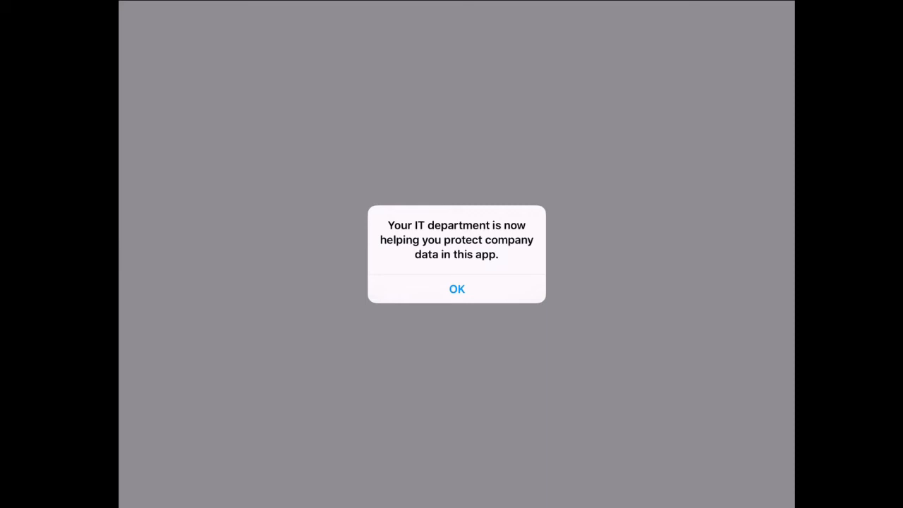
pyautogui.click(456, 289)
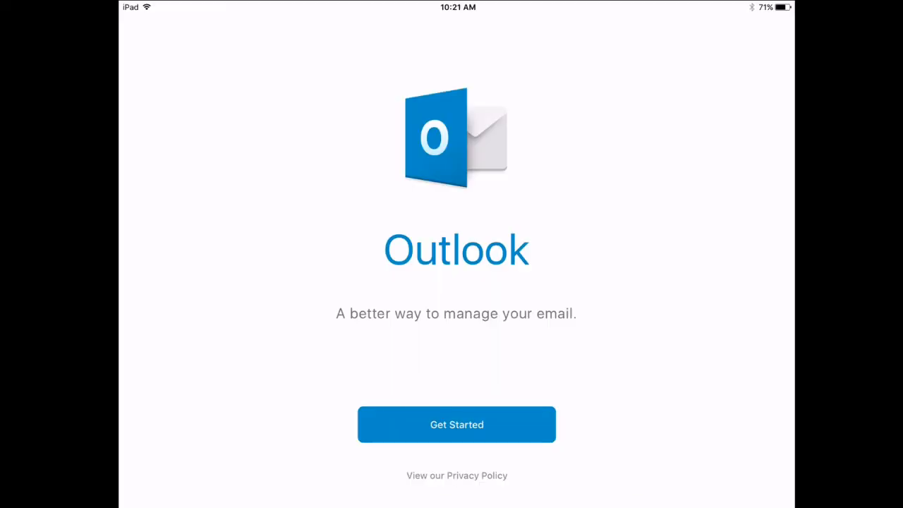
pyautogui.click(457, 424)
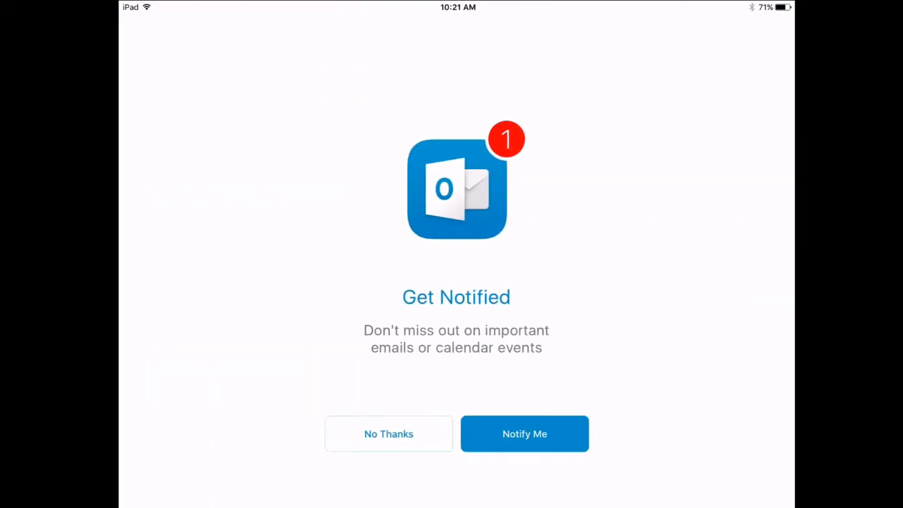
pyautogui.click(524, 433)
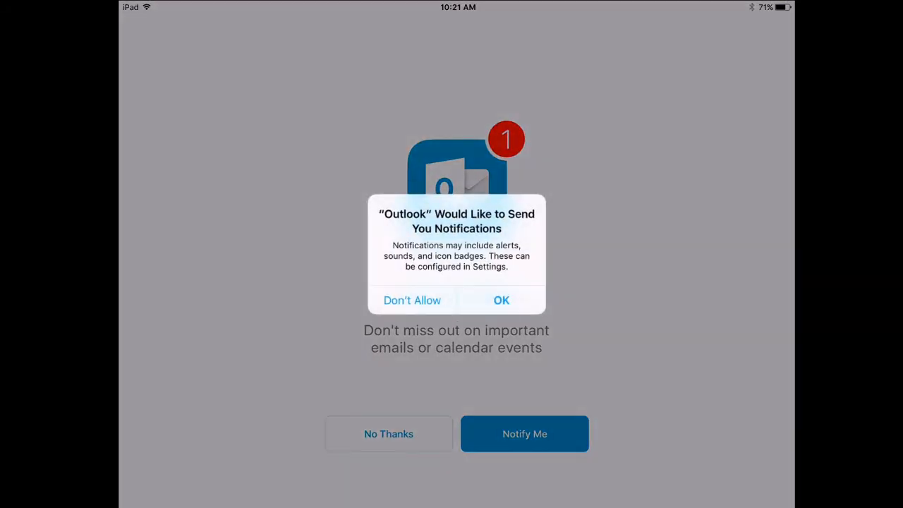
pyautogui.click(501, 300)
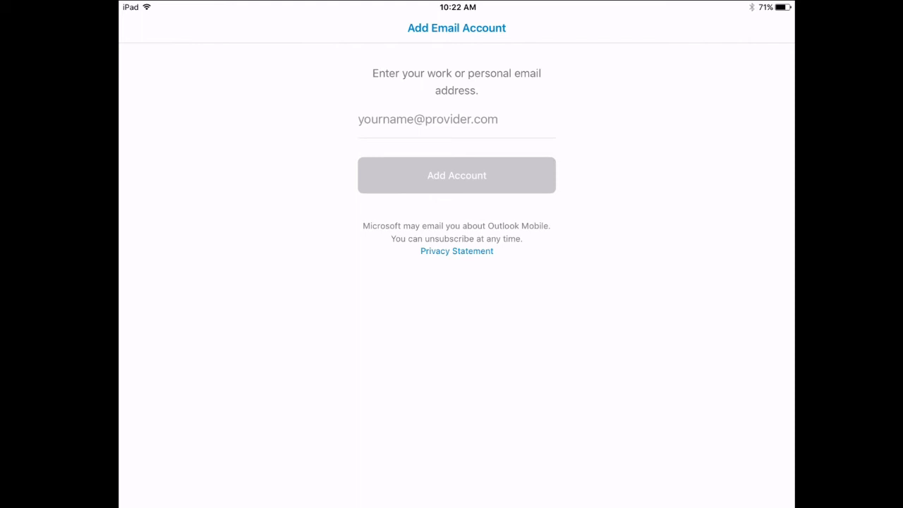
# Step: Enter the user's work email address in Outlook and sign in with the account password
pyautogui.click(456, 120)
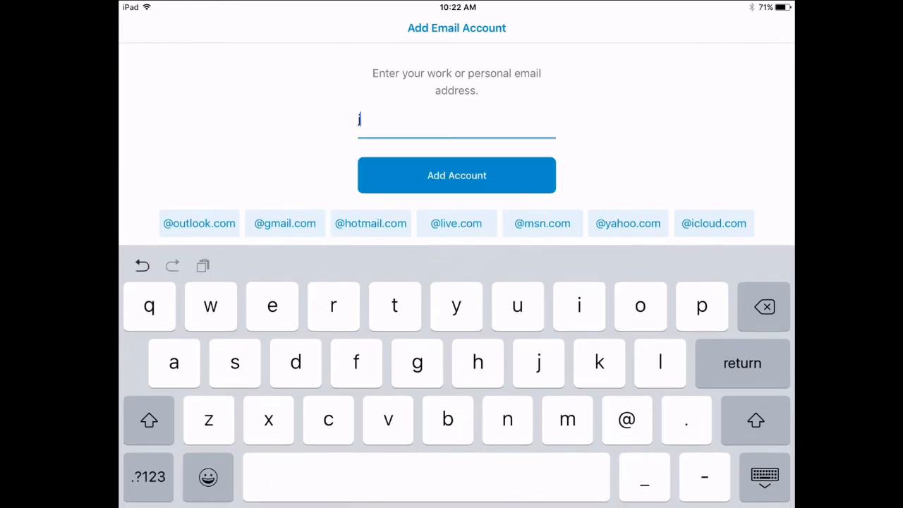
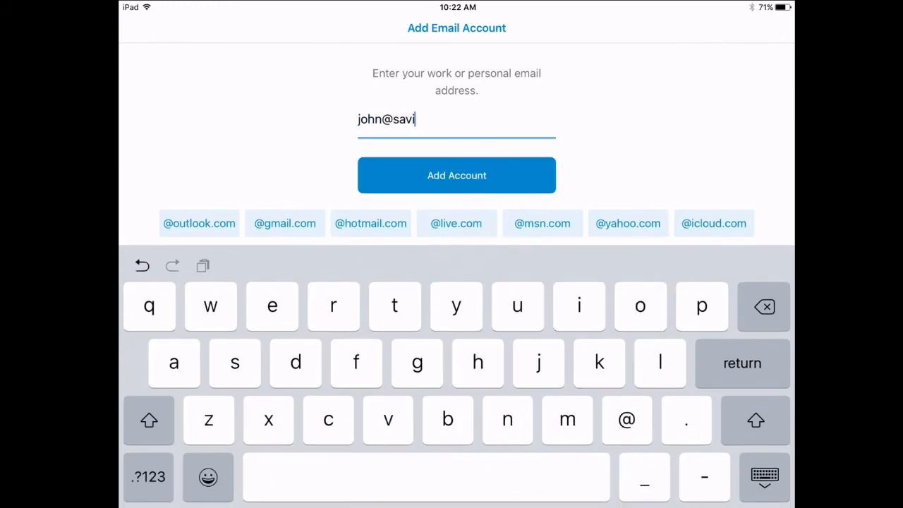
pyautogui.press('Return')
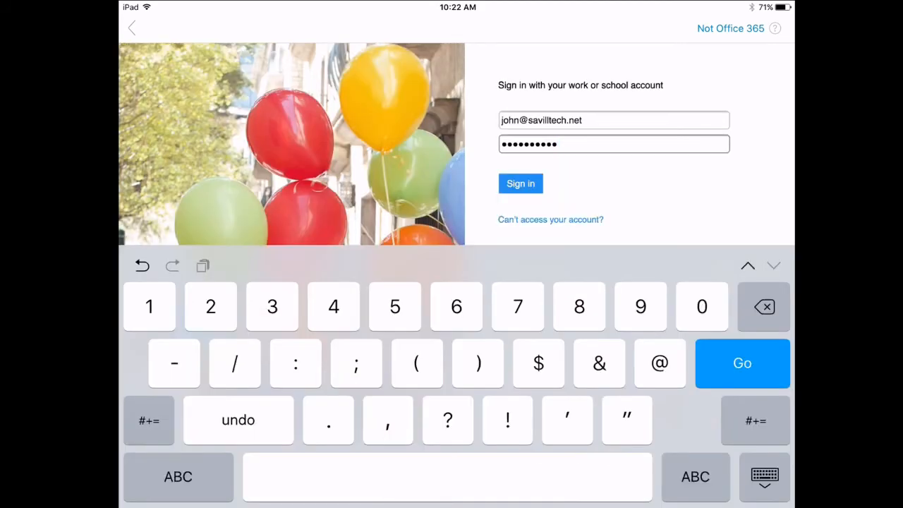
pyautogui.click(521, 184)
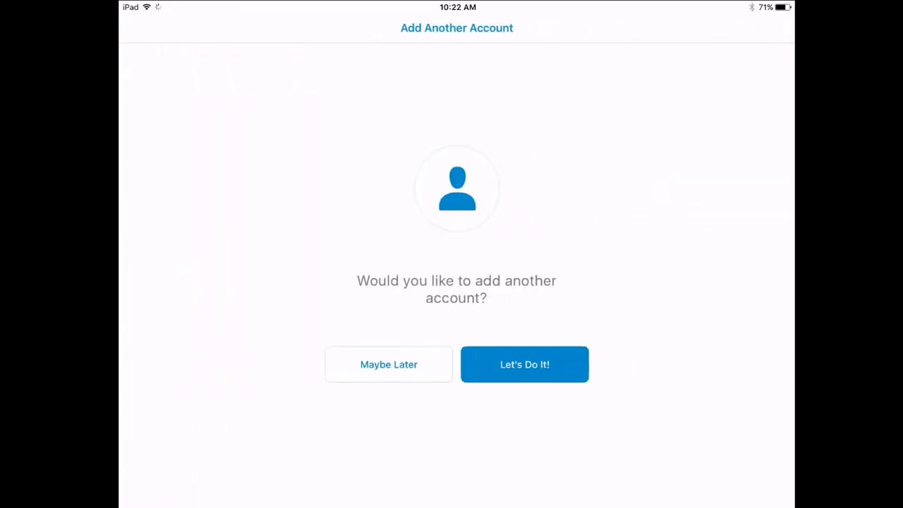
# Step: Skip adding another account, reopen Outlook, and open the 'Review this please' inbox message
pyautogui.click(389, 364)
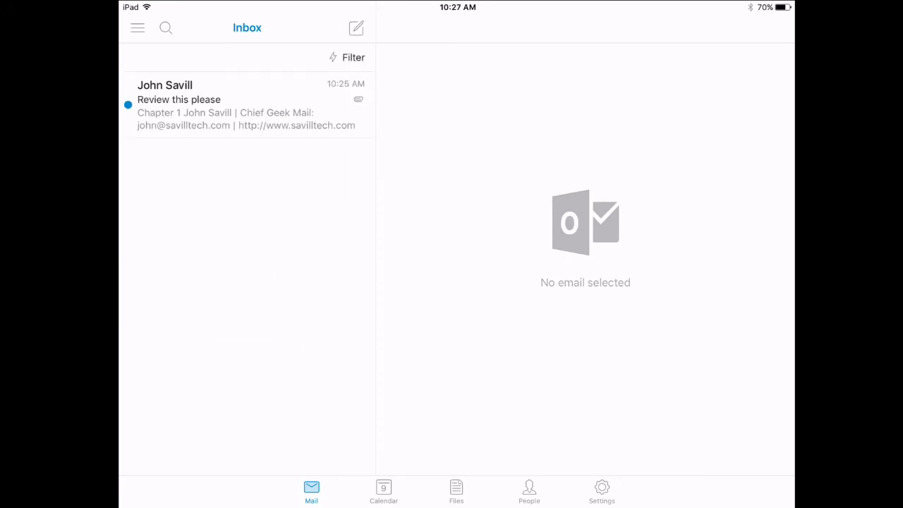
pyautogui.press('Home')
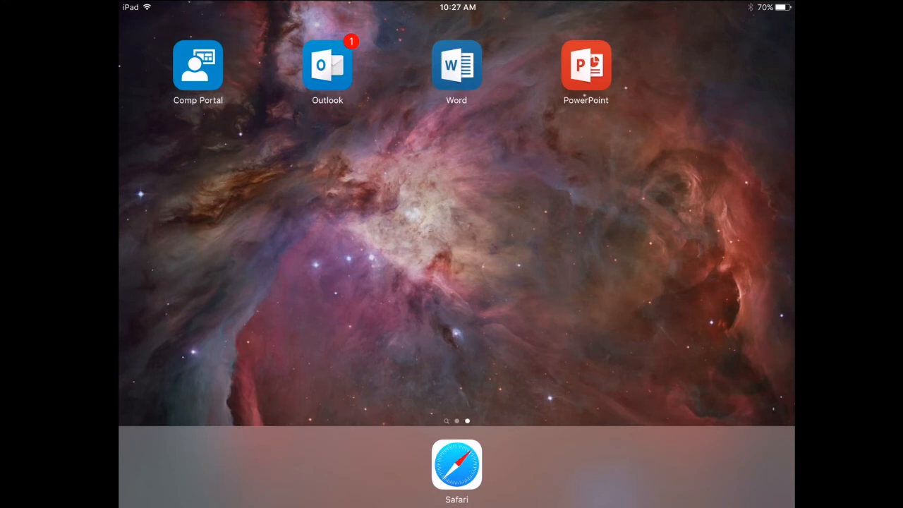
pyautogui.click(327, 65)
pyautogui.click(247, 104)
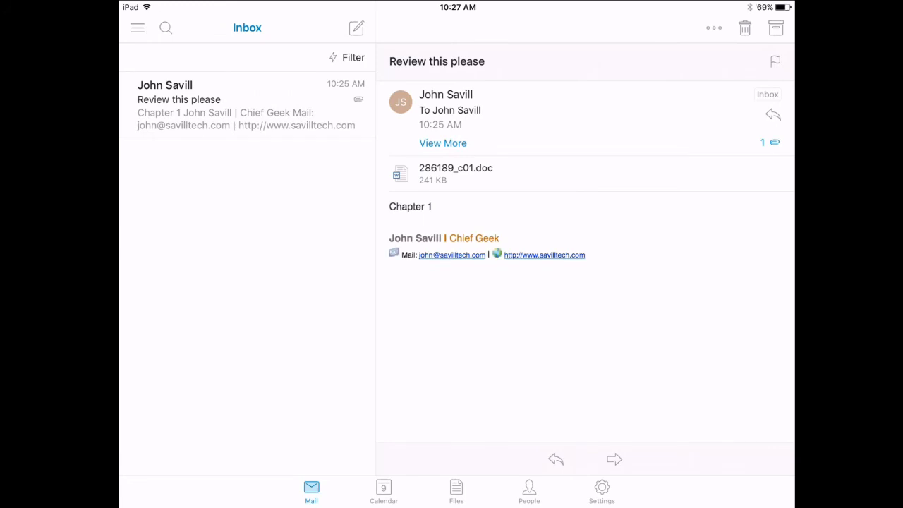
# Step: Preview the 286189_c01.doc attachment and browse the apps and activities it can be shared to
pyautogui.click(454, 173)
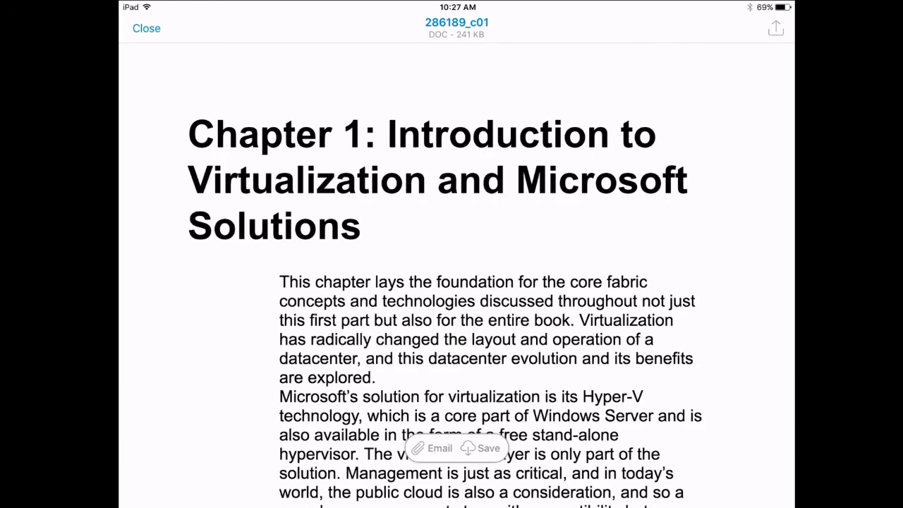
pyautogui.click(775, 28)
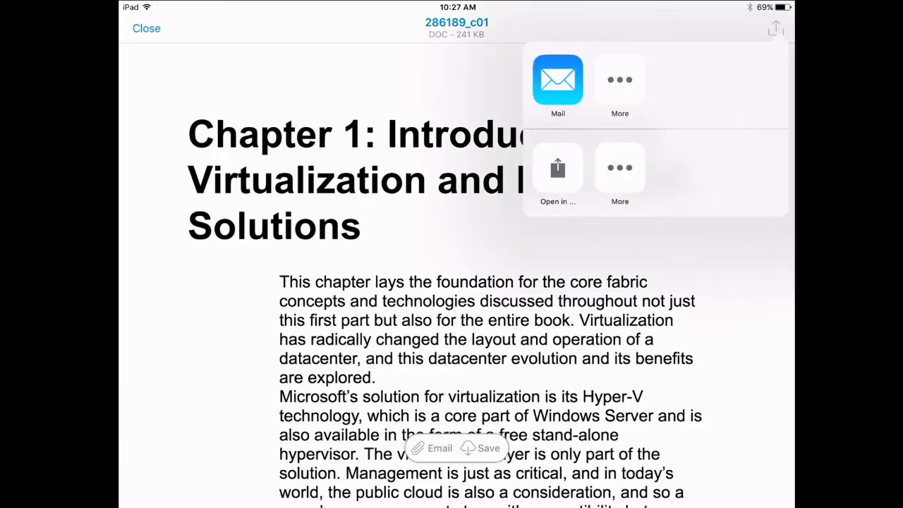
pyautogui.click(557, 168)
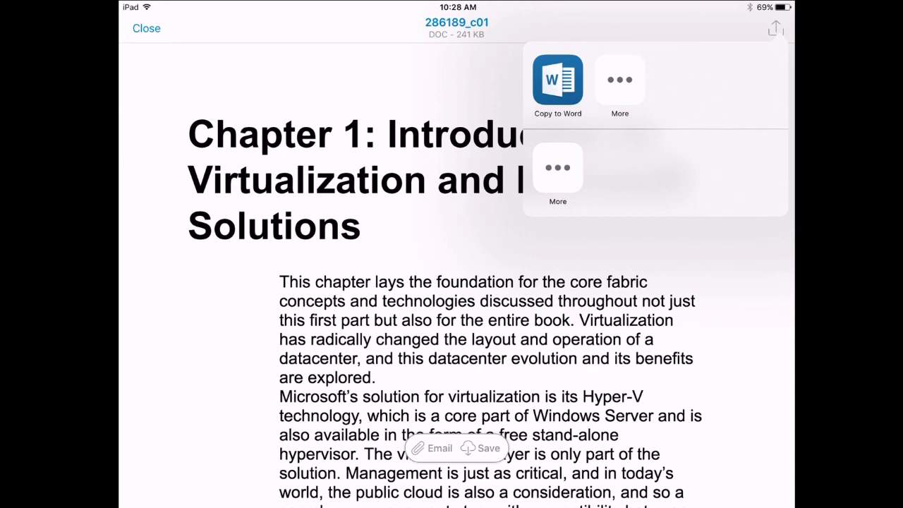
pyautogui.click(557, 167)
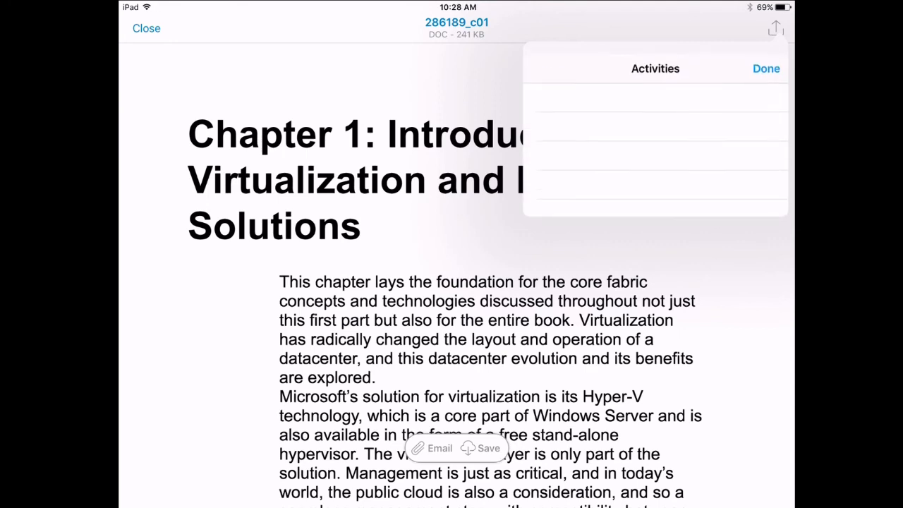
pyautogui.click(766, 56)
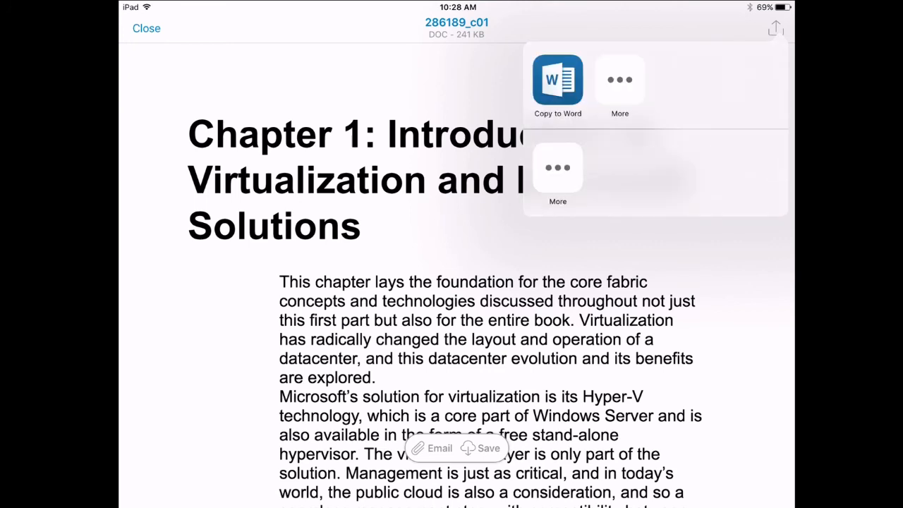
pyautogui.click(619, 80)
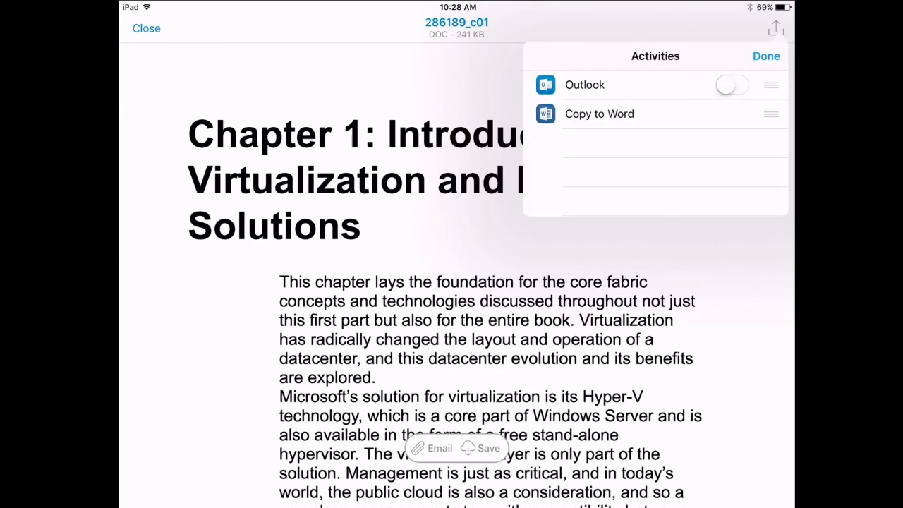
# Step: View the attachment's cloud-save choices, cancel, and reopen its sharing options
pyautogui.click(765, 56)
pyautogui.click(483, 447)
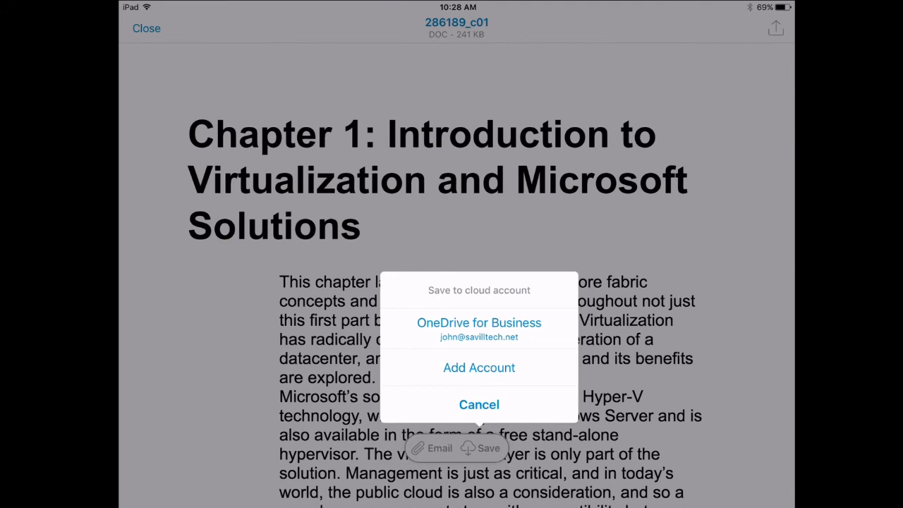
pyautogui.click(478, 404)
pyautogui.click(776, 28)
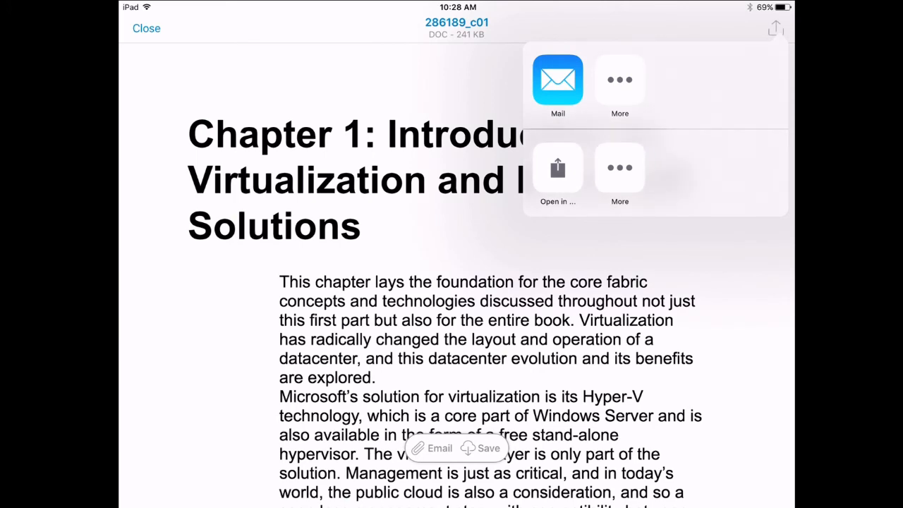
# Step: Copy 286189_c01 to Word, accept the company-data notice, and start creating and editing documents
pyautogui.click(557, 168)
pyautogui.click(557, 79)
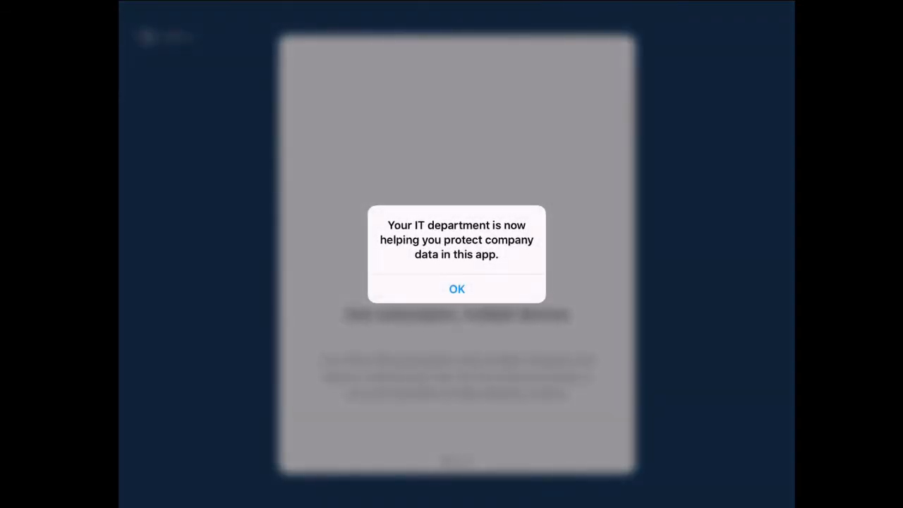
pyautogui.click(456, 289)
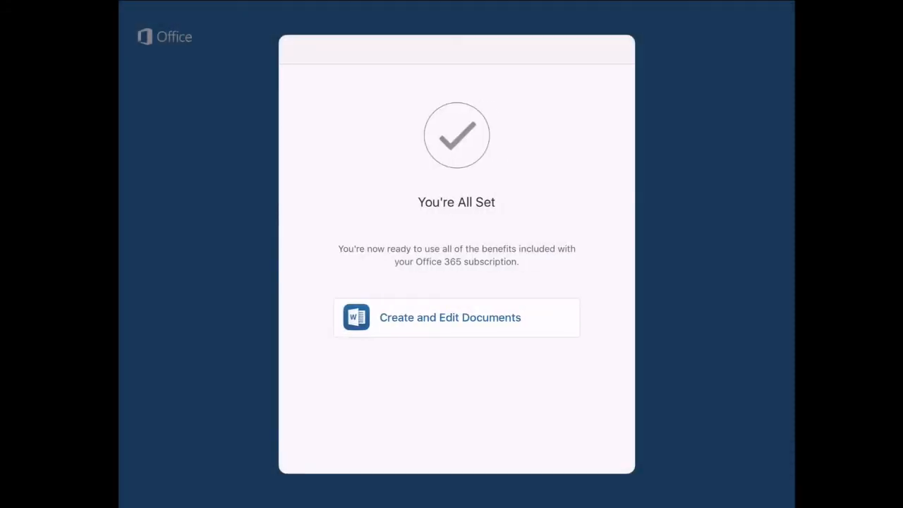
pyautogui.click(456, 318)
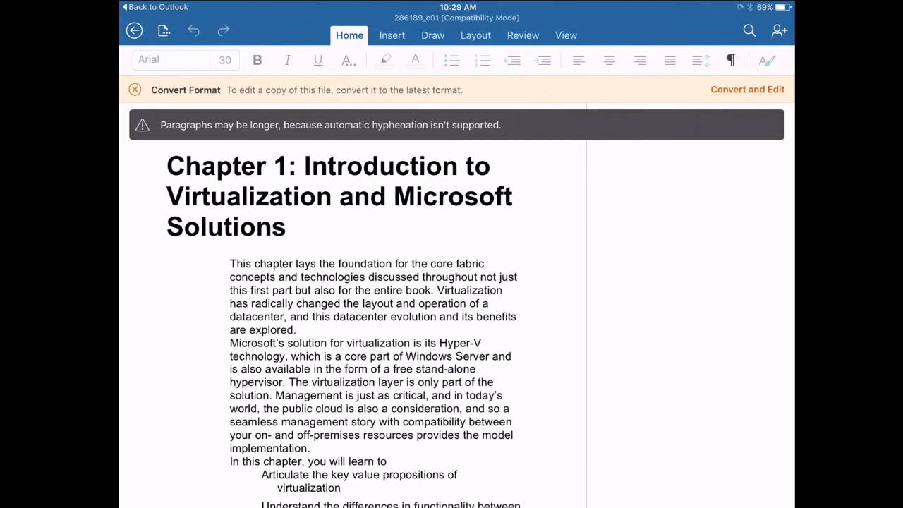
# Step: Select and copy the opening sentence from 'This' to 'Virtualization', then go back to Outlook
pyautogui.click(284, 303)
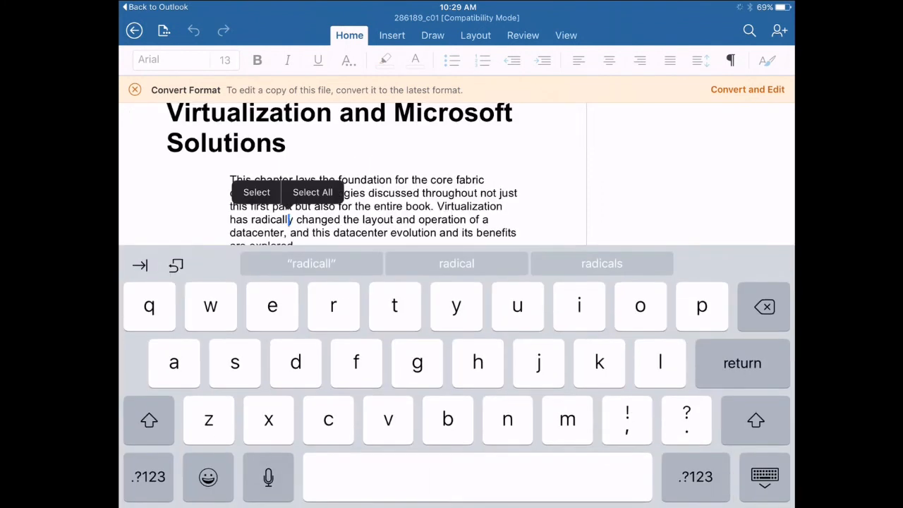
pyautogui.click(403, 206)
pyautogui.click(230, 193)
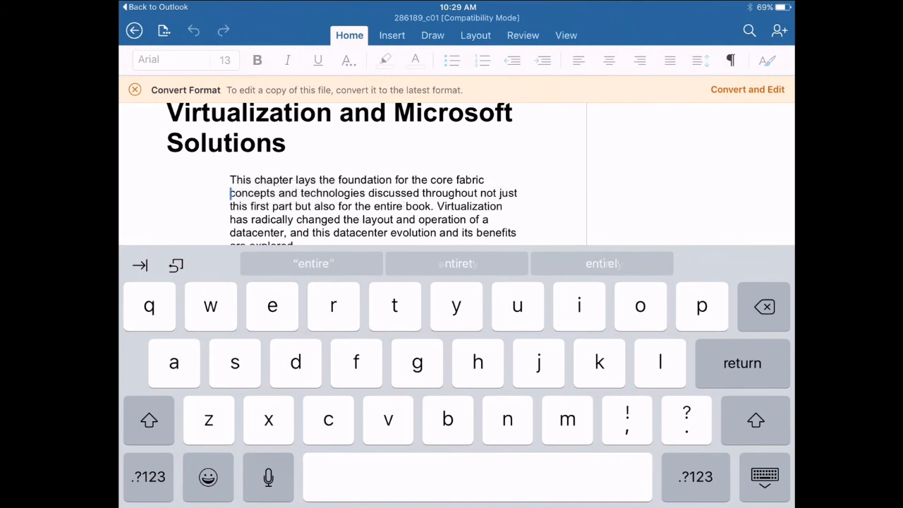
pyautogui.click(243, 206)
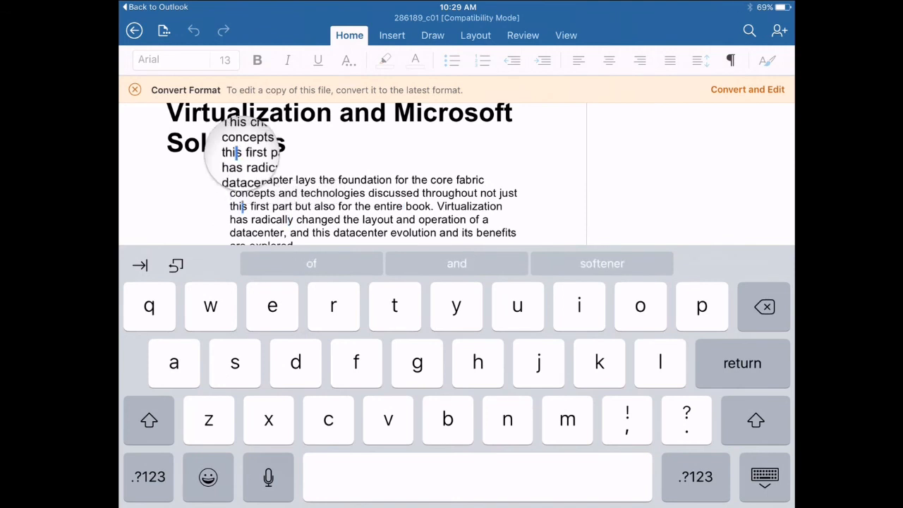
pyautogui.click(266, 179)
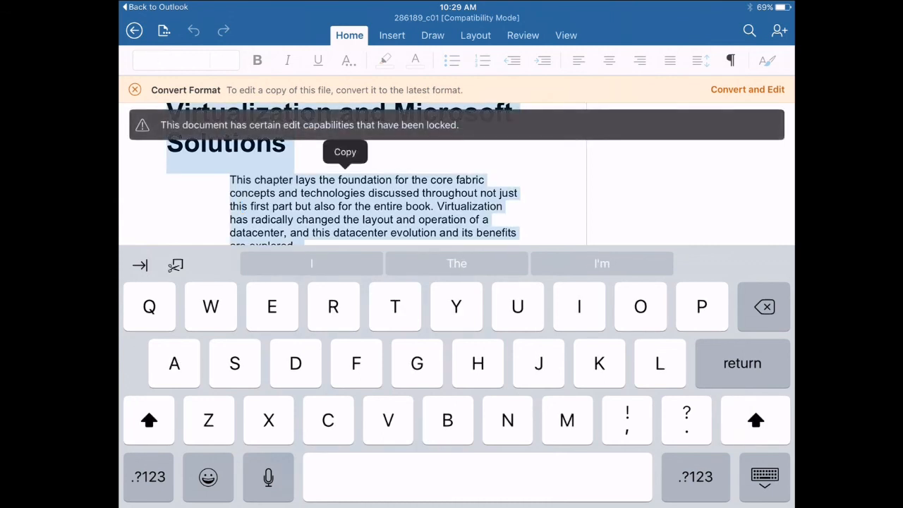
pyautogui.click(296, 207)
pyautogui.doubleClick(241, 181)
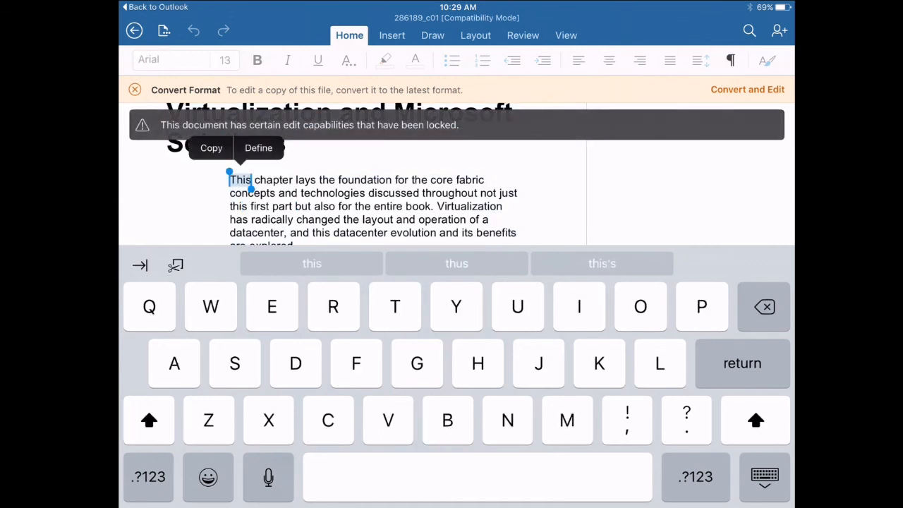
pyautogui.moveTo(252, 189); pyautogui.dragTo(483, 211)
pyautogui.press('super+c')
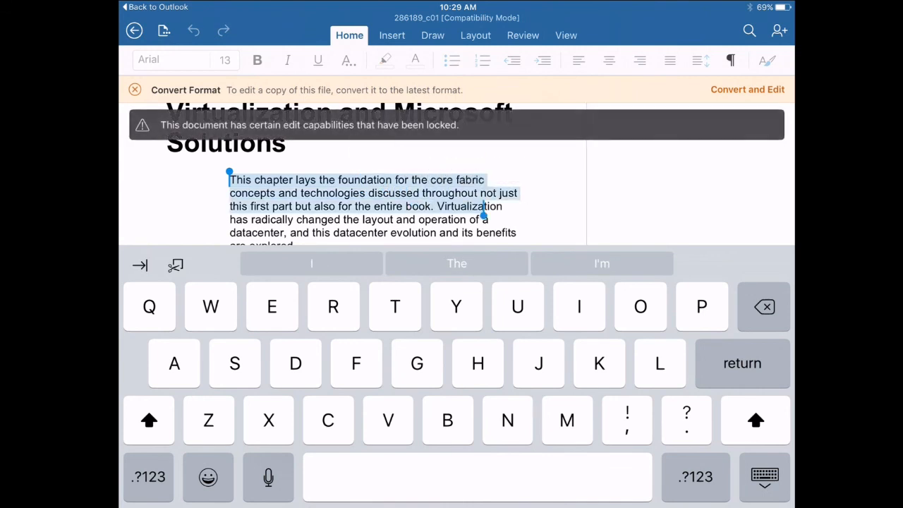
pyautogui.click(156, 7)
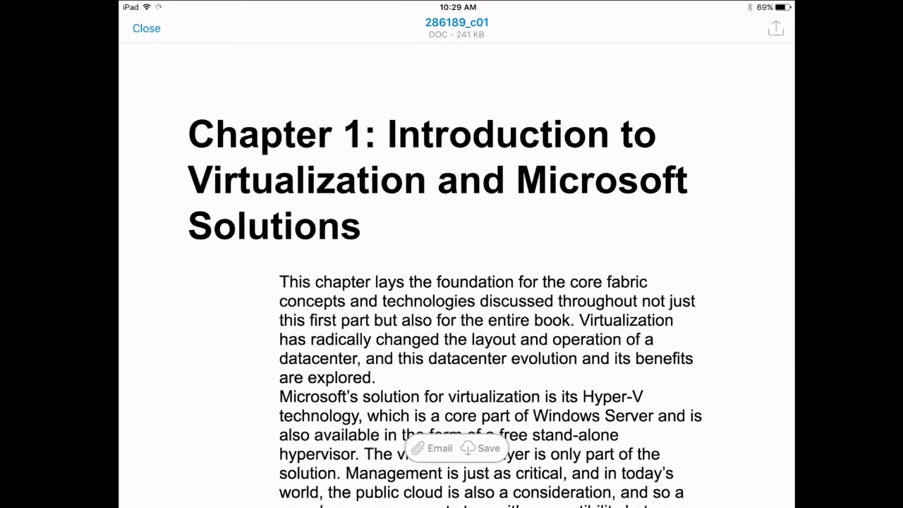
# Step: Paste the copied sentence into a new Outlook email body, then switch back to Word
pyautogui.click(146, 28)
pyautogui.click(356, 28)
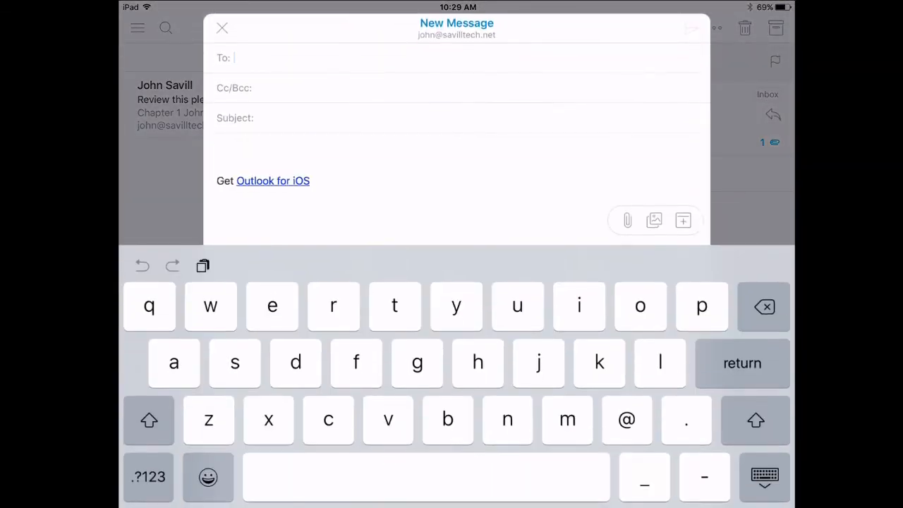
pyautogui.click(218, 148)
pyautogui.click(301, 149)
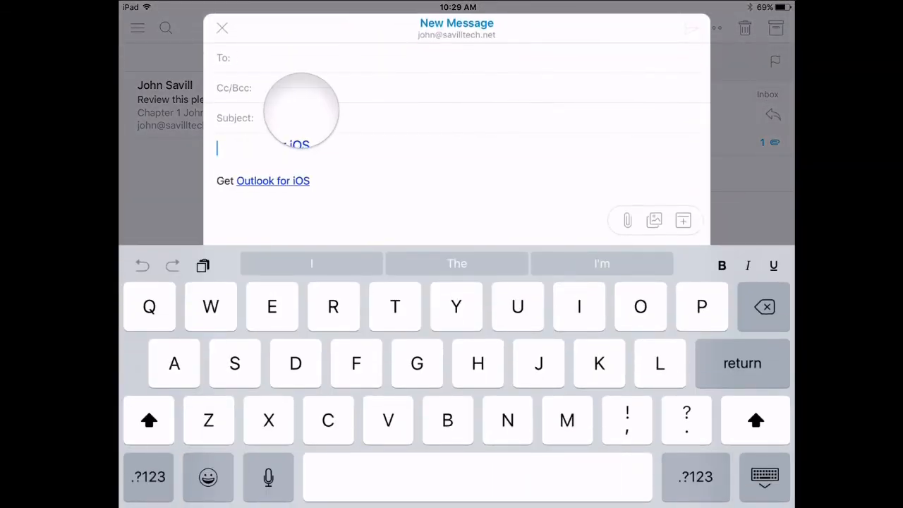
pyautogui.click(272, 116)
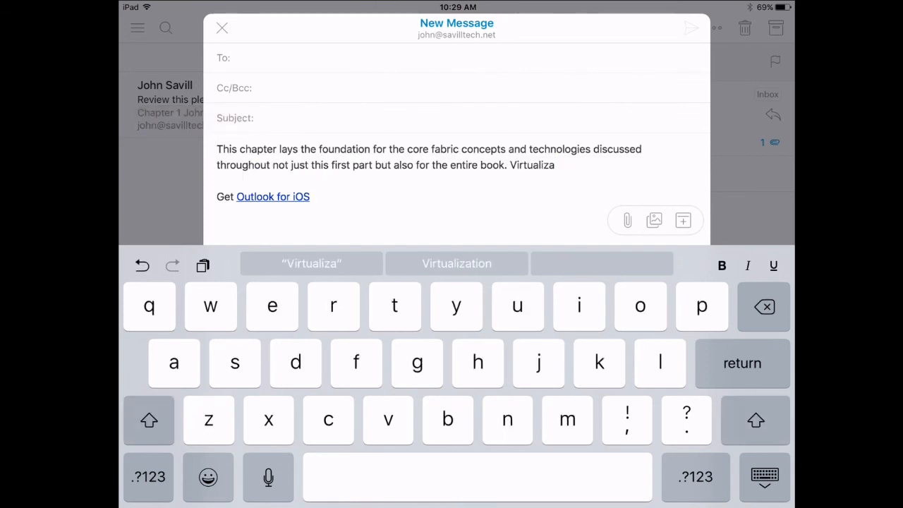
pyautogui.click(217, 180)
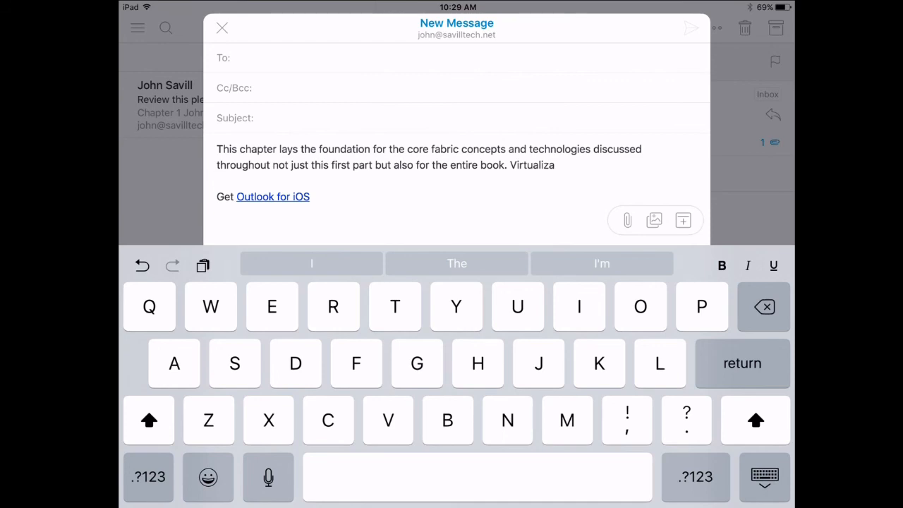
pyautogui.press('Home')
pyautogui.press('Home')
pyautogui.click(465, 261)
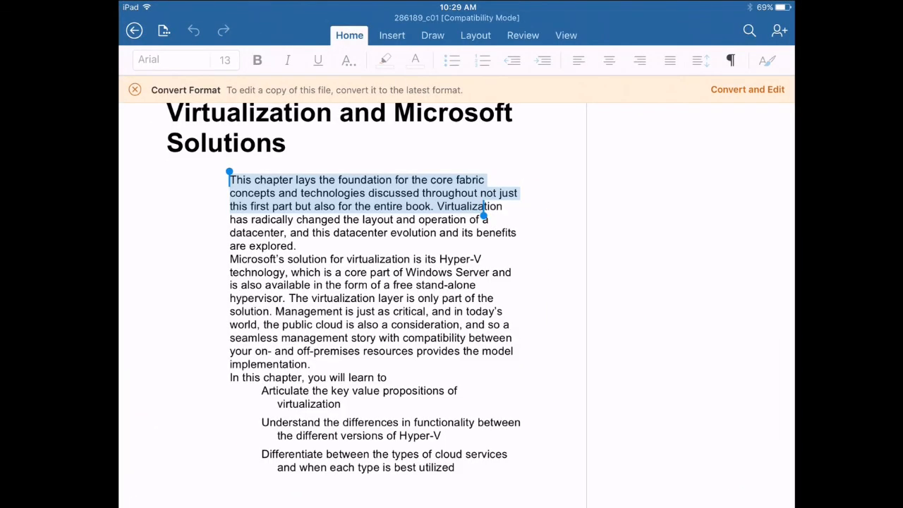
# Step: In Word, select the chapter passage from 'concepts' through 'Virtualization'
pyautogui.click(369, 193)
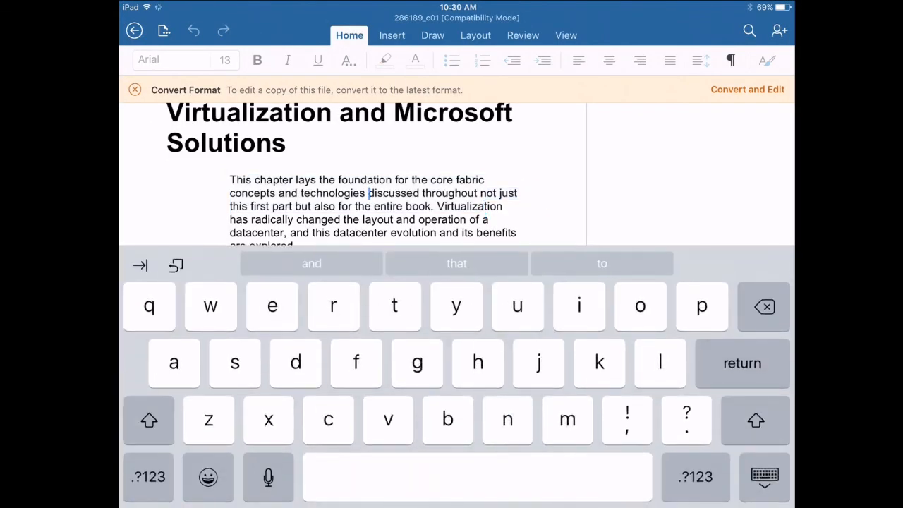
pyautogui.doubleClick(469, 206)
pyautogui.moveTo(436, 203); pyautogui.dragTo(230, 193)
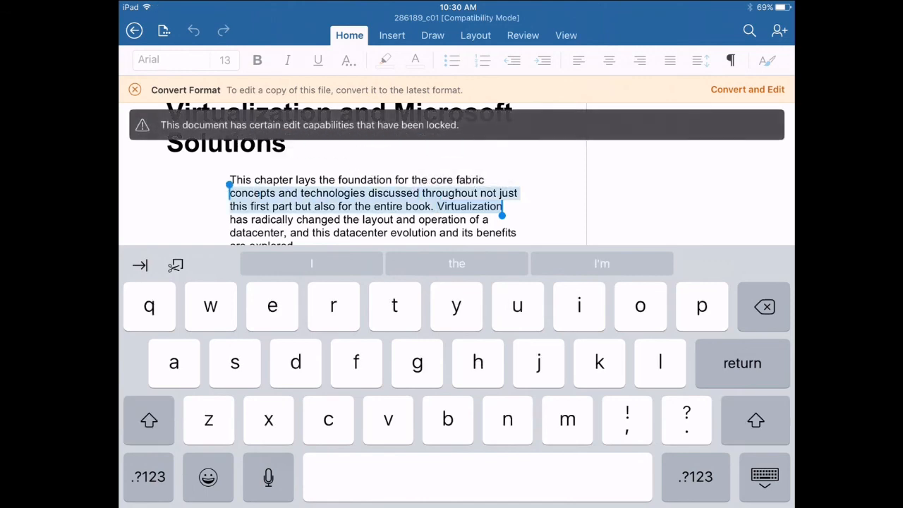
# Step: Leave Word for the first home screen page and launch Google Docs
pyautogui.press('Home')
pyautogui.moveTo(353, 282); pyautogui.dragTo(606, 282)
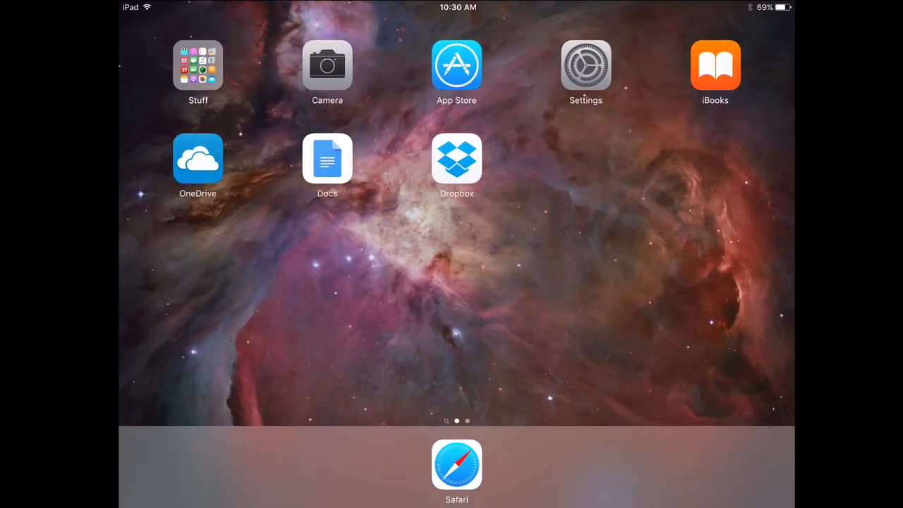
pyautogui.click(327, 158)
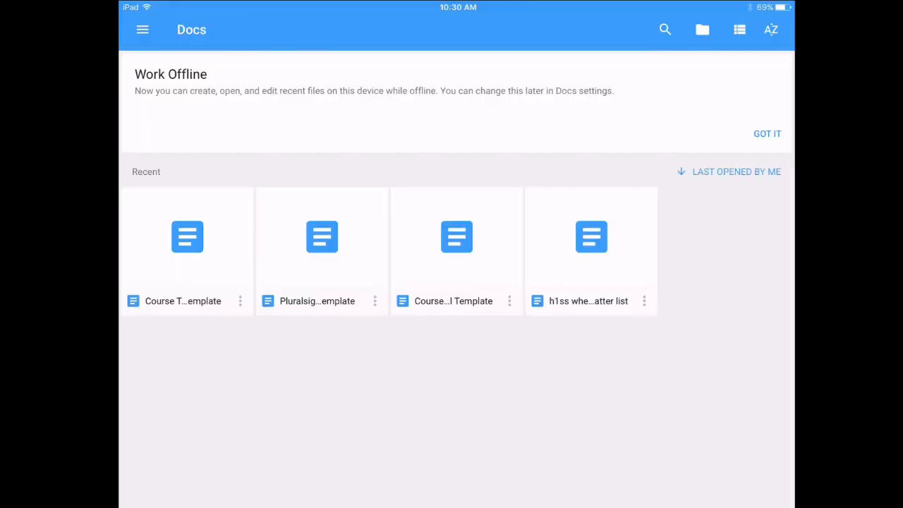
# Step: Create a new Untitled document in Google Docs and attempt to paste the copied Word text
pyautogui.click(763, 475)
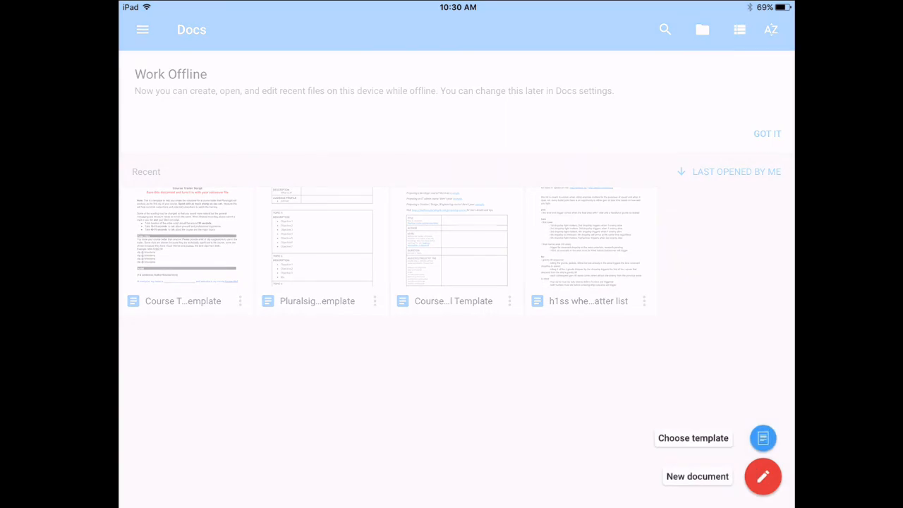
pyautogui.click(762, 476)
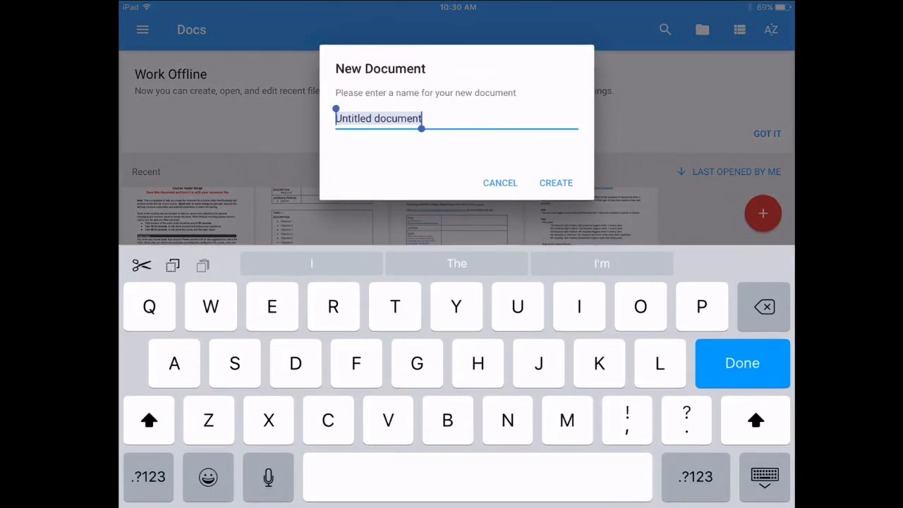
pyautogui.click(556, 183)
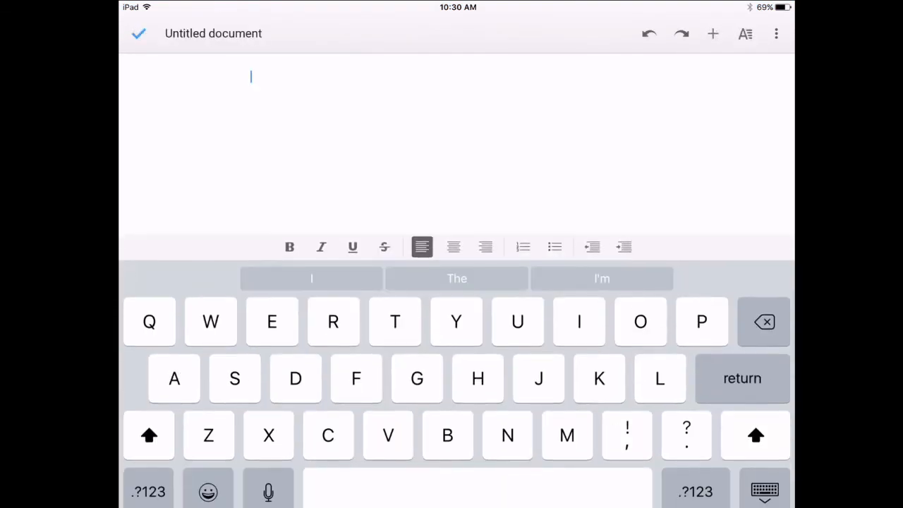
pyautogui.click(266, 35)
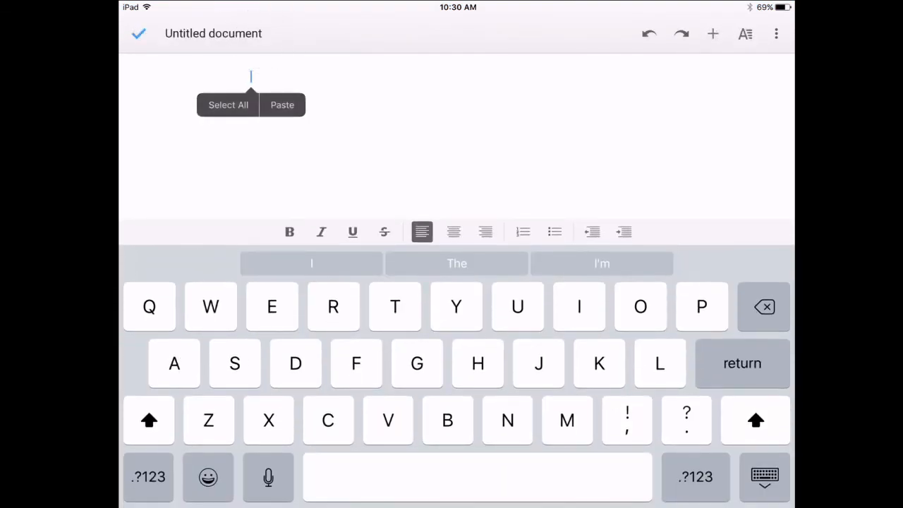
pyautogui.click(282, 104)
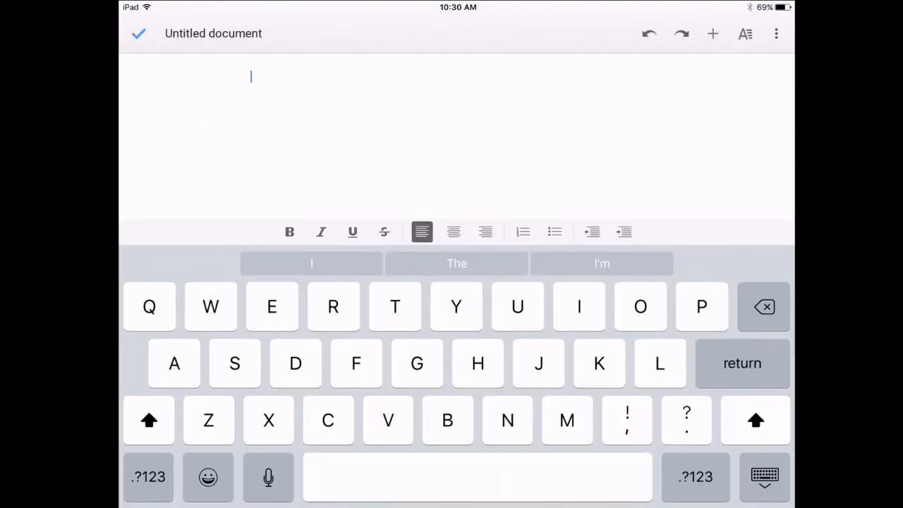